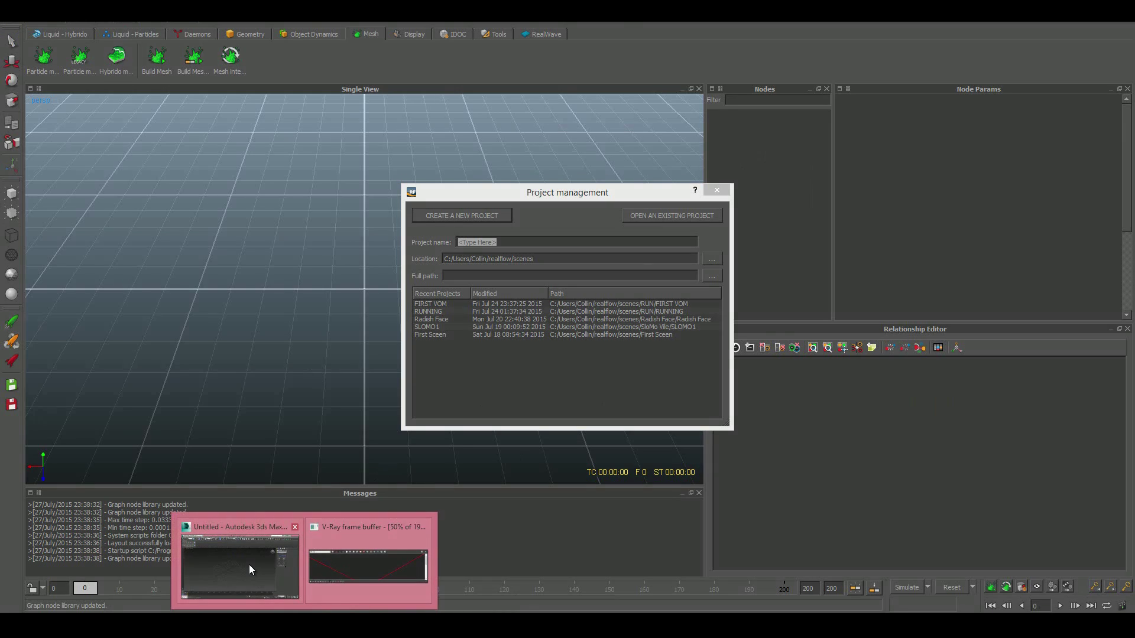
Step: Switch to the untitled 3ds Max scene
left_click(249, 565)
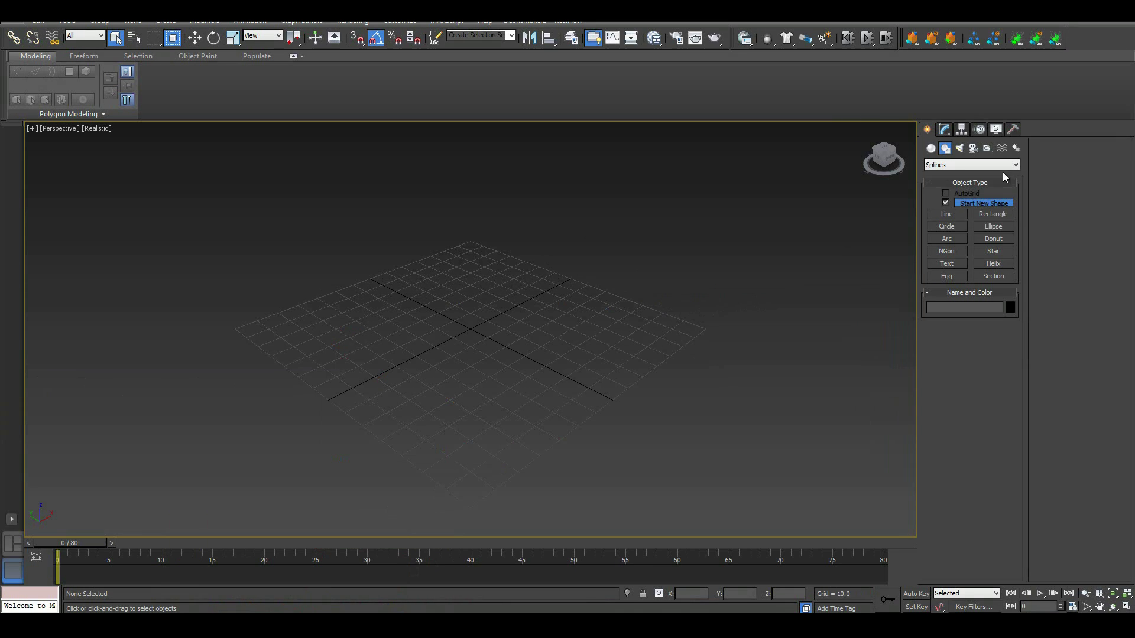
left_click(946, 226)
left_click_drag(456, 319, 537, 342)
right_click(529, 328)
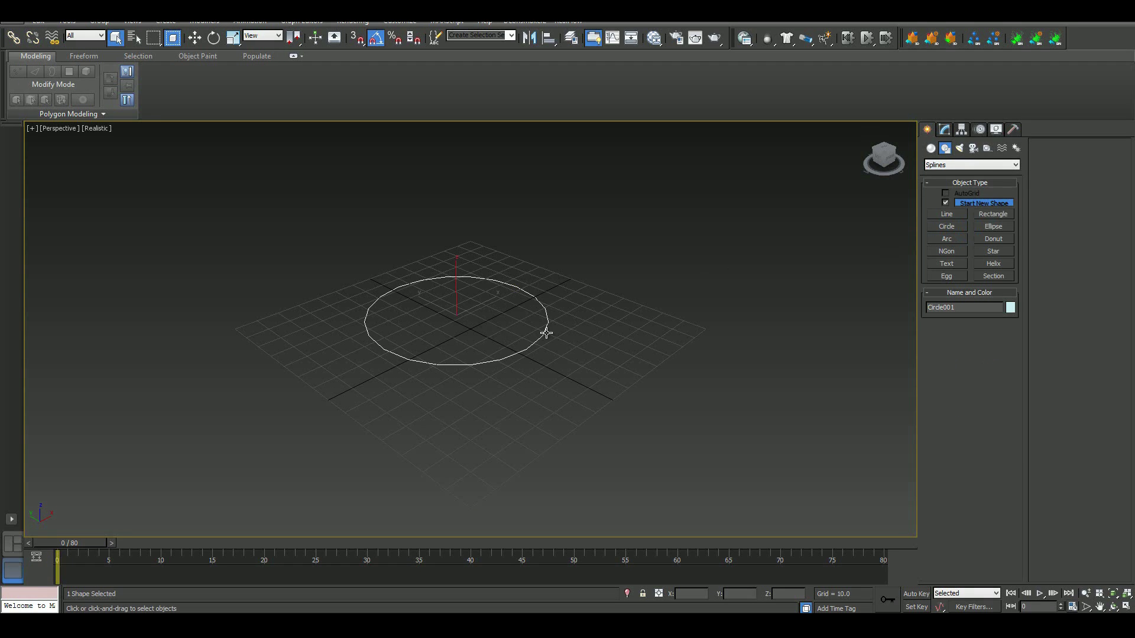
right_click(547, 333)
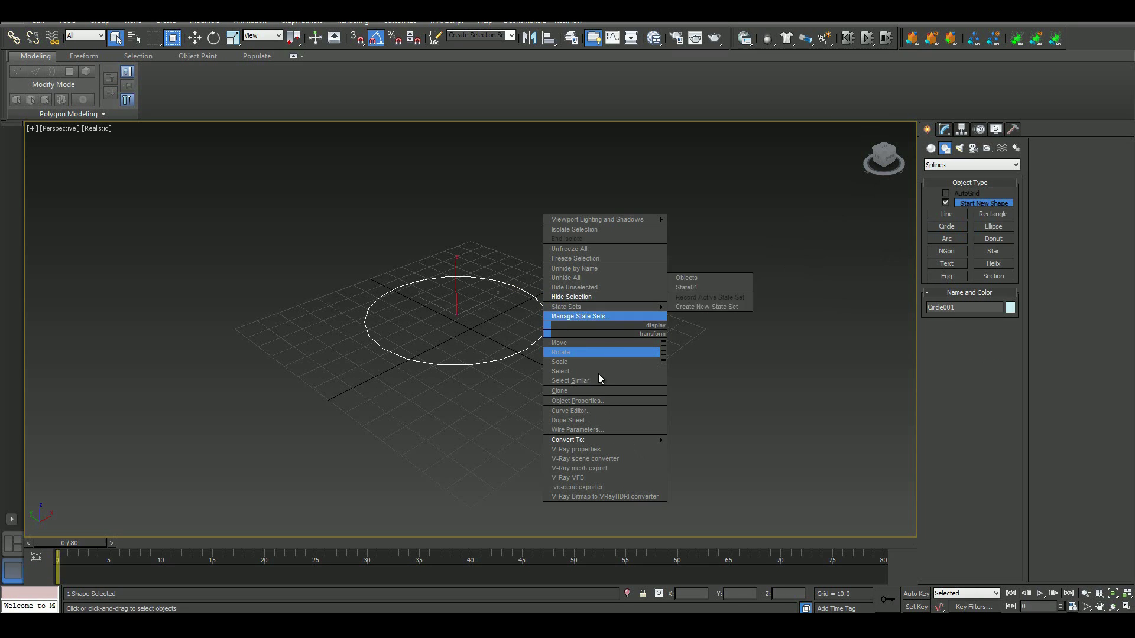
mouse_move(626, 440)
left_click(722, 462)
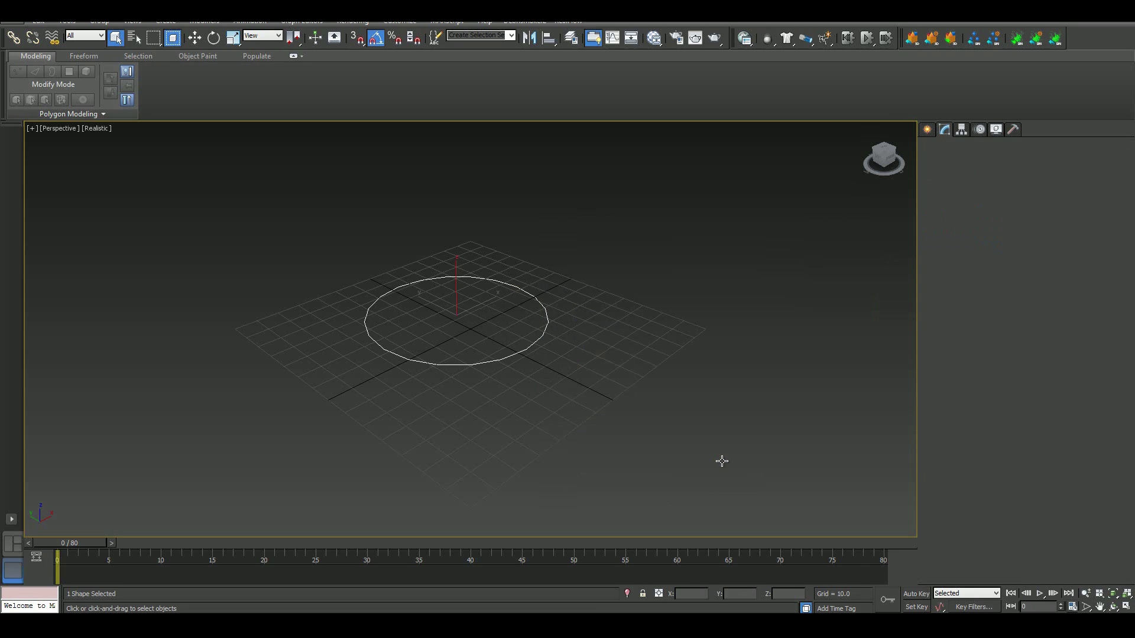
left_click(506, 312)
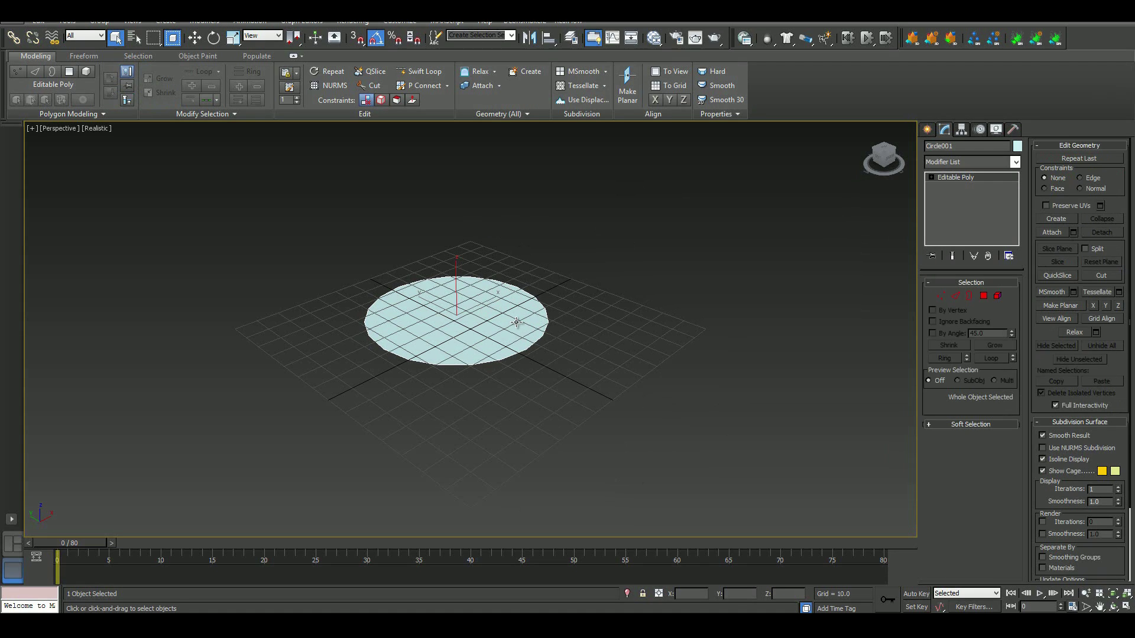
key("Delete")
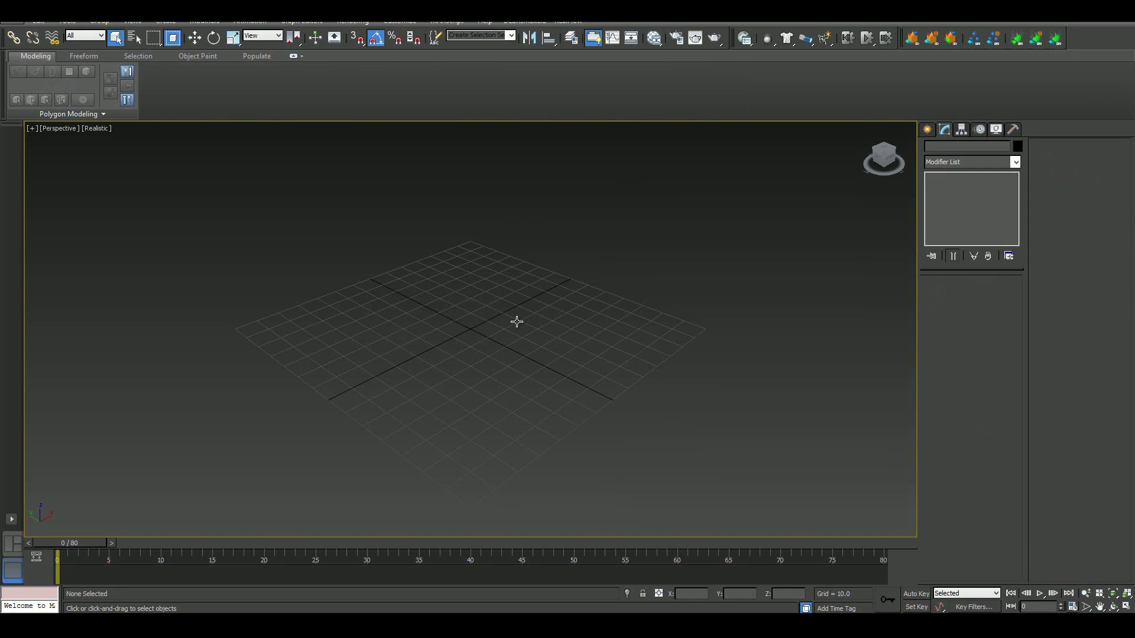
Step: Create a box about 140 by 142 units over the grid, extending about 24 units below it, and name it Ground_Plane
left_click(928, 129)
left_click(945, 149)
left_click(931, 149)
left_click(972, 165)
left_click(964, 173)
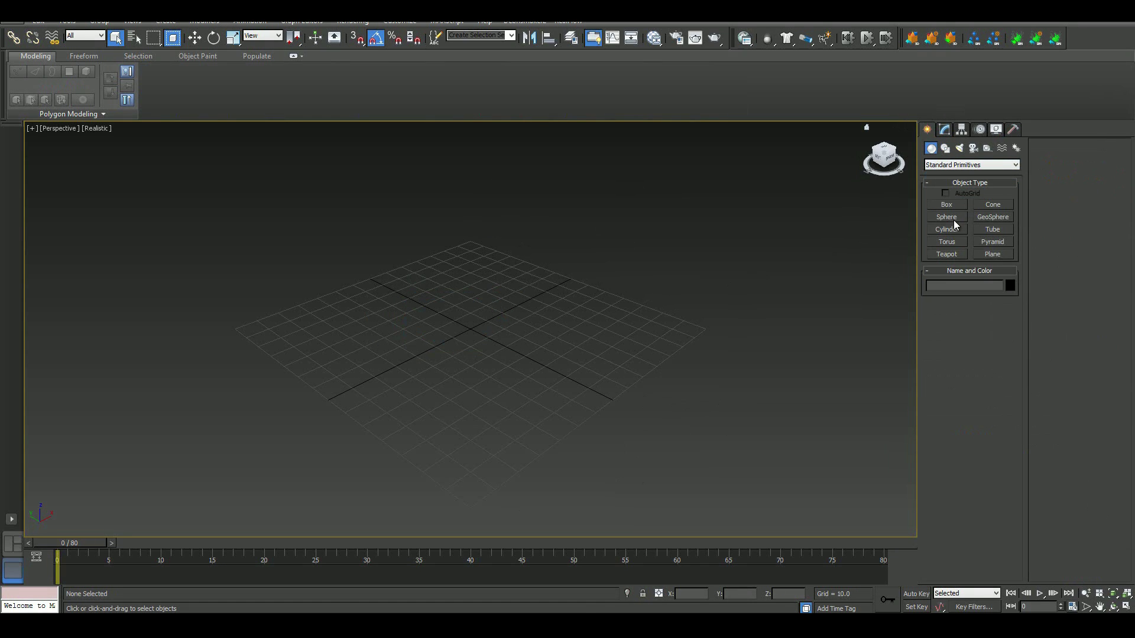
left_click(953, 205)
middle_click_drag(606, 347, 393, 338, "alt")
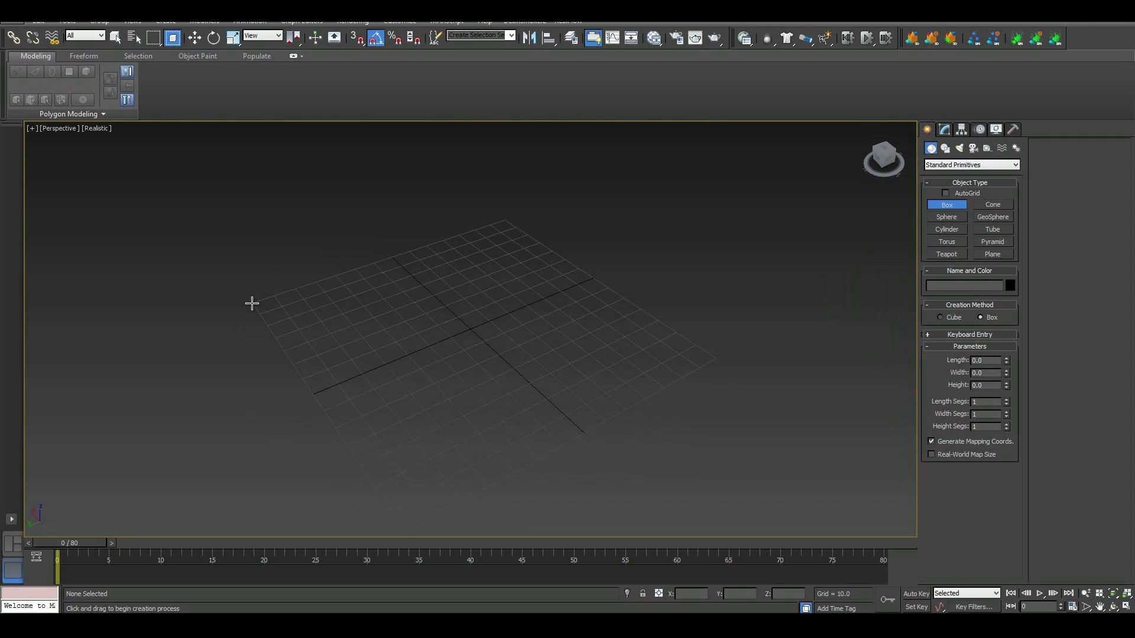
left_click_drag(253, 303, 728, 392)
left_click(728, 414)
middle_click_drag(755, 347, 636, 413, "alt")
middle_click_drag(693, 300, 686, 310)
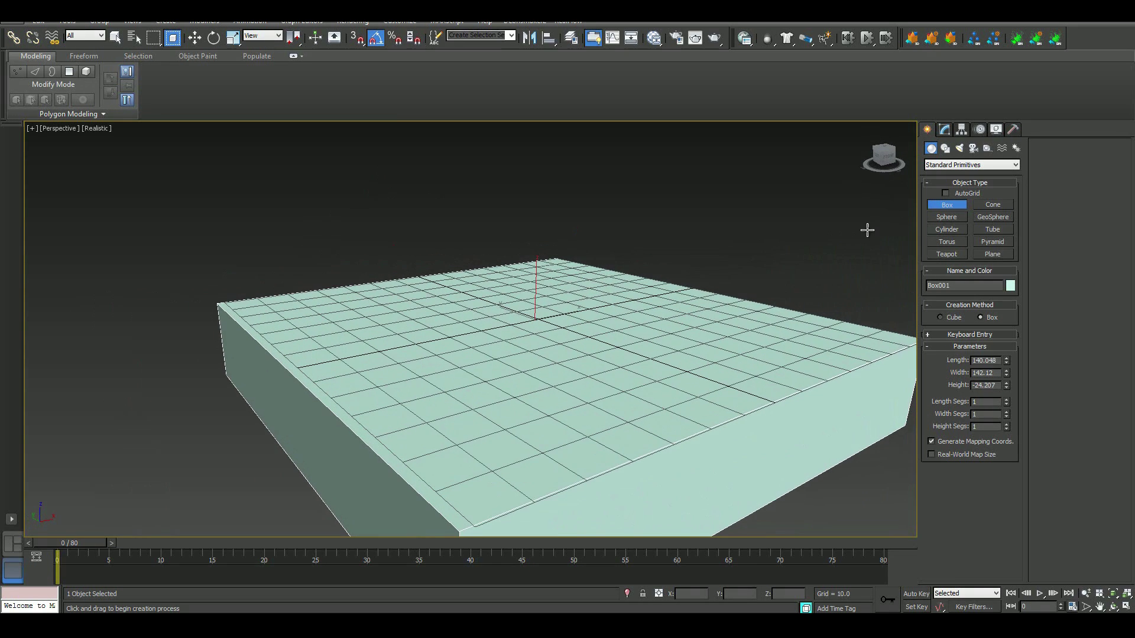
left_click(962, 286)
type("Ground_Plane")
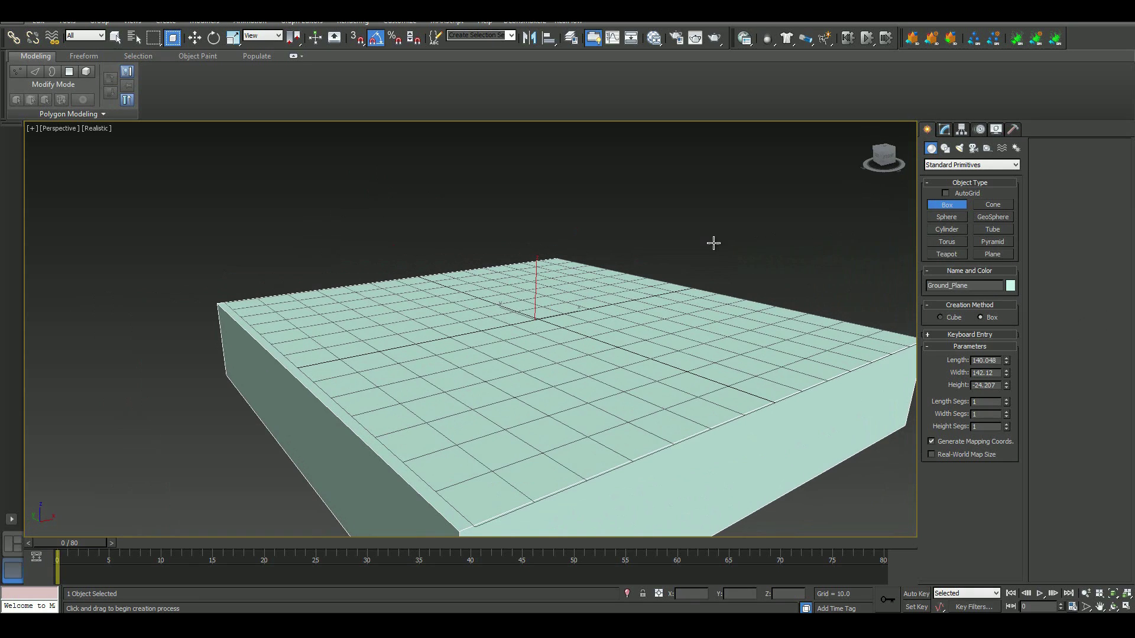
mouse_move(717, 261)
middle_mouse_down("alt")
mouse_move(755, 284)
mouse_move(723, 270)
middle_mouse_up("alt")
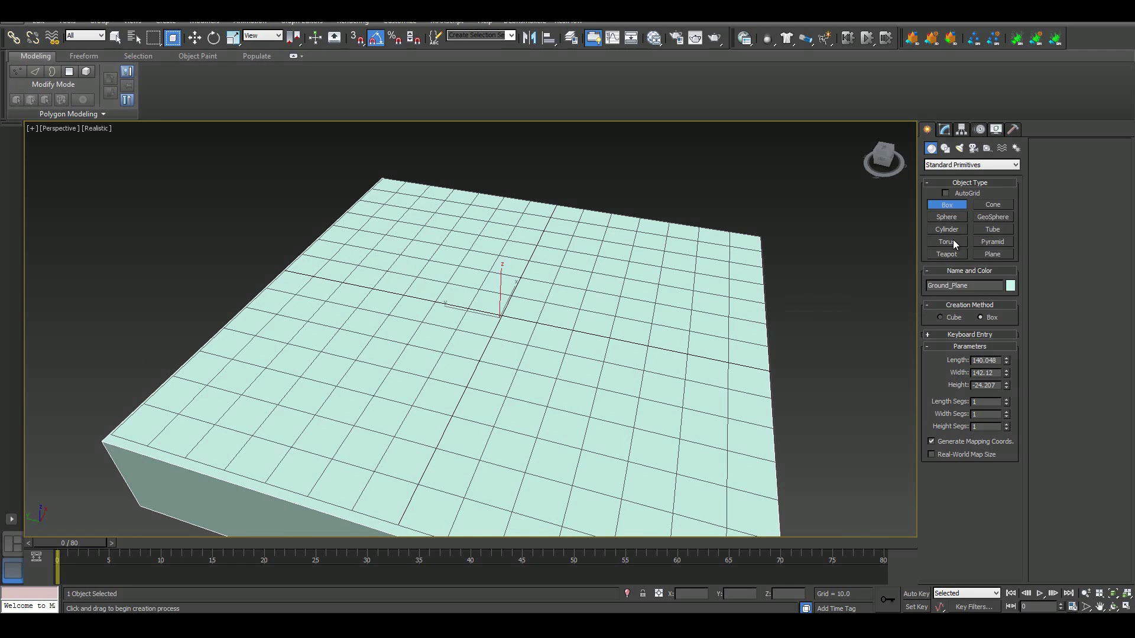
left_click(950, 217)
middle_click_drag(521, 346, 647, 316, "alt")
scroll(555, 321, "up", 3)
left_click(948, 253)
left_click_drag(514, 309, 585, 304)
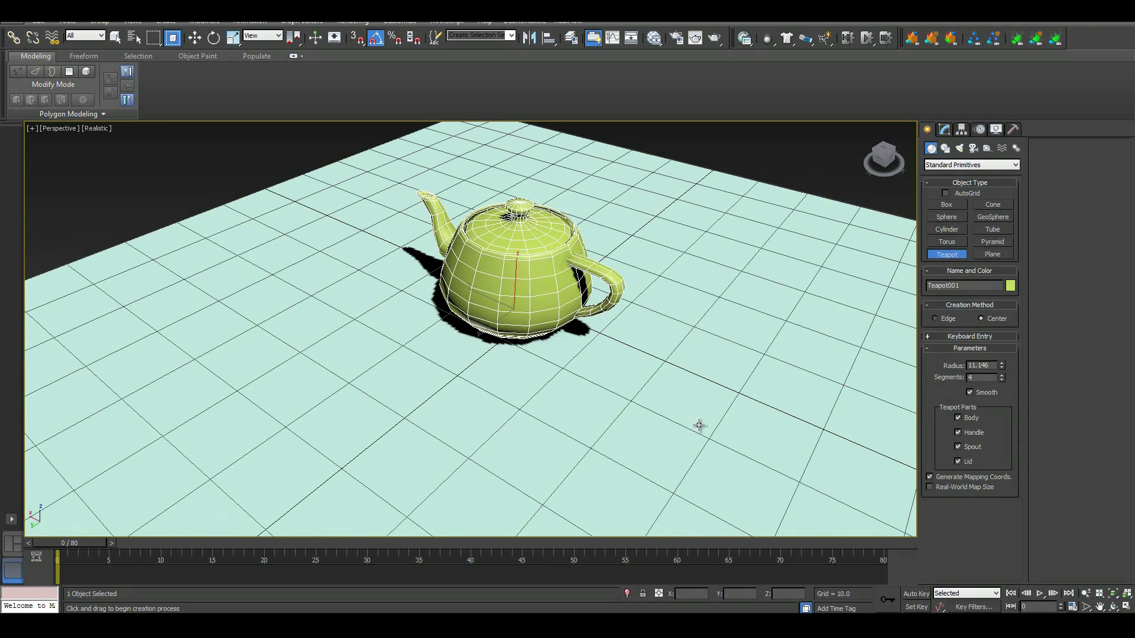
middle_click_drag(699, 418, 582, 426, "alt")
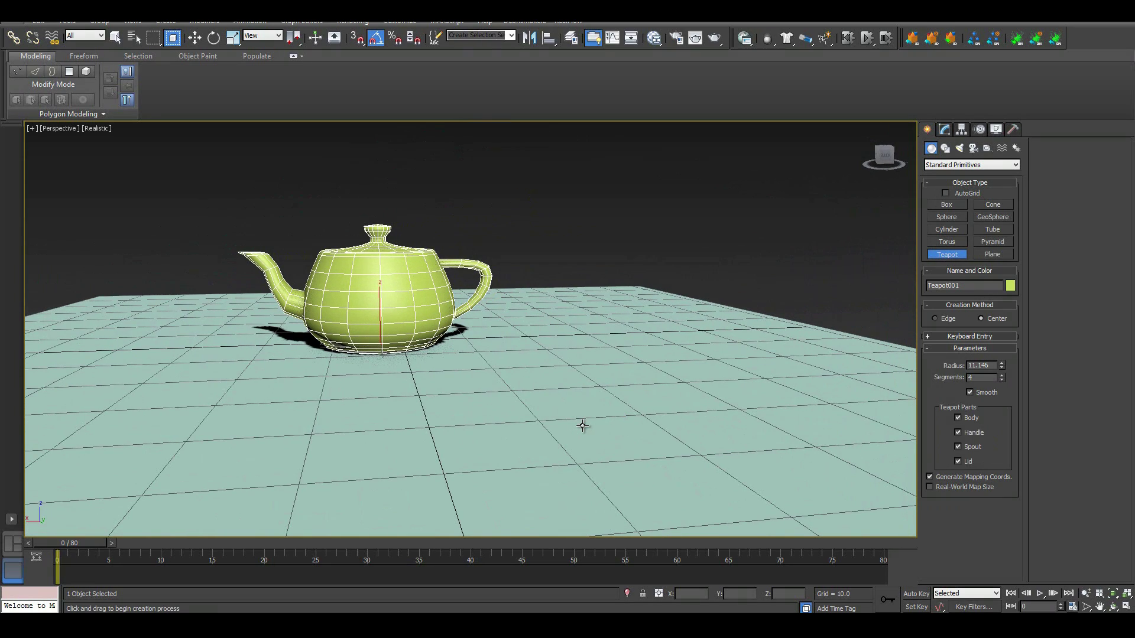
middle_click_drag(628, 365, 608, 391, "alt")
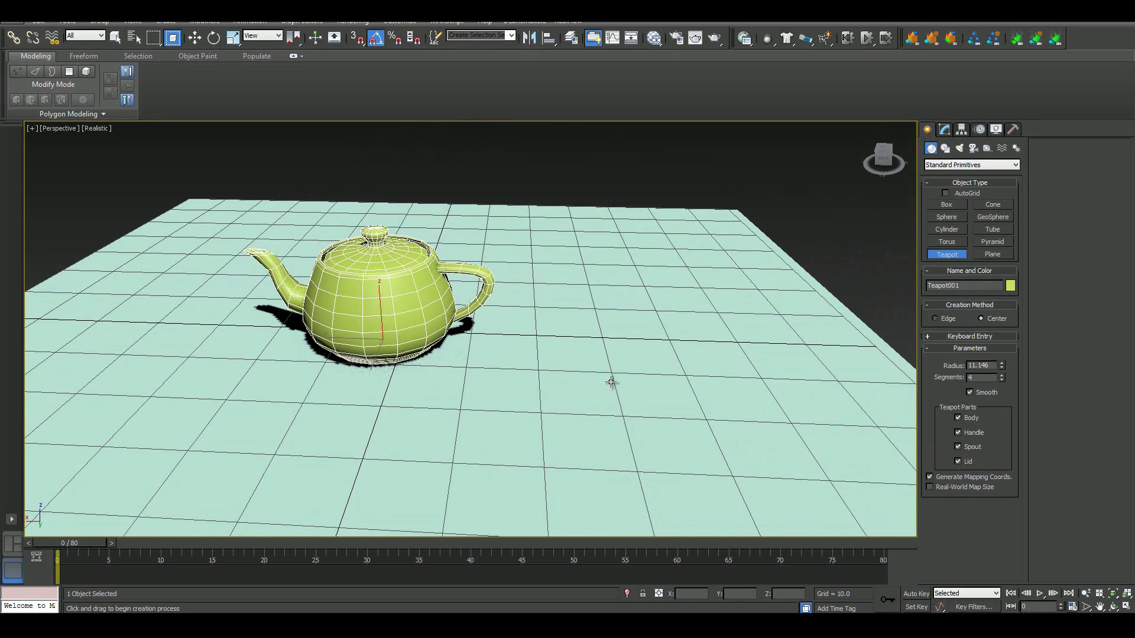
middle_click_drag(534, 345, 513, 372, "alt")
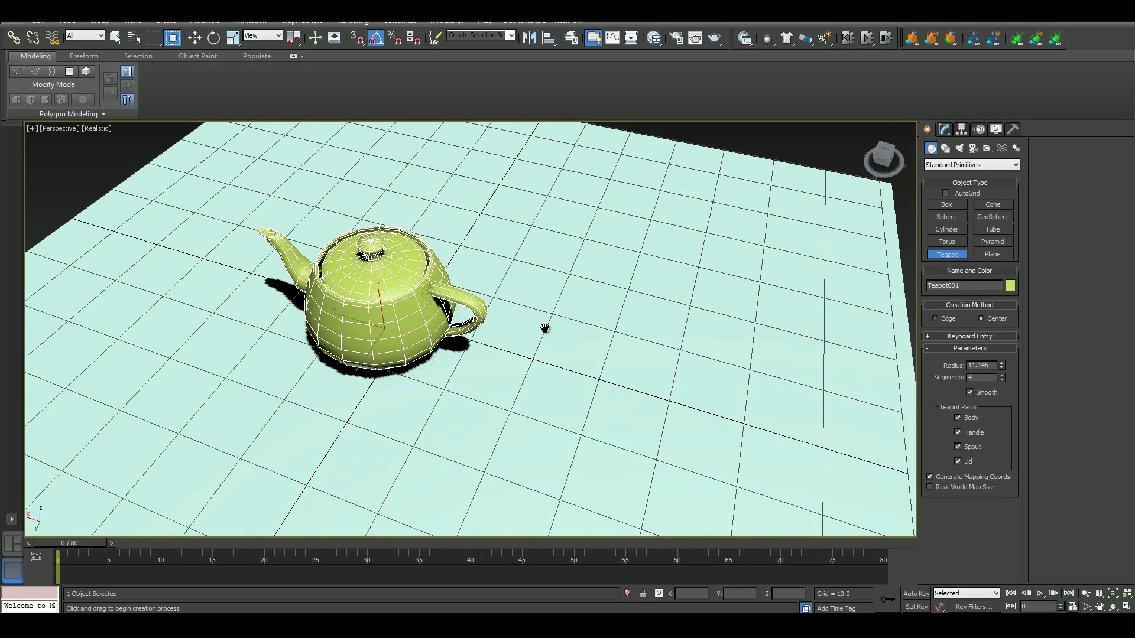
middle_click_drag(545, 329, 577, 305, "alt")
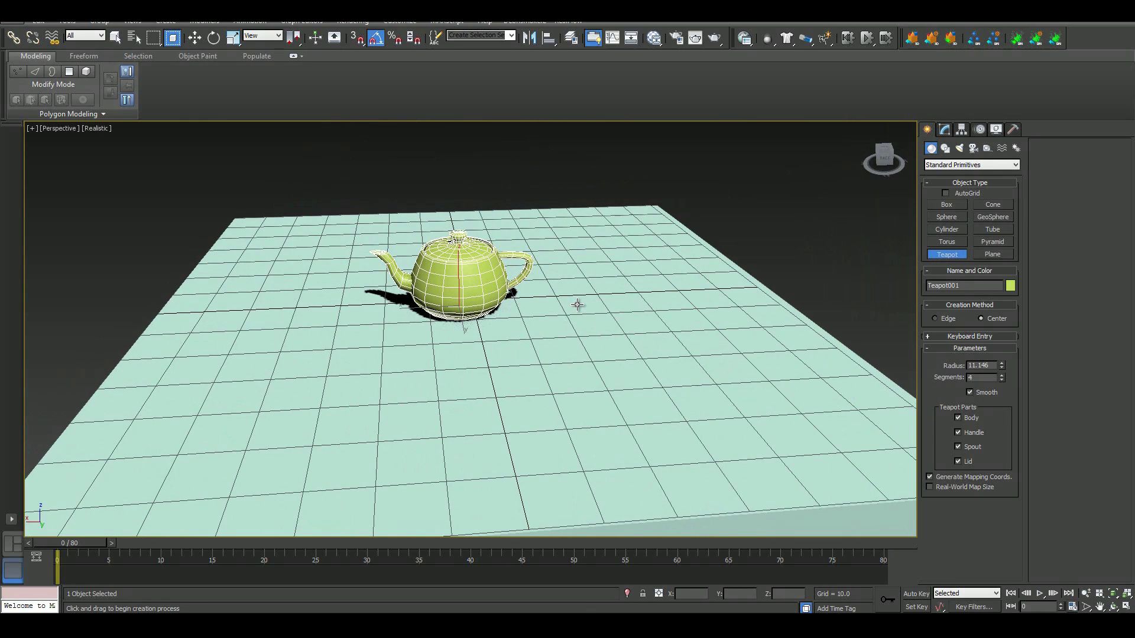
scroll(577, 305, "up", 2)
middle_click_drag(577, 304, 677, 412, "alt")
key("w")
mouse_move(483, 314)
left_mouse_down()
mouse_move(483, 255)
mouse_move(484, 305)
left_mouse_up()
middle_click_drag(601, 360, 531, 356, "alt")
scroll(531, 357, "up", 2)
left_click_drag(474, 264, 474, 233)
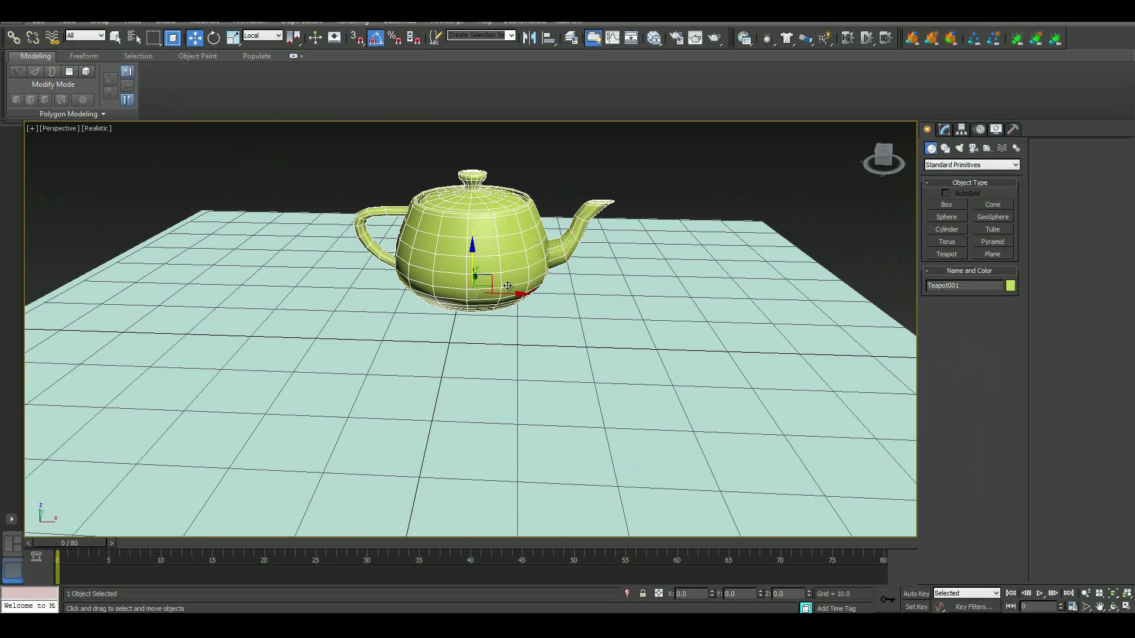
left_click_drag(515, 299, 385, 293)
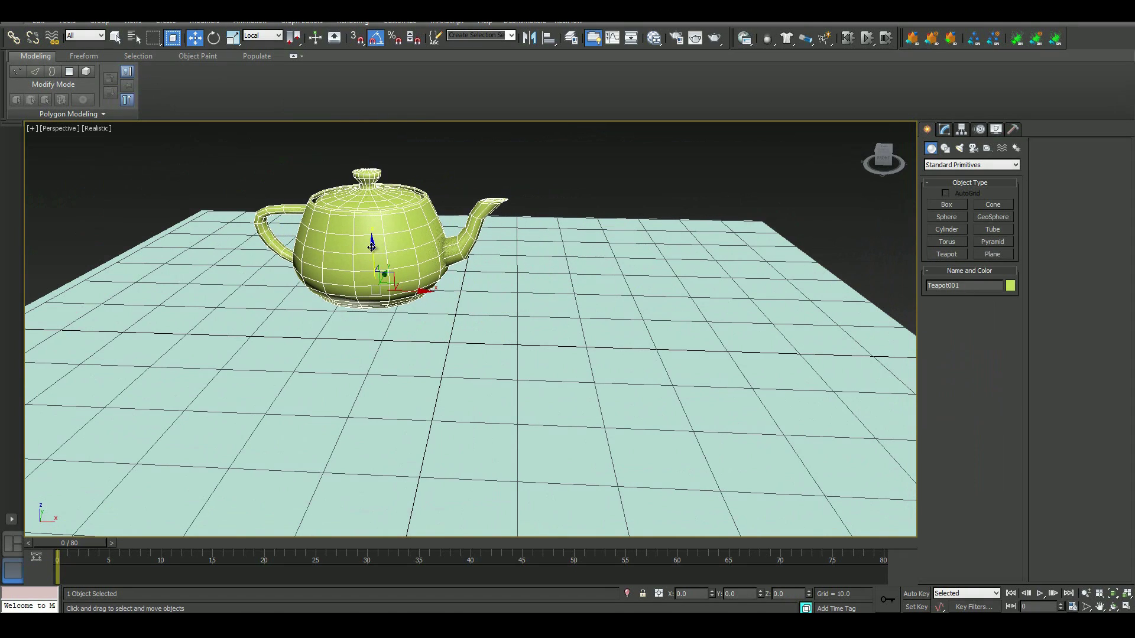
left_click_drag(376, 245, 376, 200)
right_click(376, 200)
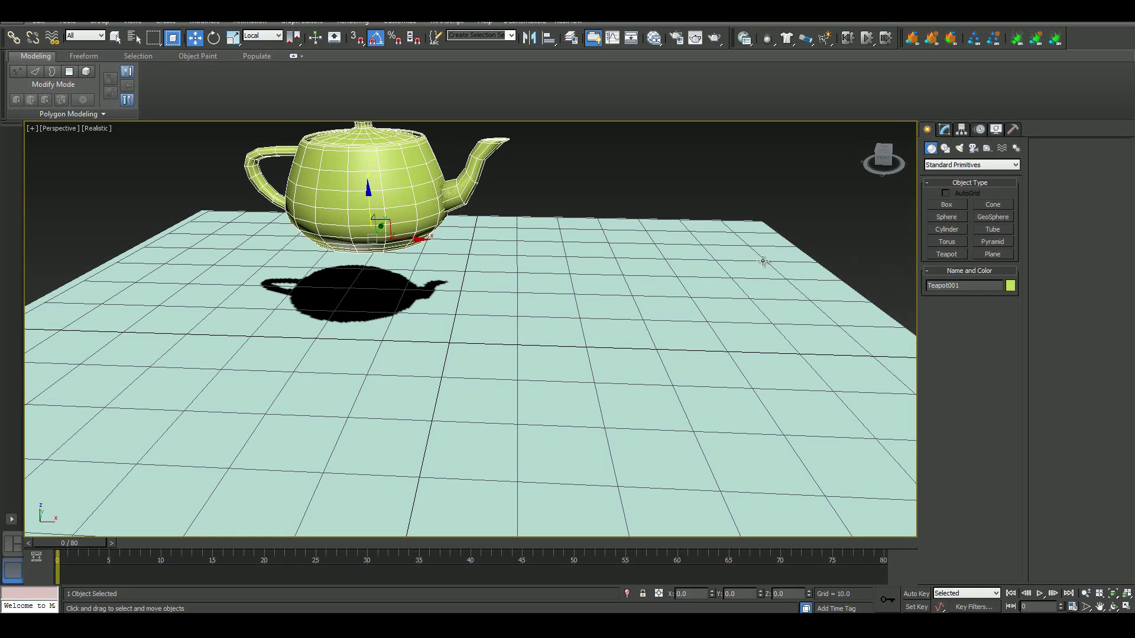
key("Delete")
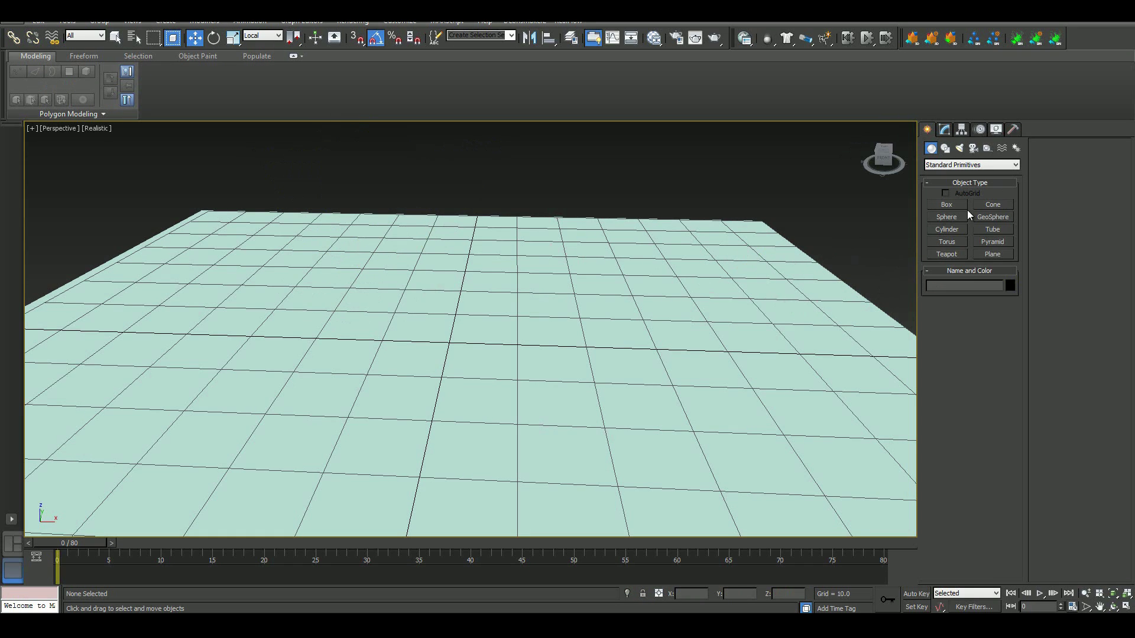
Step: Create a standard sphere near the middle of the ground plane and raise it above the surface
left_click(946, 217)
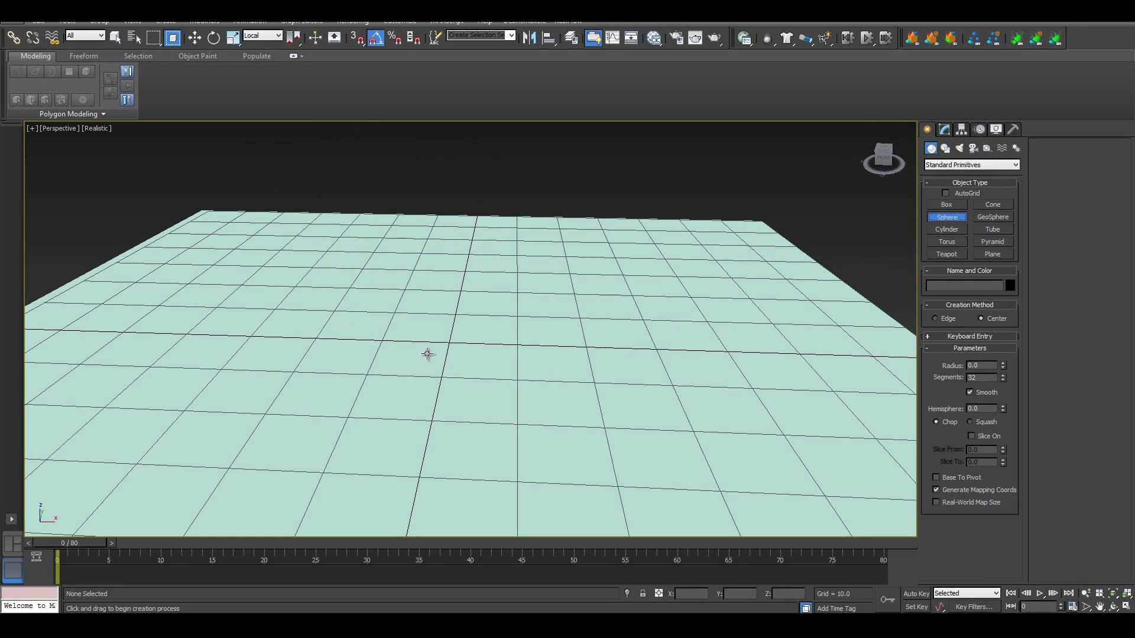
left_click_drag(424, 354, 496, 358)
key("w")
left_click_drag(414, 308, 447, 255)
key("ctrl+z")
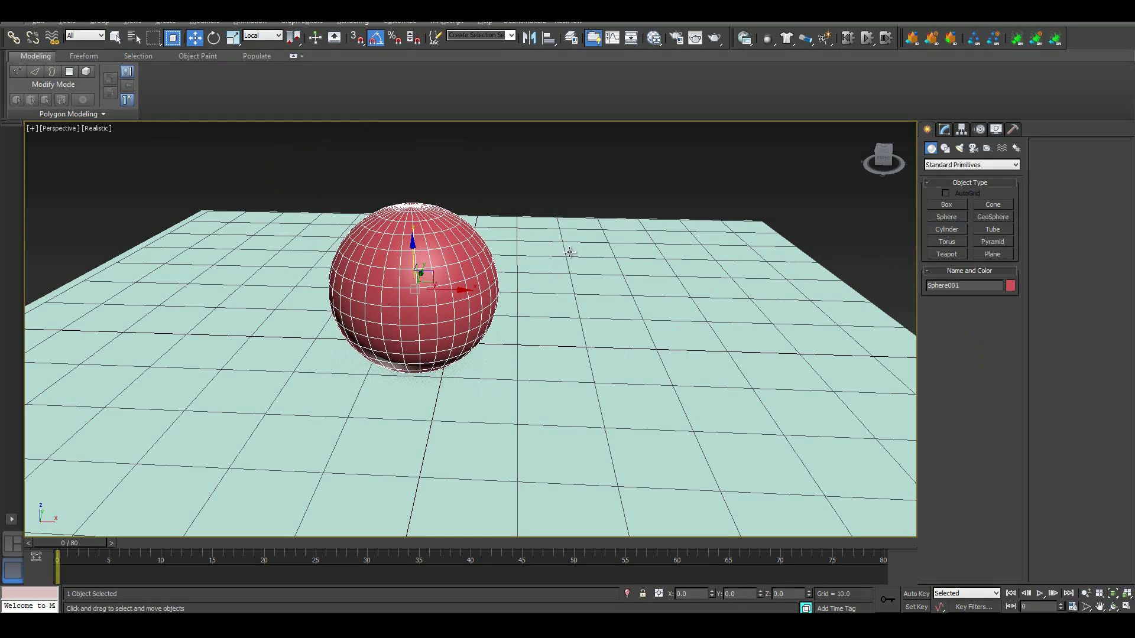
mouse_move(597, 236)
middle_mouse_down("alt")
mouse_move(626, 220)
mouse_move(600, 235)
middle_mouse_up("alt")
left_click_drag(415, 253, 427, 243)
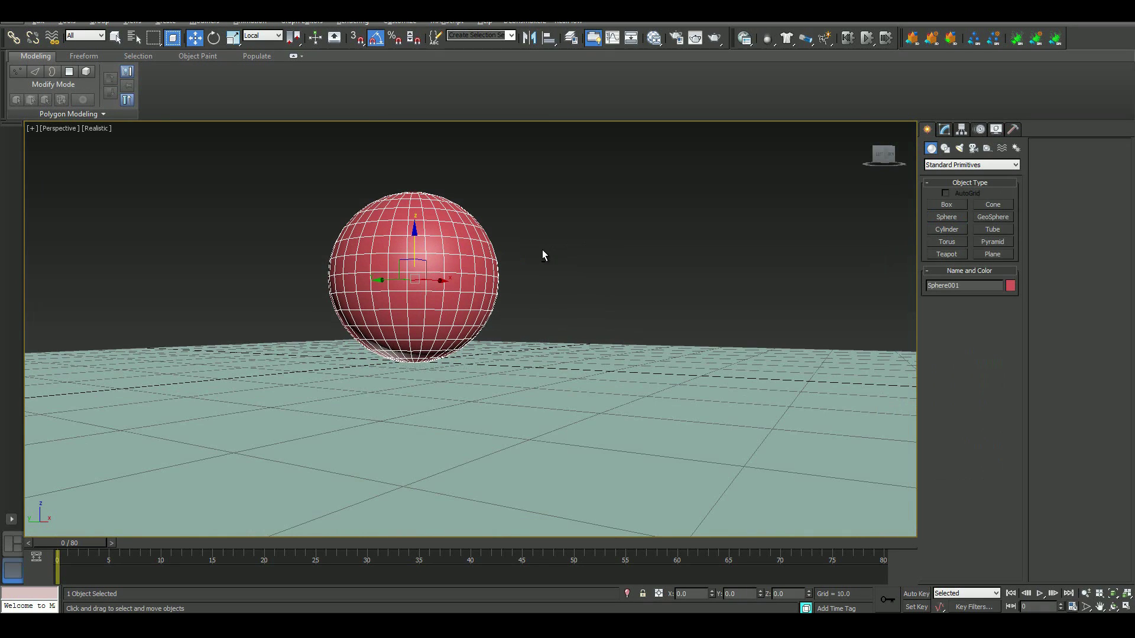
middle_click_drag(543, 256, 578, 317, "alt")
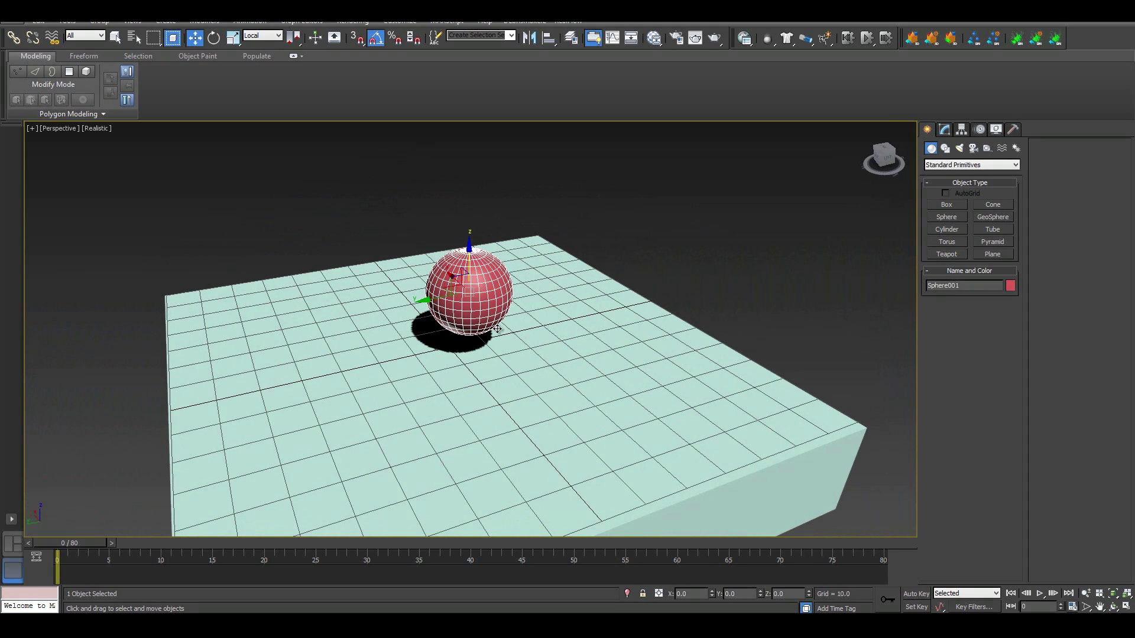
Step: Scale the sphere down uniformly to about 16 percent of its original size
left_click(233, 37)
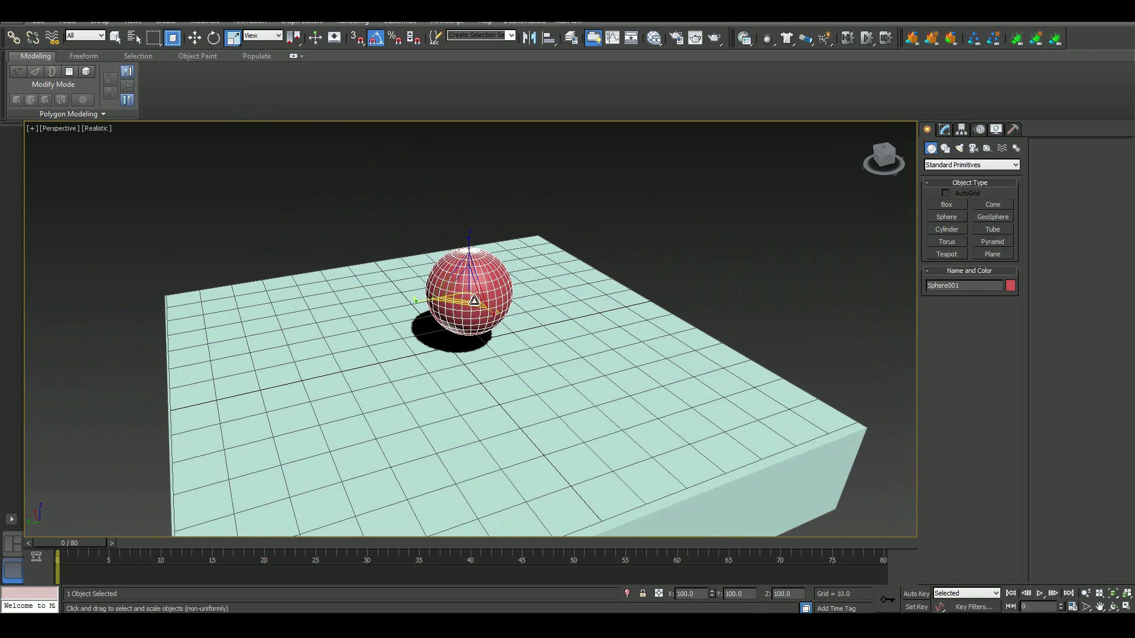
left_click_drag(464, 290, 468, 383)
scroll(469, 355, "up", 5)
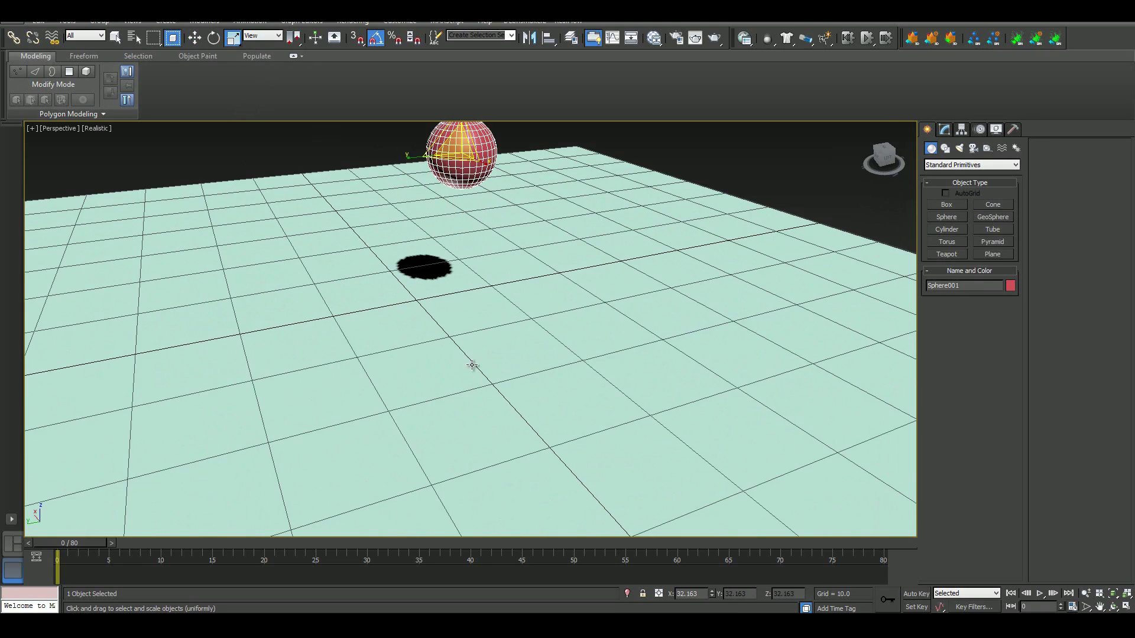
left_click_drag(473, 181, 482, 237)
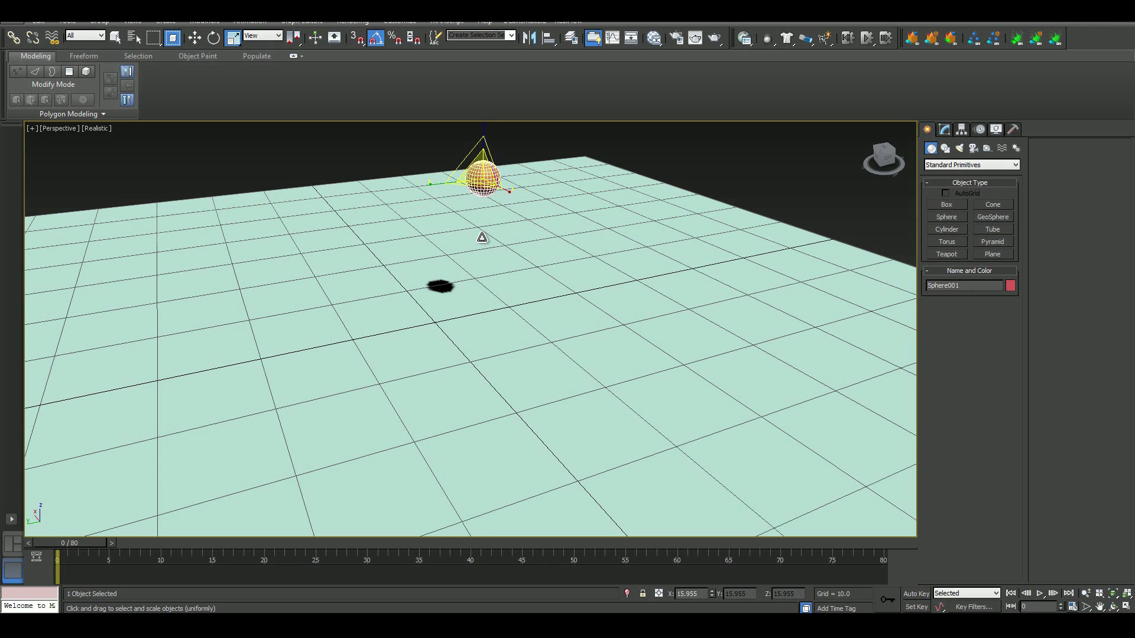
mouse_move(482, 237)
left_mouse_down()
mouse_move(463, 224)
mouse_move(458, 263)
mouse_move(463, 245)
left_mouse_up()
Step: Move the small sphere along its local Y axis so it hovers just above the ground plane near the grid's centre
left_click(195, 38)
middle_click_drag(473, 224, 839, 564, "alt")
scroll(506, 334, "up", 5)
middle_click_drag(584, 366, 578, 411, "alt")
scroll(593, 414, "down", 5)
scroll(577, 321, "up", 5)
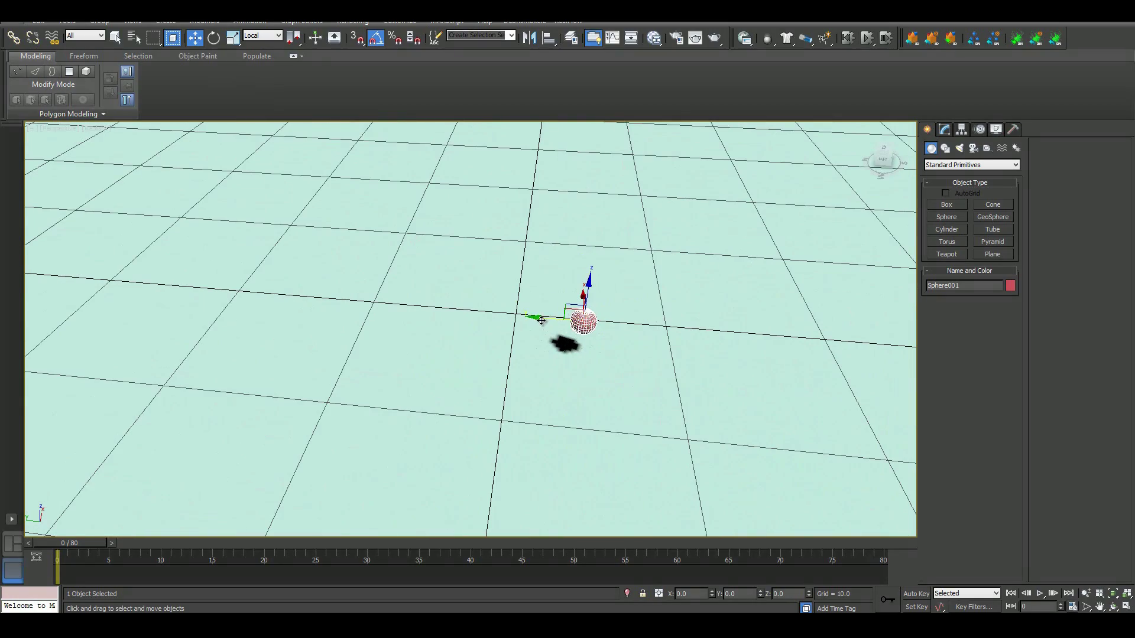
left_click_drag(577, 321, 524, 322)
scroll(524, 323, "down", 3)
middle_click_drag(524, 323, 688, 272, "alt")
scroll(544, 344, "up", 3)
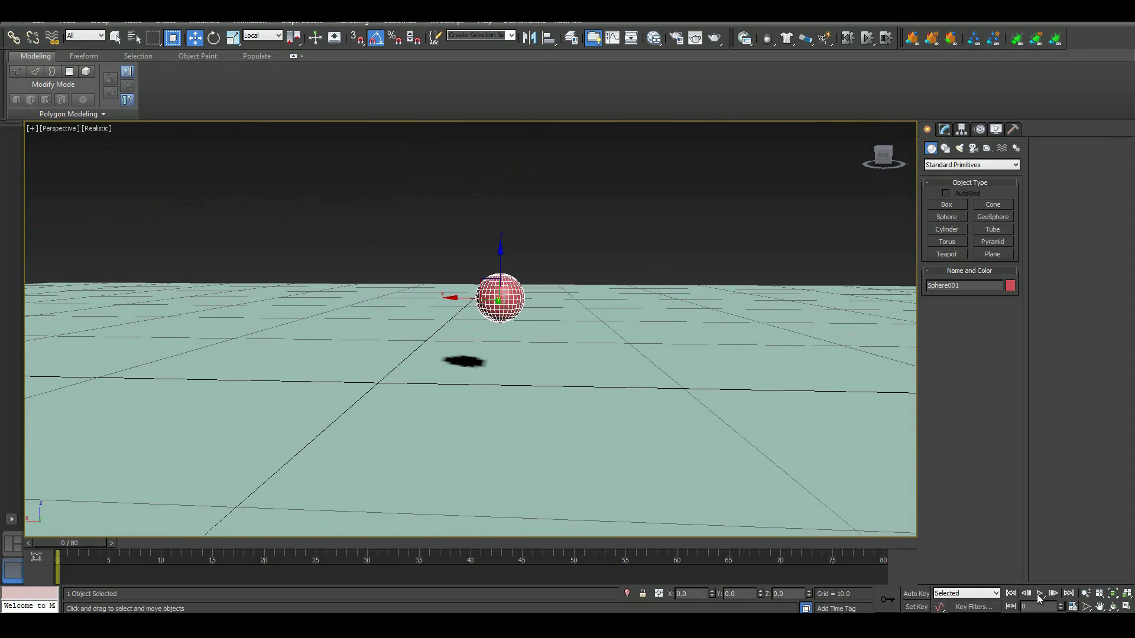
Step: Turn on Auto Key and, at frame 80, move the sphere along its X axis and raise it
left_click(916, 594)
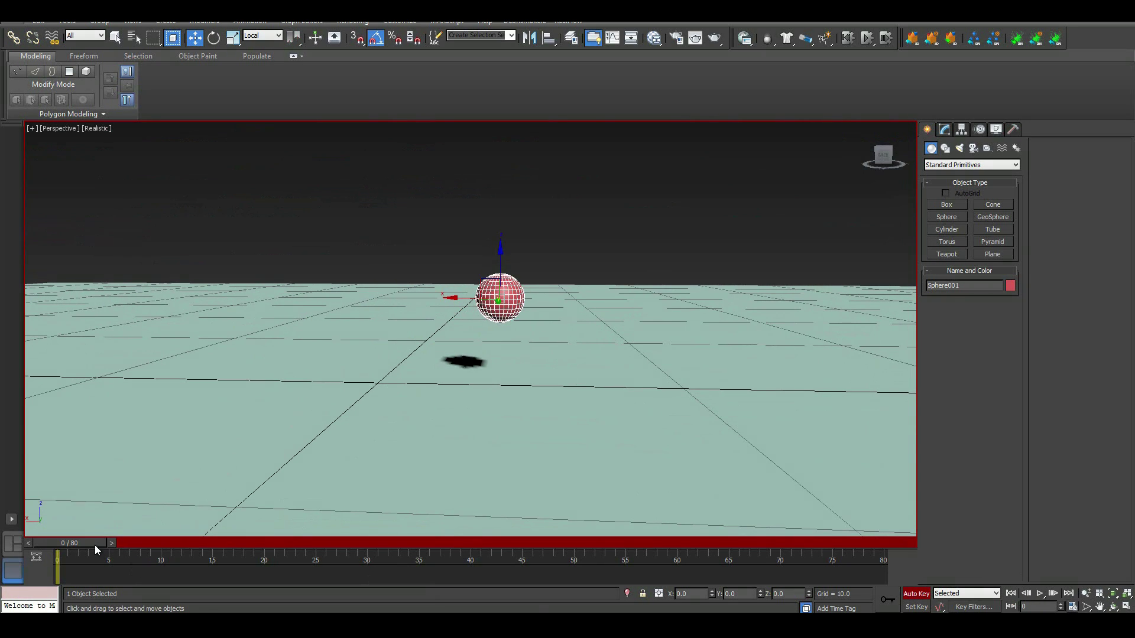
left_click_drag(95, 544, 863, 568)
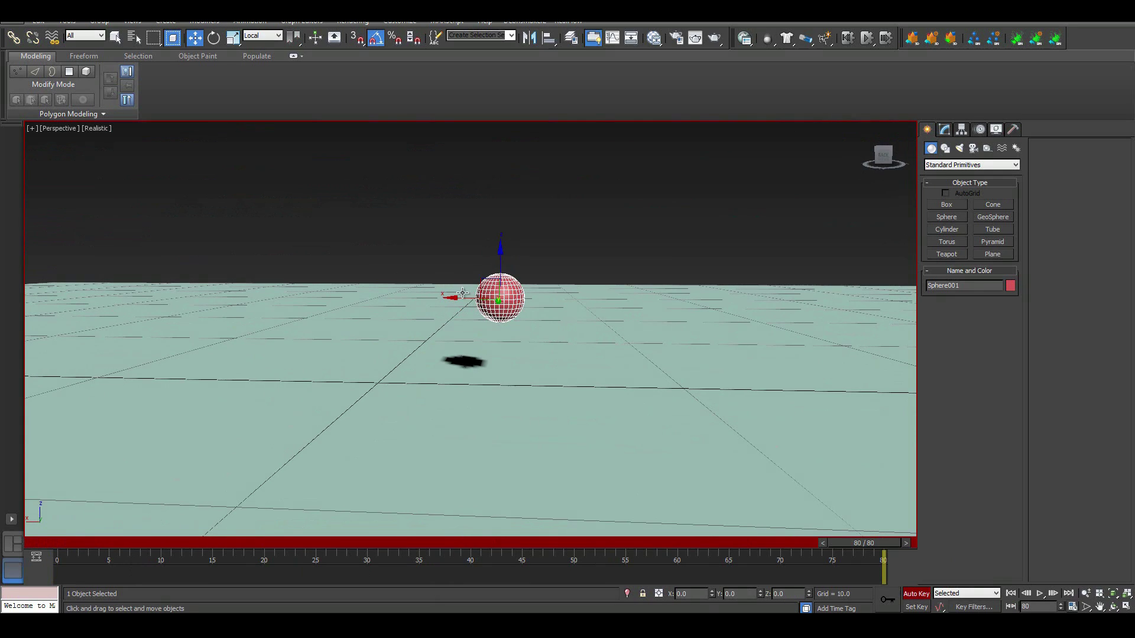
left_click_drag(463, 293, 266, 177)
Step: Lower the sphere along Z at frame 42 to add a middle keyframe, and return the timeline to frame 0
left_click_drag(872, 543, 486, 543)
left_click_drag(369, 237, 370, 288)
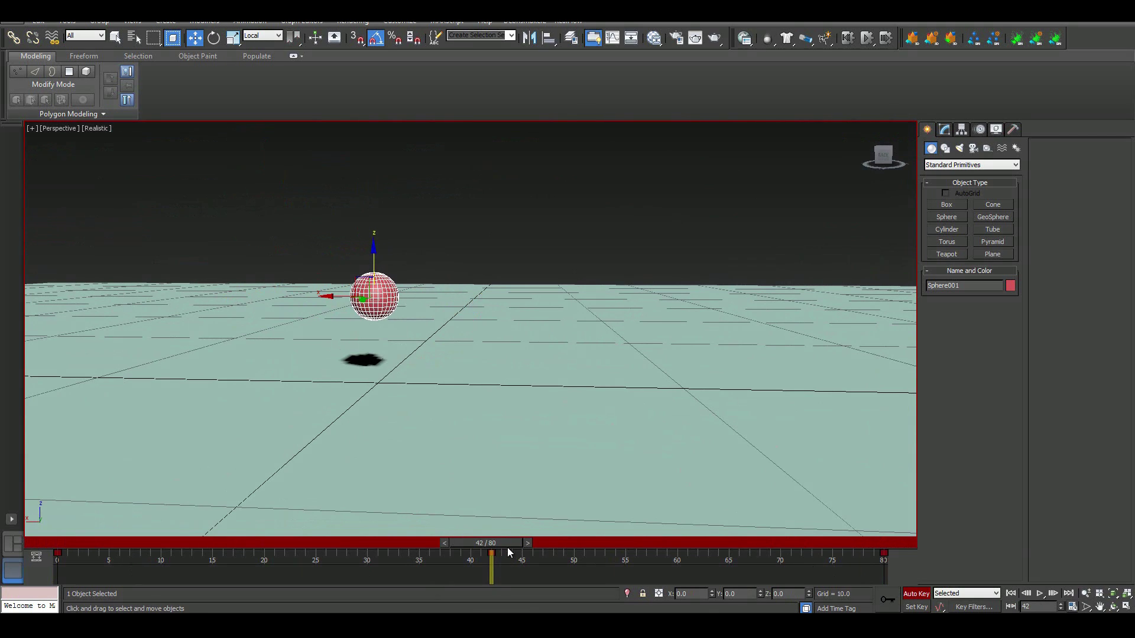
left_click_drag(512, 544, 491, 467)
left_click_drag(775, 452, 36, 479)
key("w")
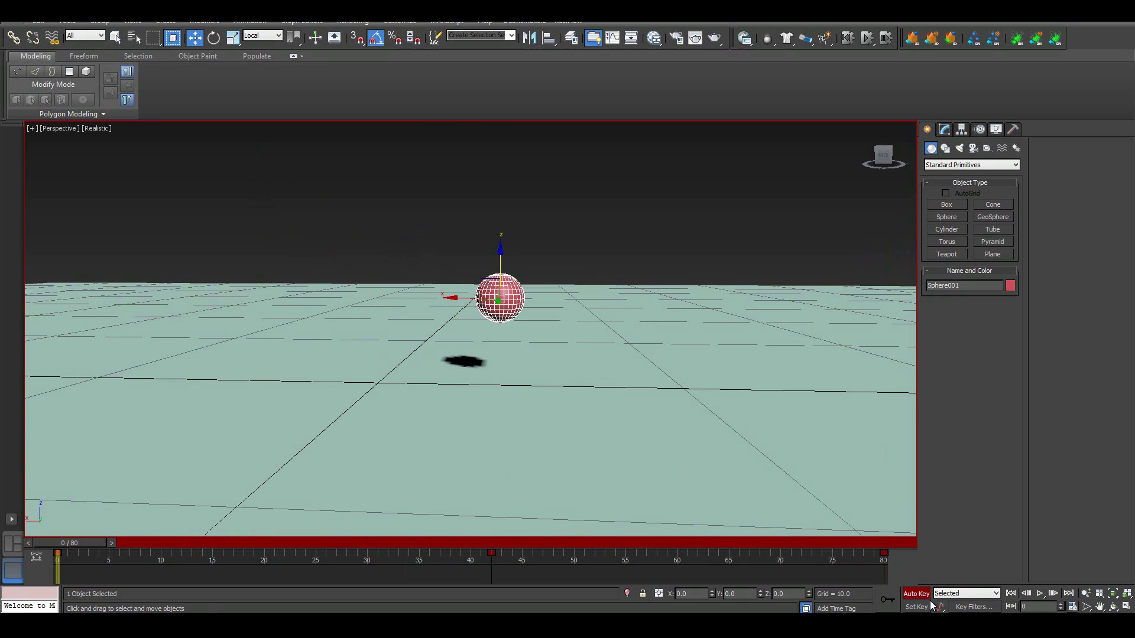
Step: Add the ground plane to the sphere selection and open the SD file export settings
left_click(639, 401, "ctrl")
middle_click_drag(624, 334, 871, 210, "alt")
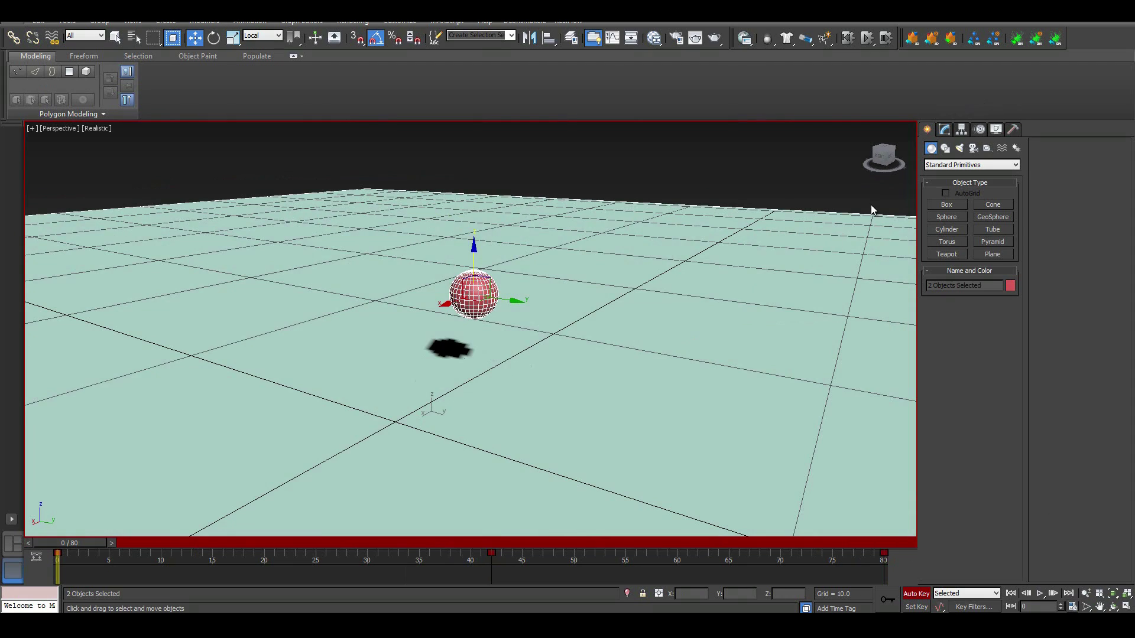
left_click(936, 41)
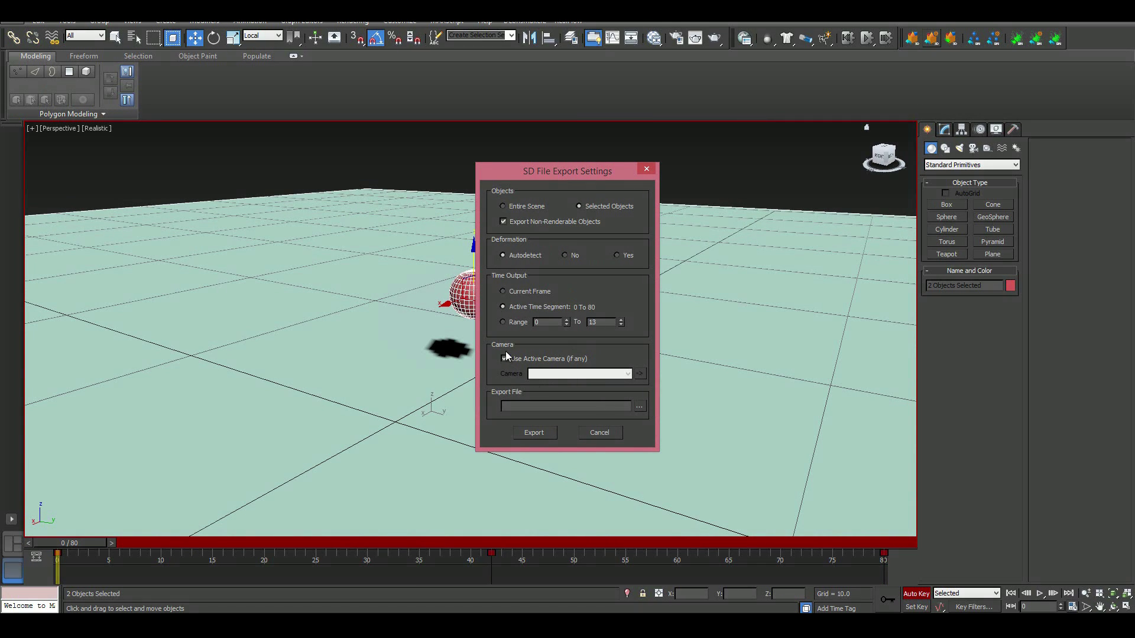
Step: Browse for the export location and create a folder named THE VFX SHOW in the realflow scenes folder
left_click(645, 410)
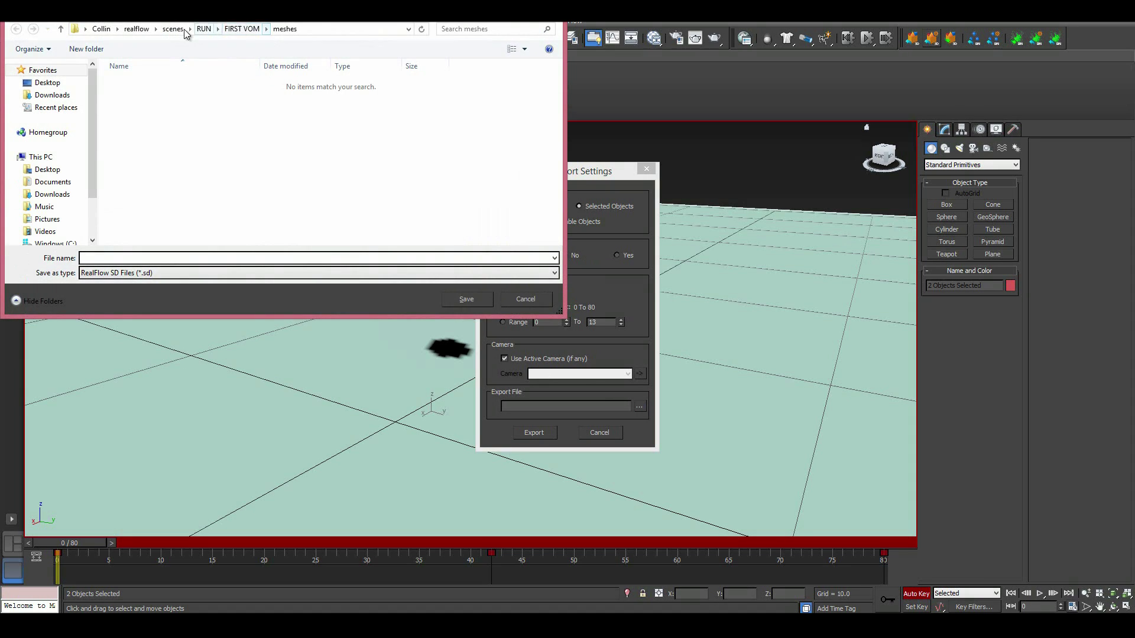
left_click(173, 29)
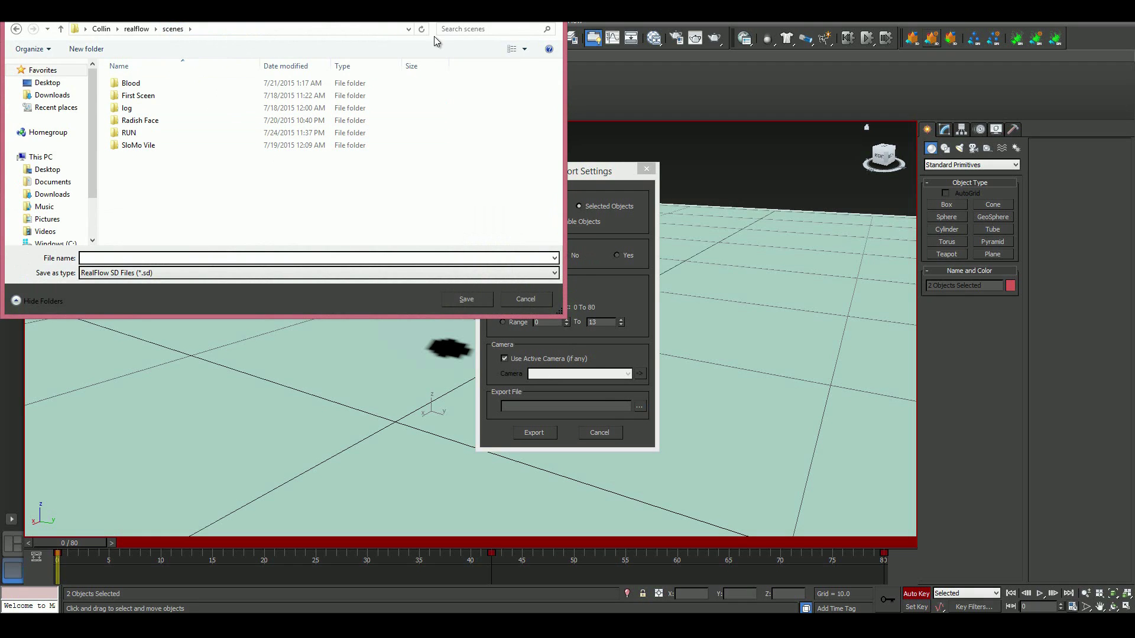
left_click(106, 50)
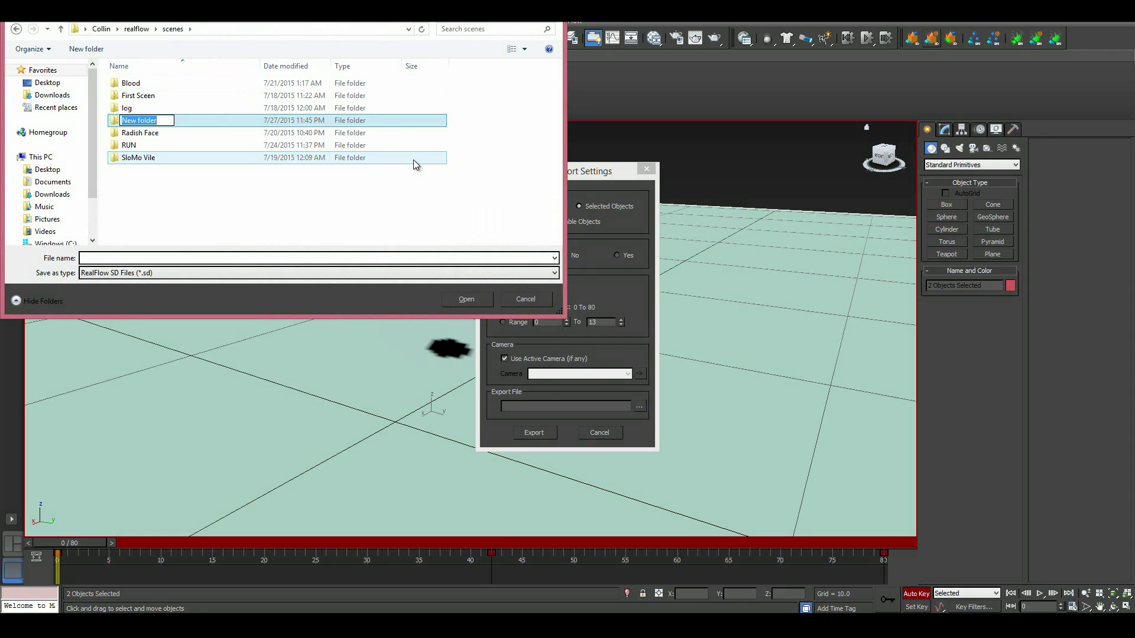
key("BackSpace")
type("THE VFX SHOW")
left_click(297, 204)
Step: Name the export file TESTIES inside the THE VFX SHOW folder and export the selected objects over frames 0 to 80
double_click(193, 158)
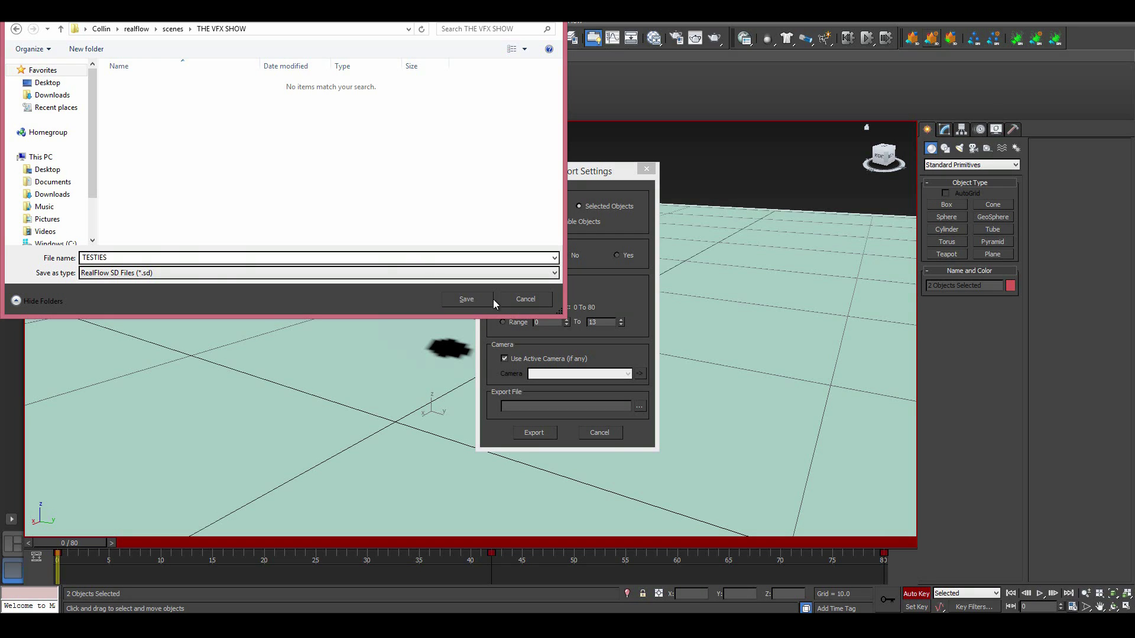
key("Return")
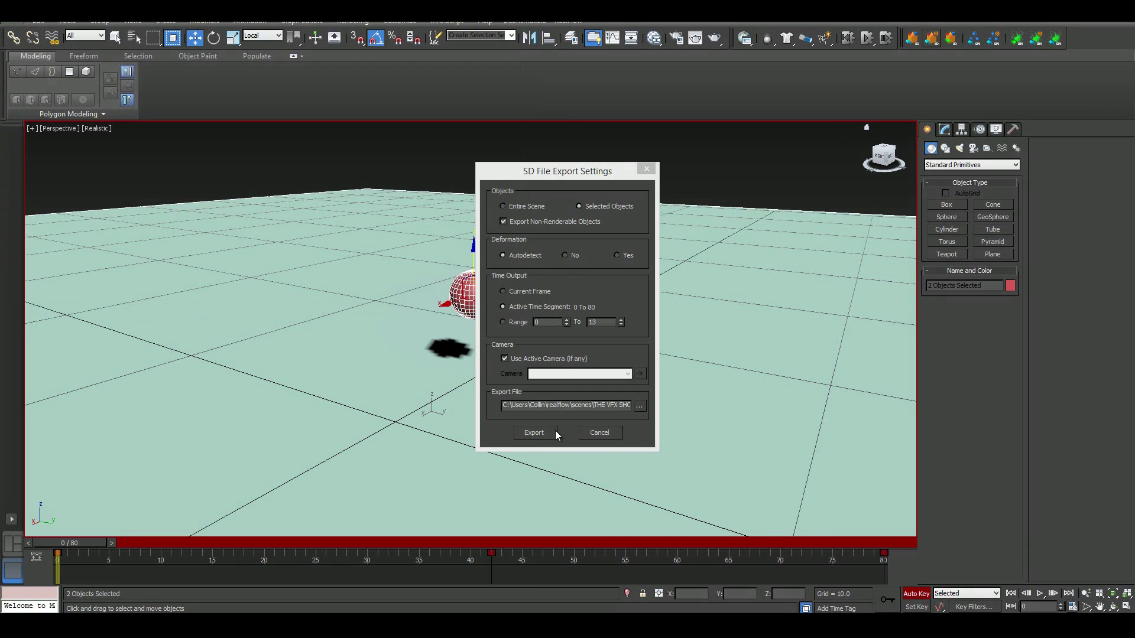
left_click(555, 432)
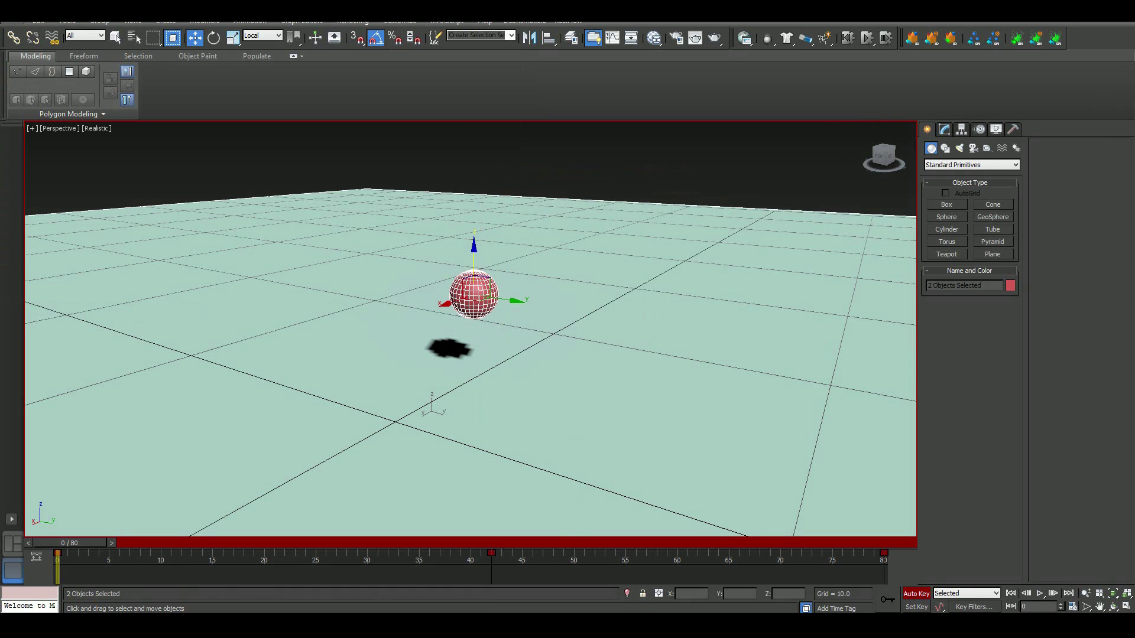
Step: Switch to RealFlow and name the new project TESTIESARESALTY
left_click(529, 567)
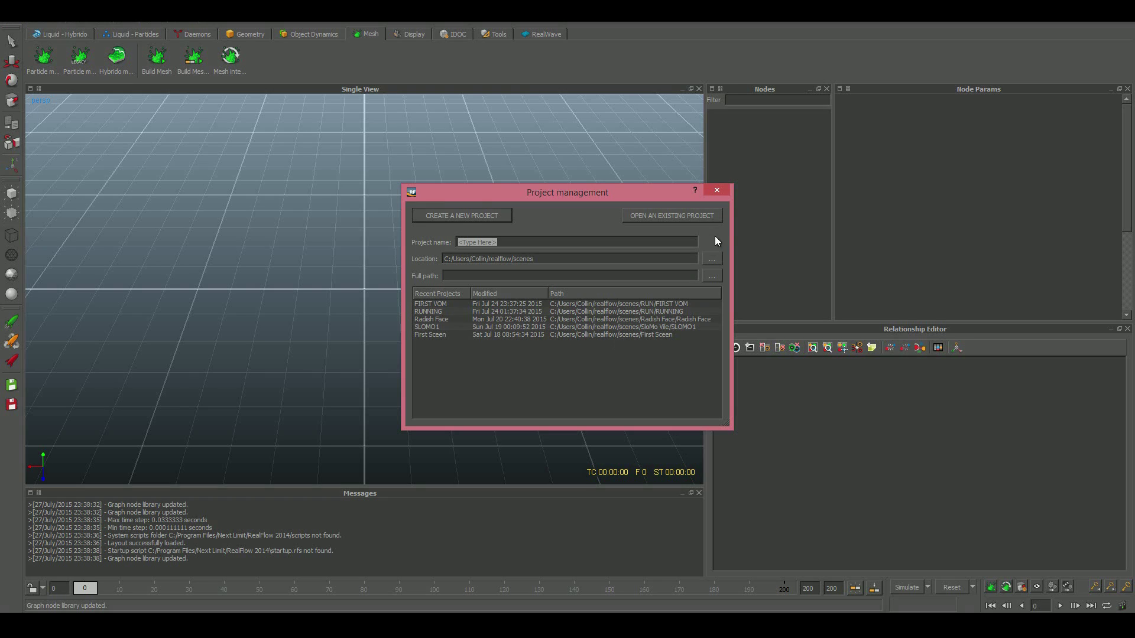
key("BackSpace")
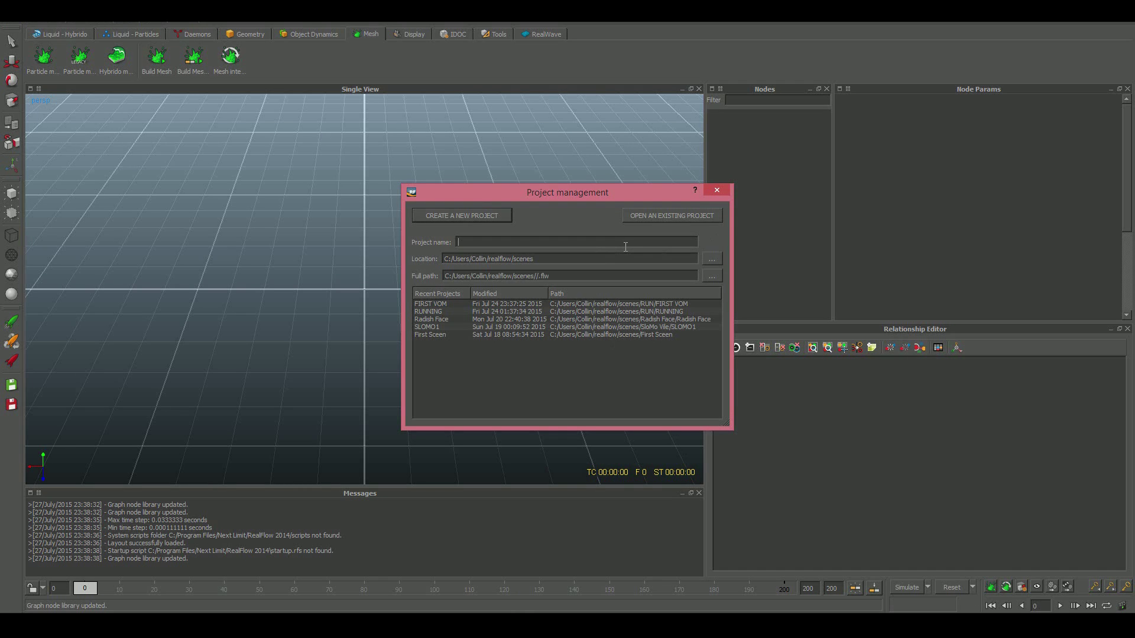
type("TESTIESARESALTY")
Step: Set the project location to the THE VFX SHOW folder and create the project
left_click(705, 264)
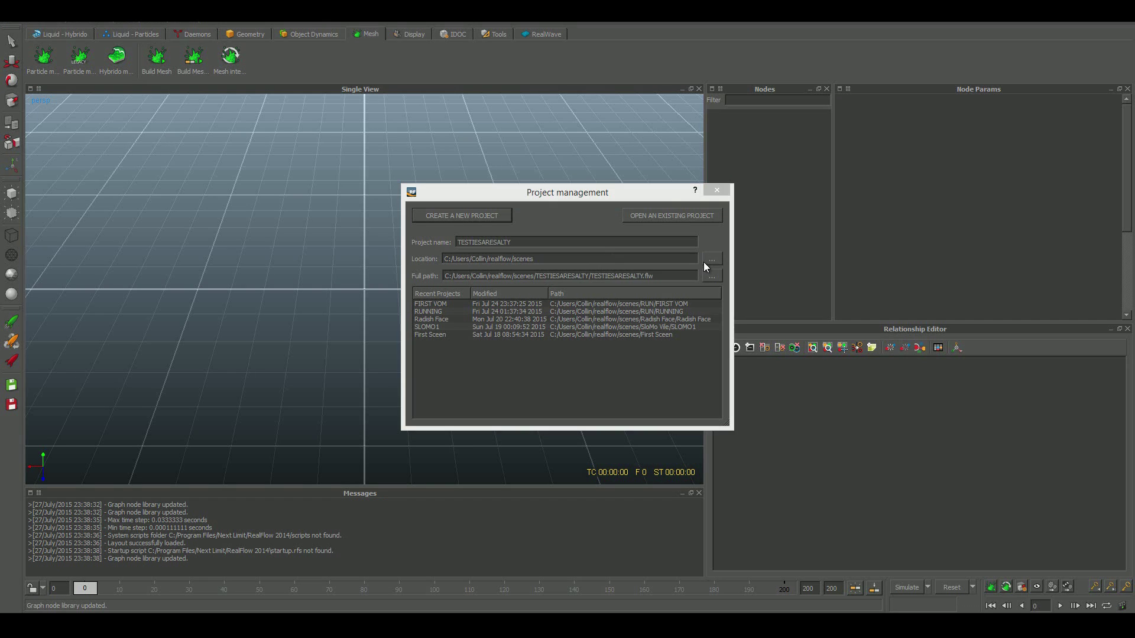
double_click(609, 360)
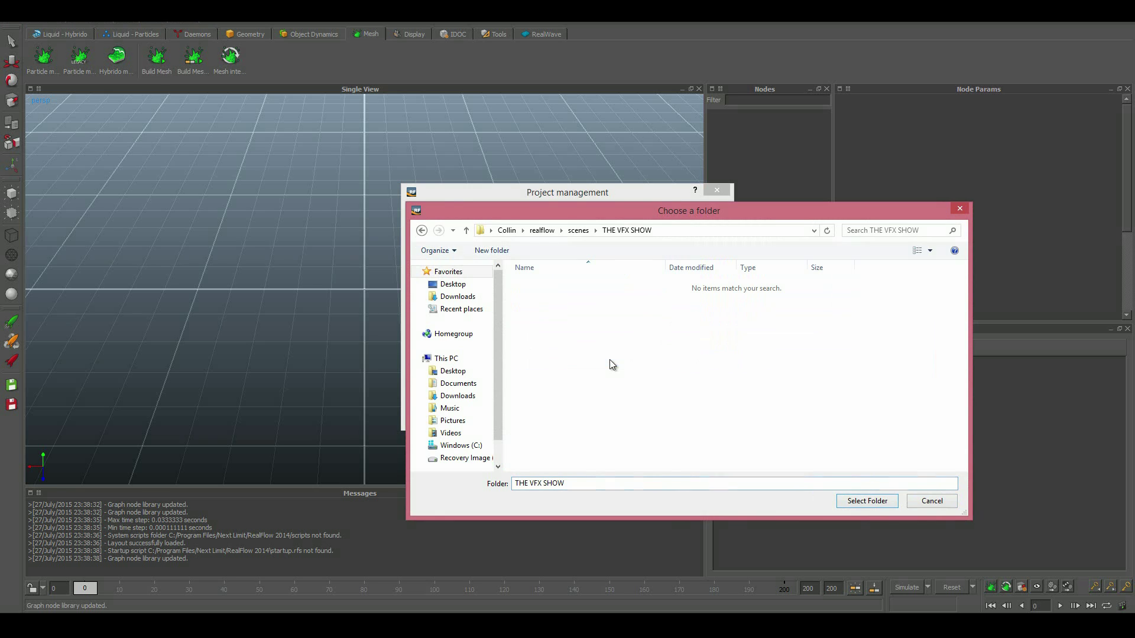
left_click(867, 502)
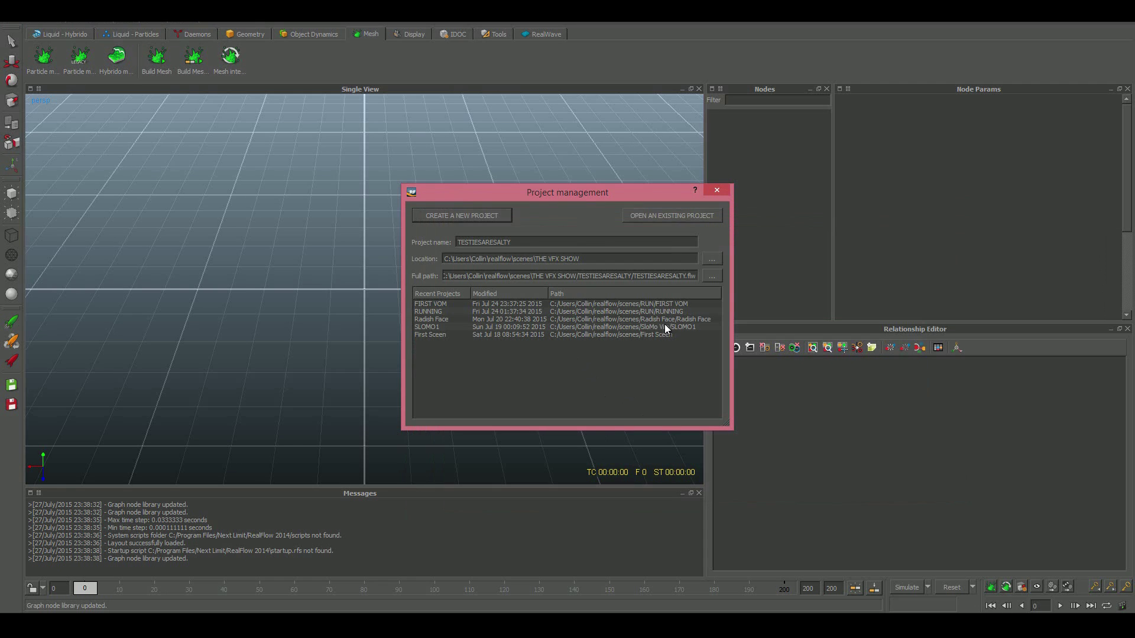
left_click(486, 218)
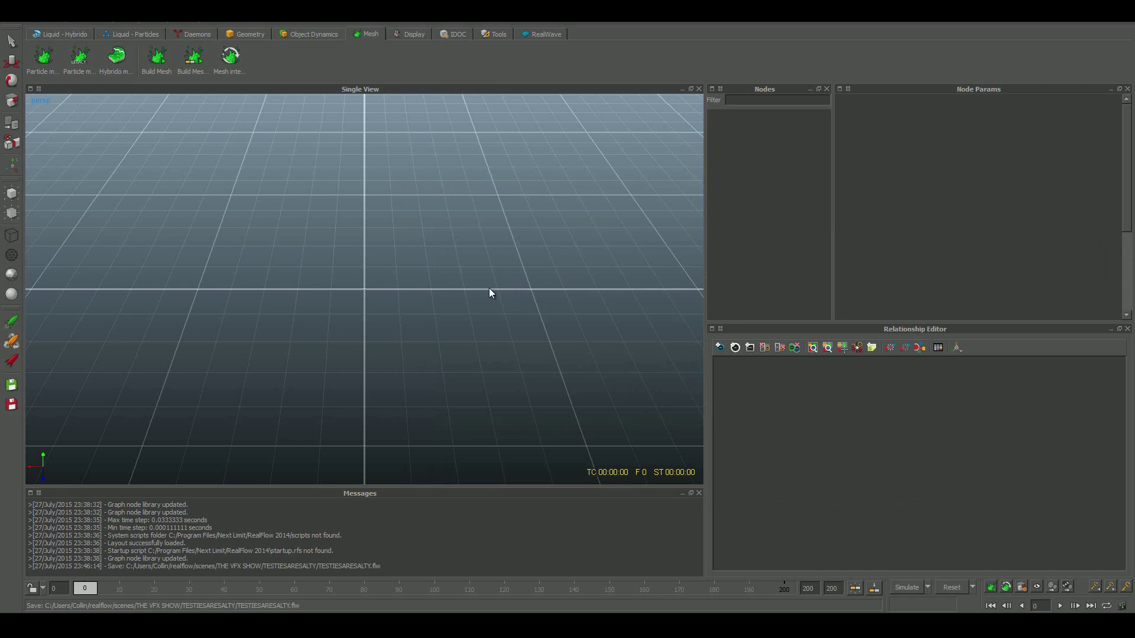
Step: Import the TESTIES.sd file from the THE VFX SHOW folder as scene geometry
scroll(424, 235, "down", 5)
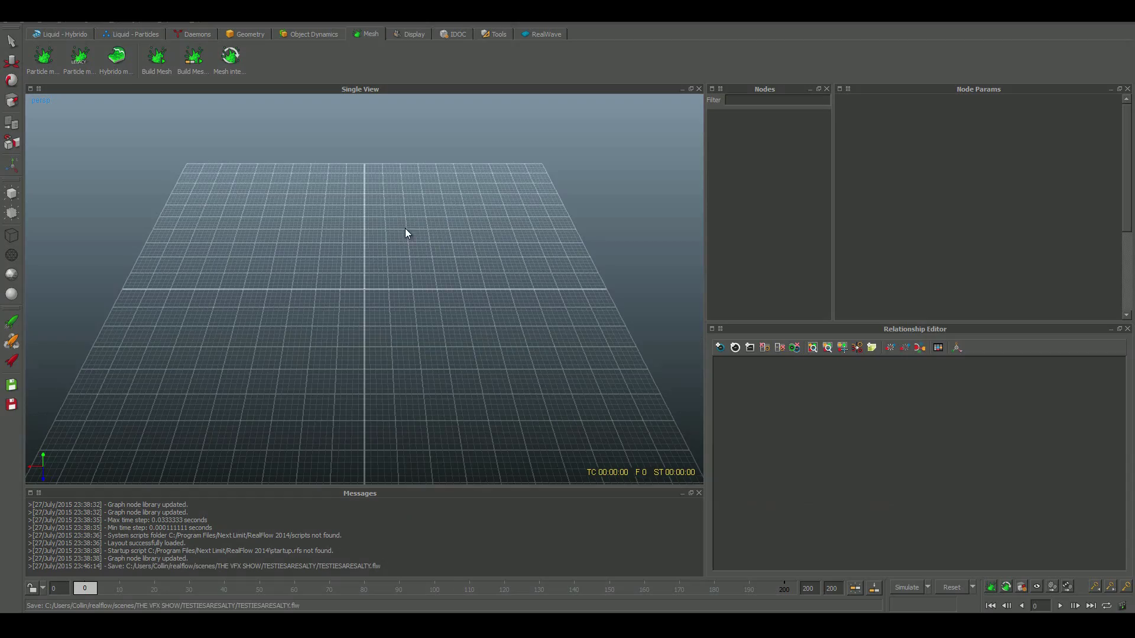
left_click_drag(405, 228, 278, 367, "alt")
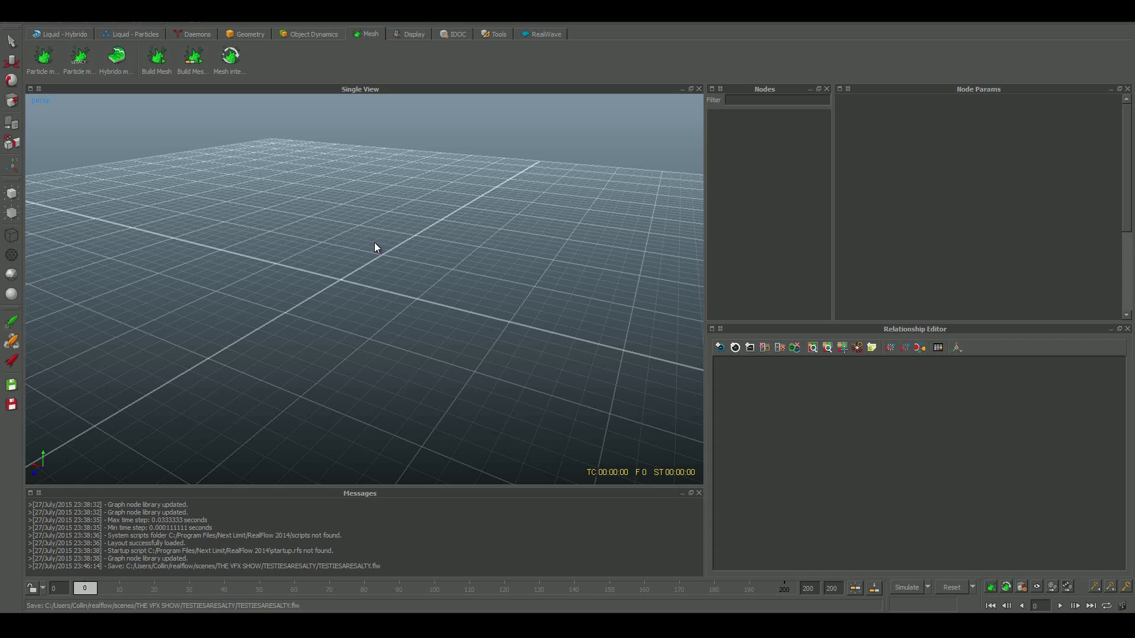
left_click_drag(376, 244, 344, 245, "alt")
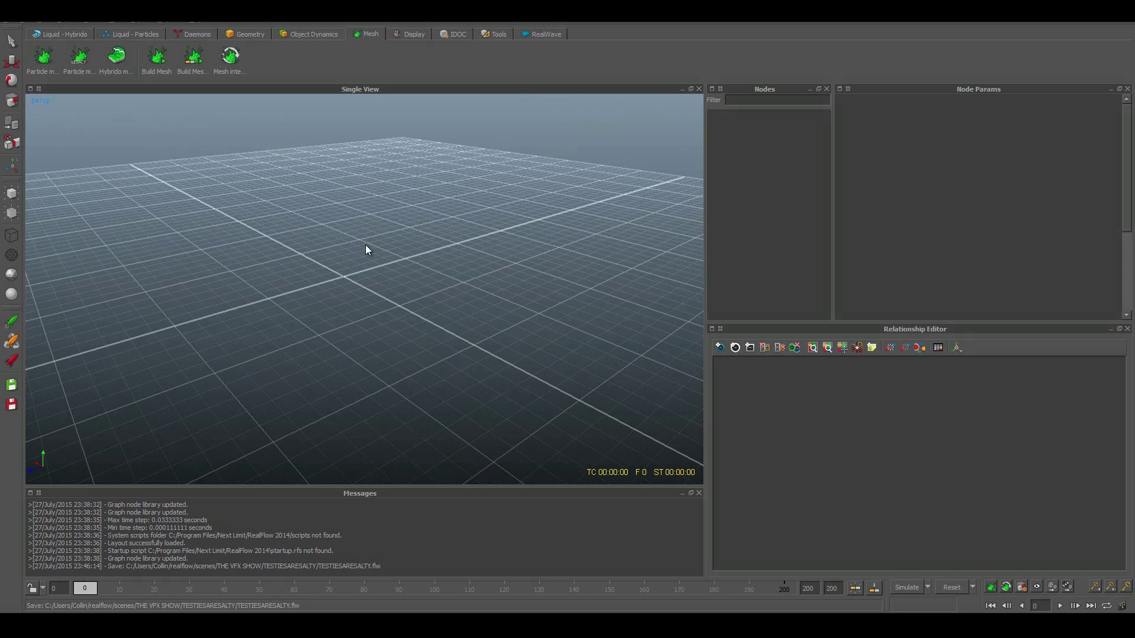
mouse_move(366, 246)
left_mouse_down("alt")
mouse_move(477, 254)
mouse_move(390, 261)
mouse_move(380, 250)
mouse_move(331, 264)
mouse_move(355, 251)
left_mouse_up("alt")
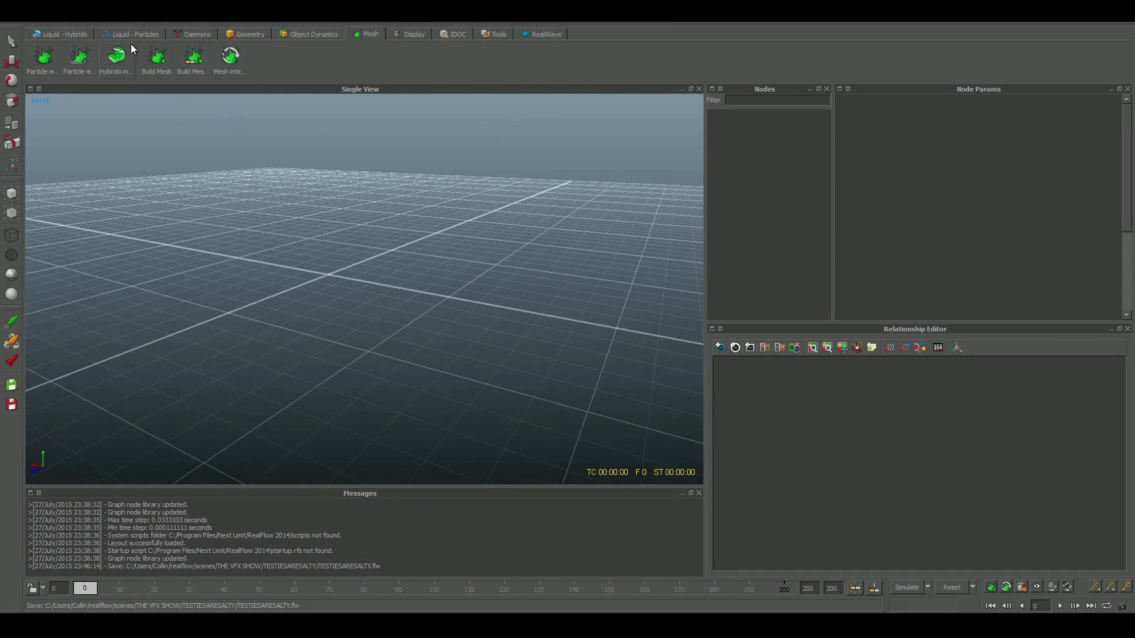
left_click(237, 35)
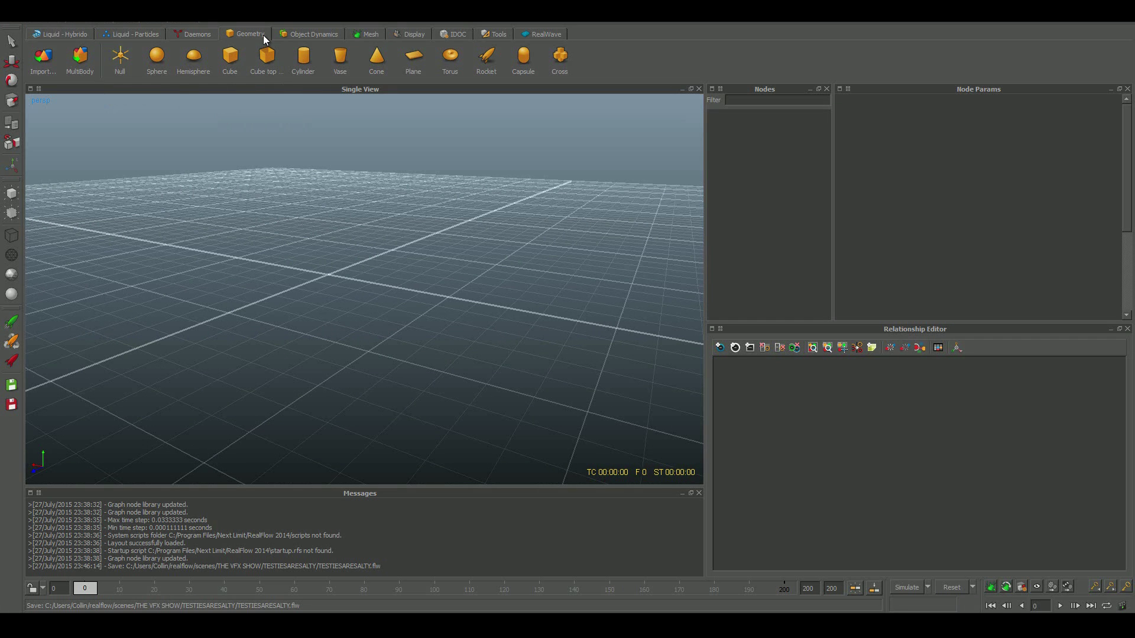
left_click(33, 59)
left_click(274, 45)
left_click(222, 43)
left_click(224, 109)
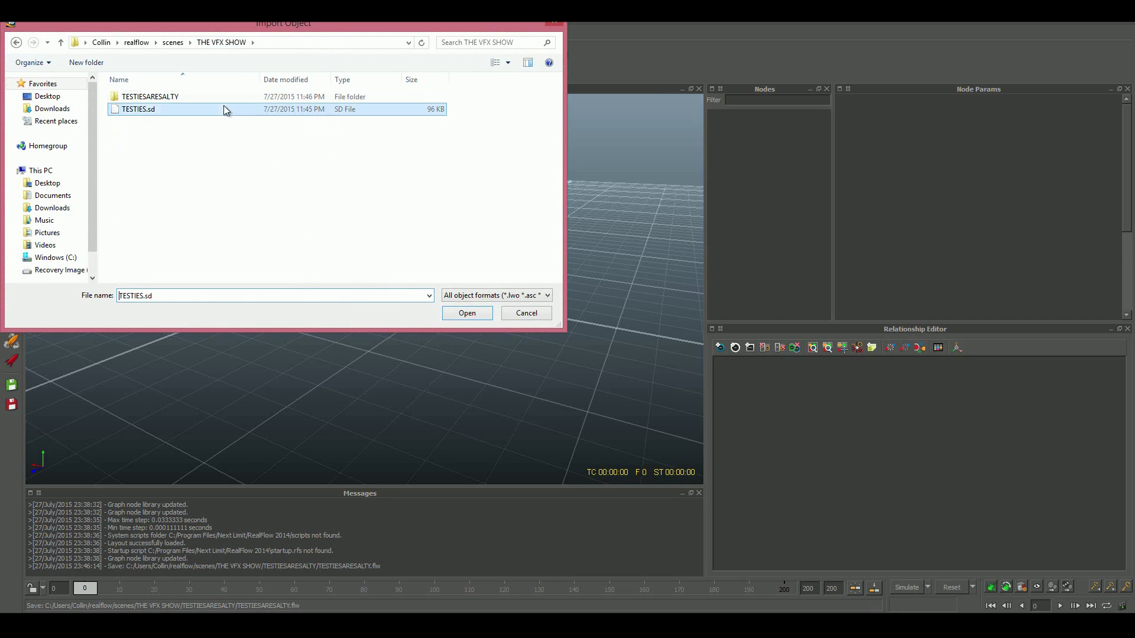
left_click(467, 314)
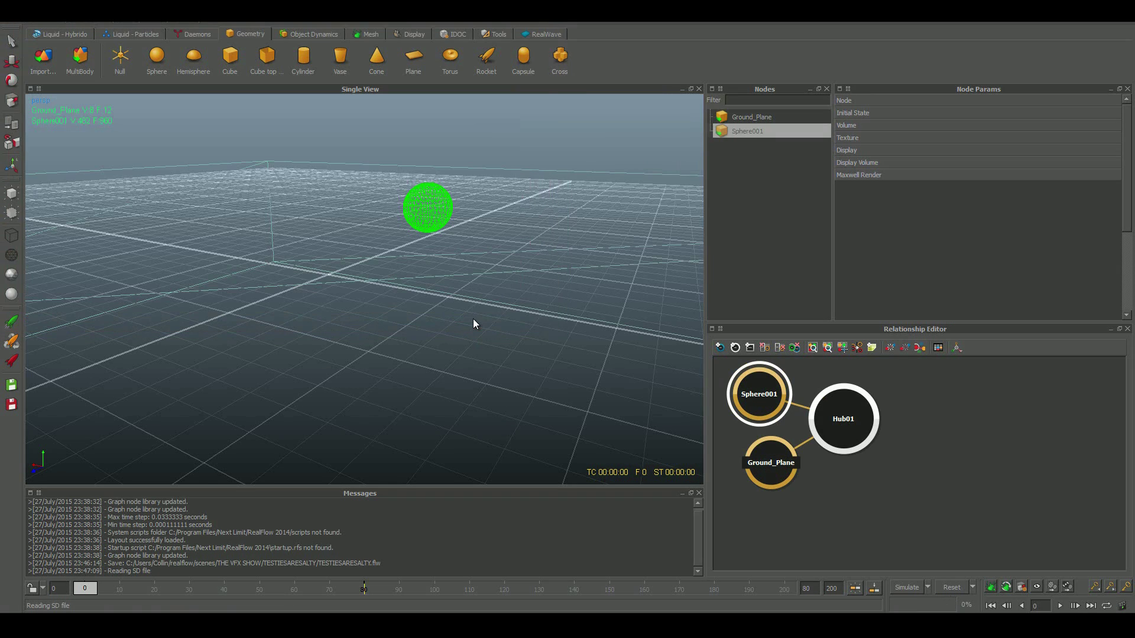
Step: Set the timeline's maximum frame to 80
left_click_drag(457, 340, 463, 331, "alt")
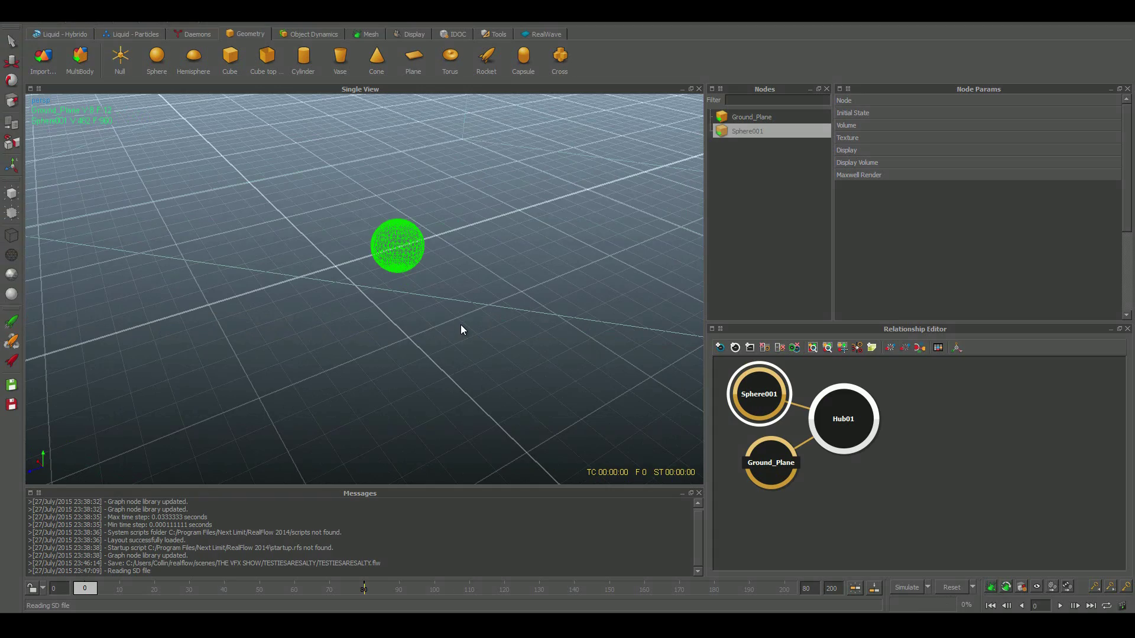
scroll(460, 325, "down", 5)
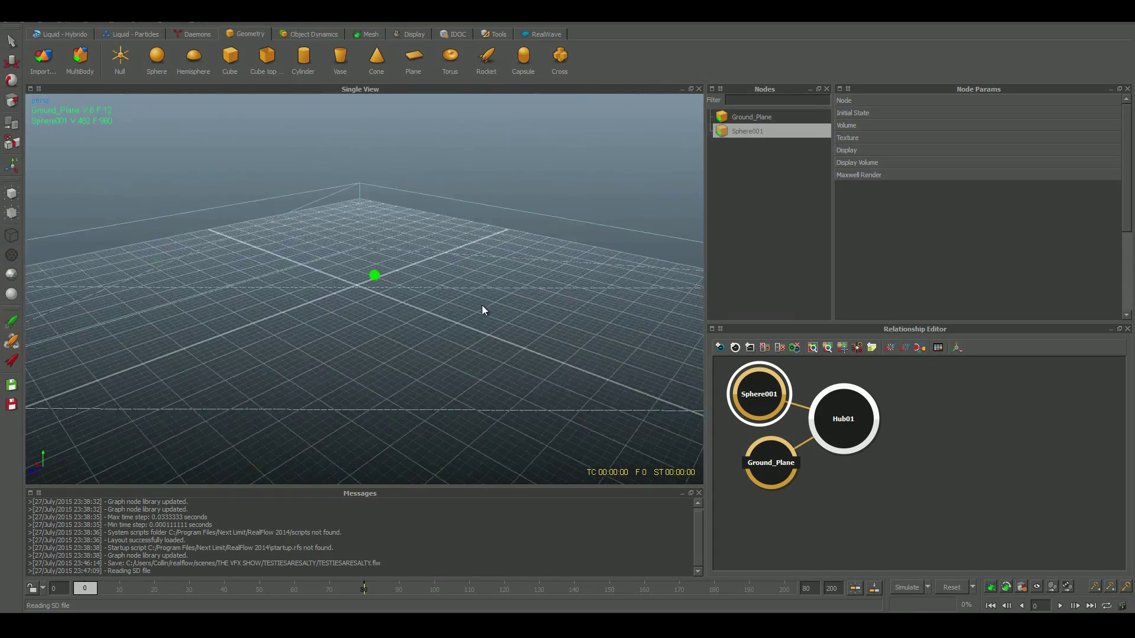
left_click_drag(482, 310, 463, 226, "alt")
left_click_drag(84, 589, 116, 589)
left_click_drag(47, 586, 48, 587)
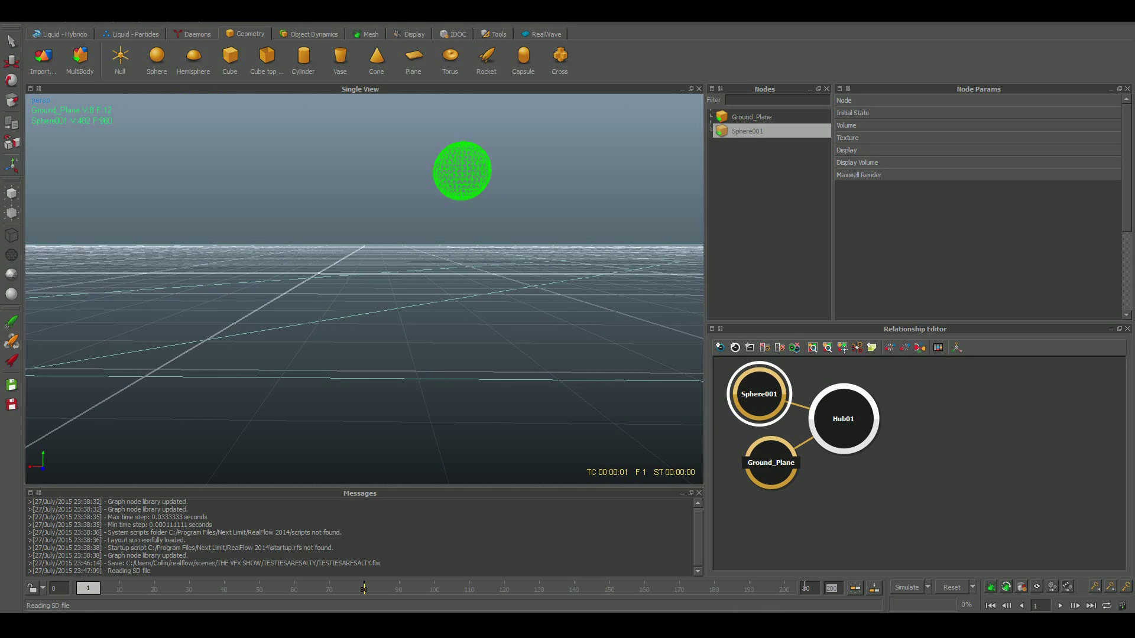
type("80")
key("Return")
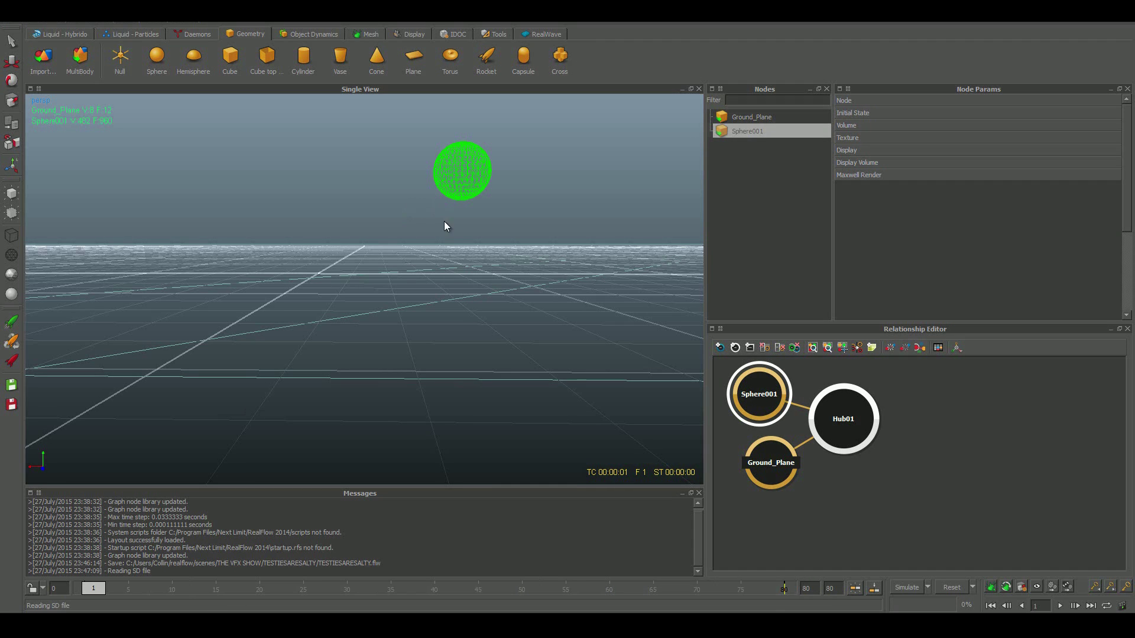
Step: Change the scene shading to Flat Shaded and clear the sphere selection
left_click_drag(490, 219, 549, 230, "alt")
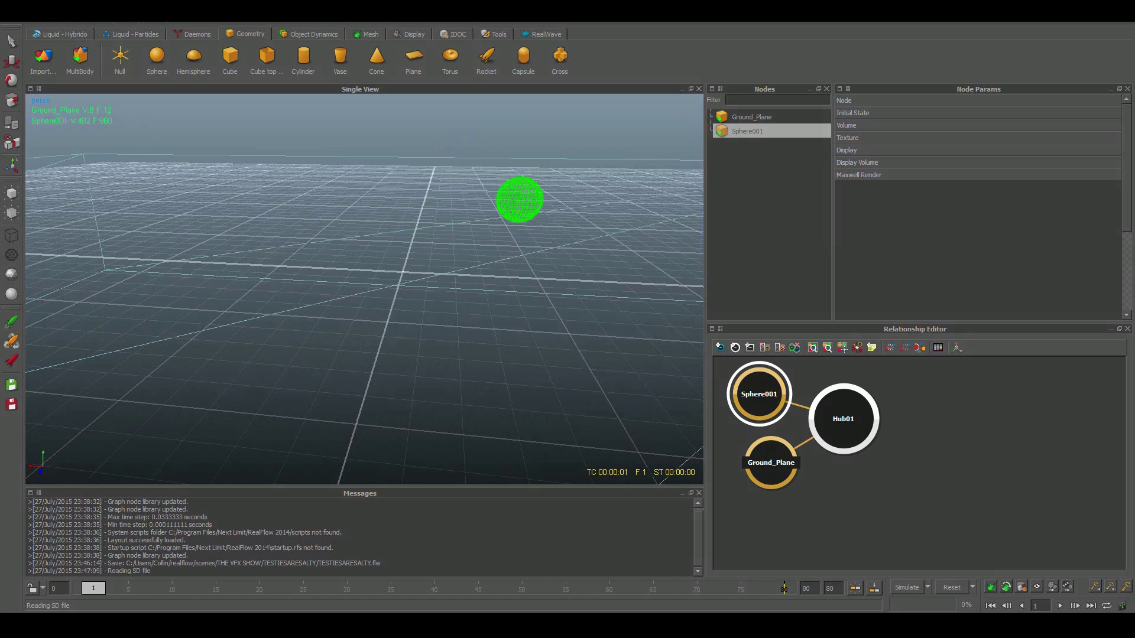
left_click(45, 23)
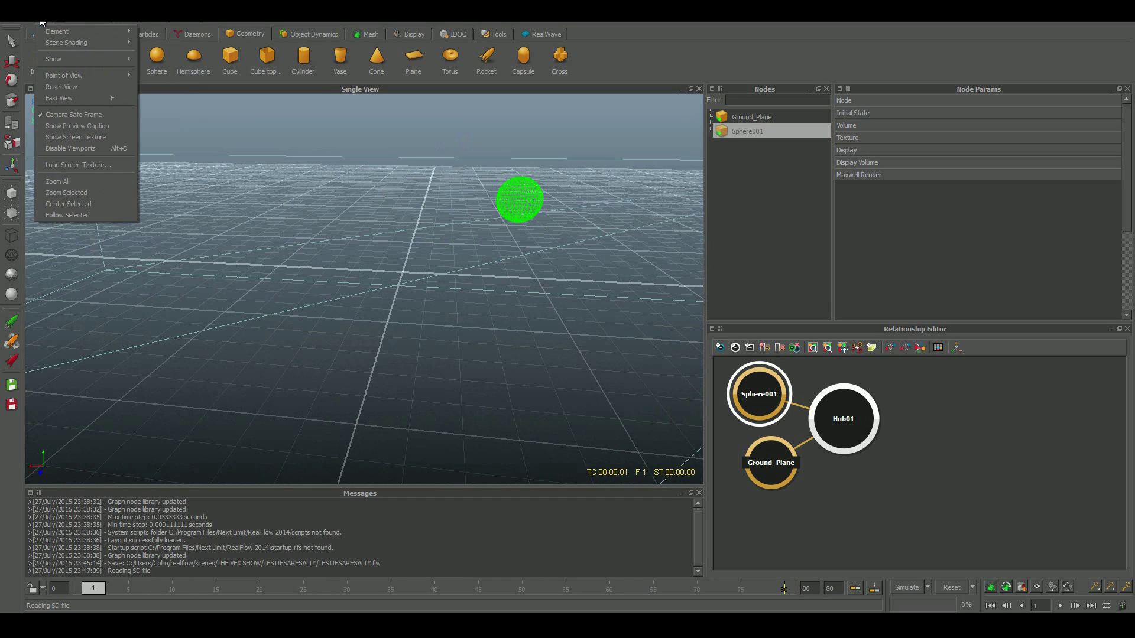
mouse_move(62, 41)
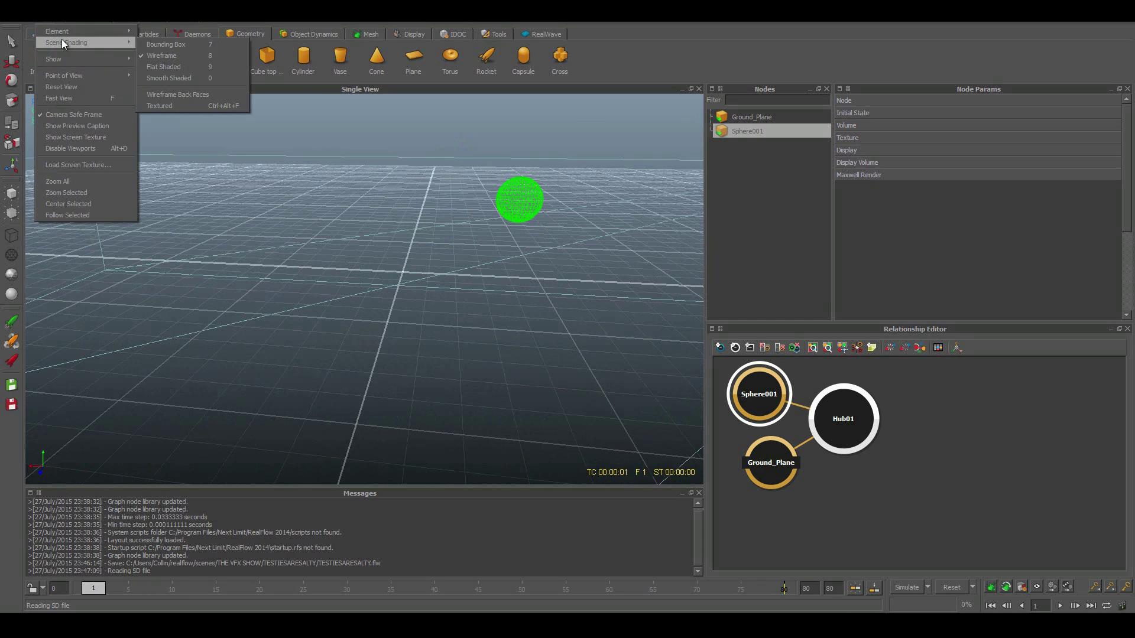
left_click(222, 67)
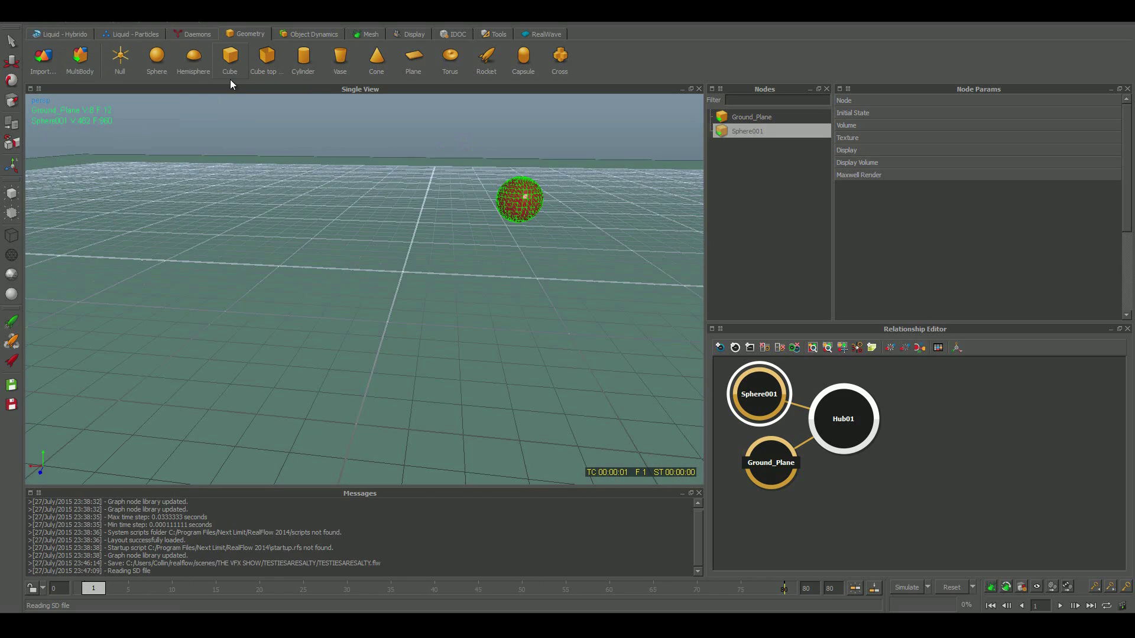
left_click_drag(549, 155, 729, 177, "alt")
left_click(730, 176)
Step: Scrub the timeline near its start to review the imported sphere's animation
left_click_drag(606, 152, 282, 443, "alt")
mouse_move(94, 592)
left_mouse_down()
mouse_move(543, 580)
mouse_move(90, 583)
left_mouse_up()
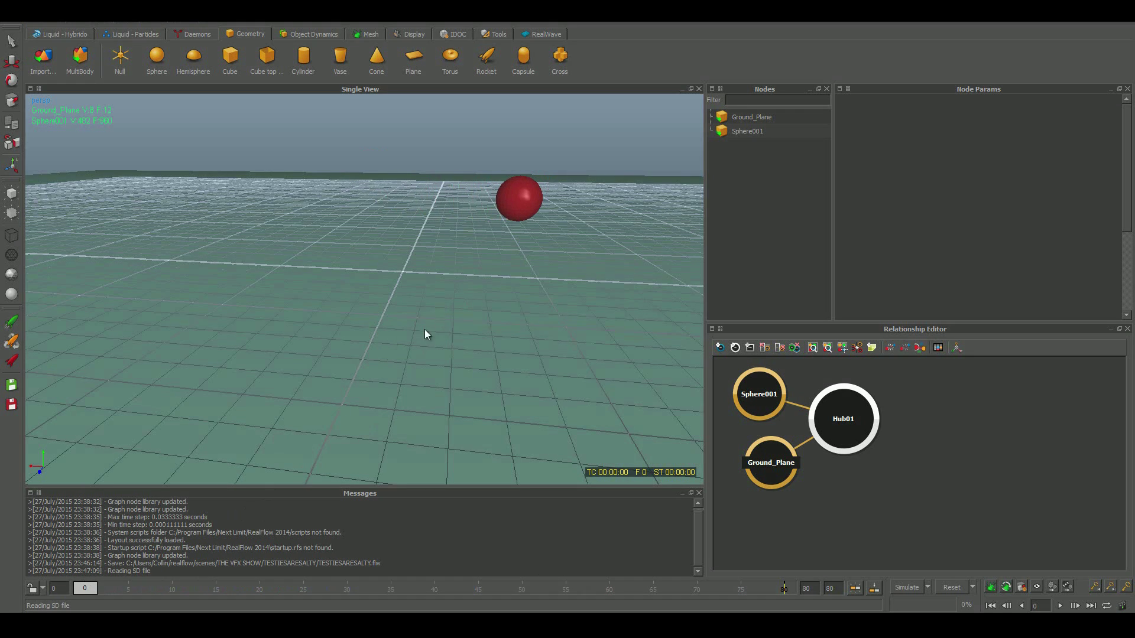
left_click_drag(508, 262, 464, 345, "alt")
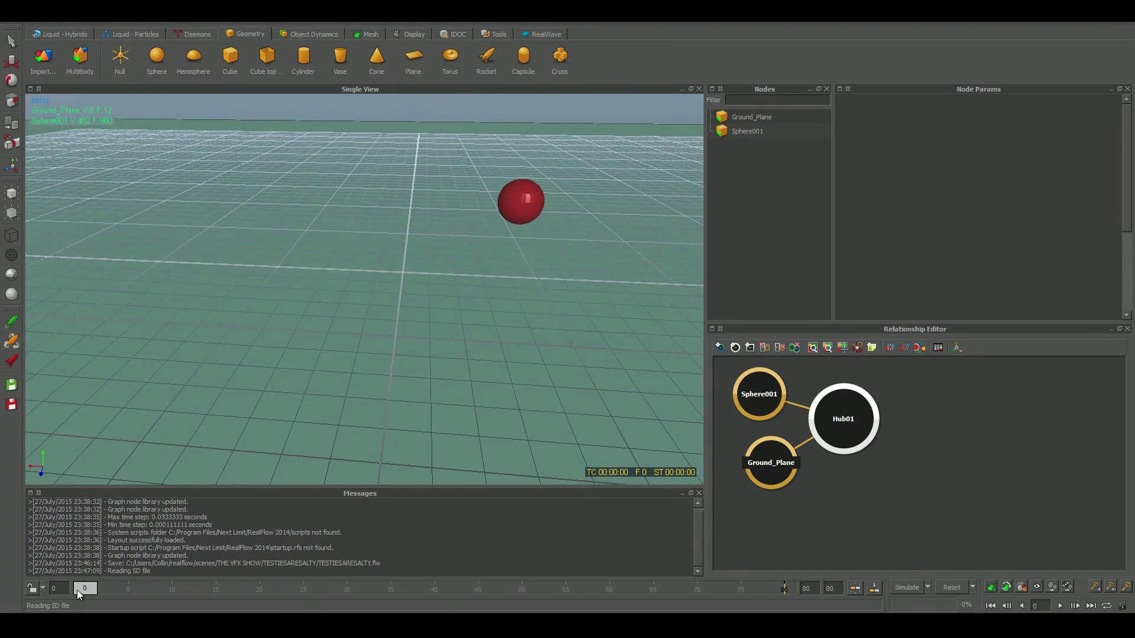
mouse_move(80, 590)
left_mouse_down()
mouse_move(198, 590)
mouse_move(94, 589)
left_mouse_up()
Step: Add a Circle liquid particle emitter and raise it along the Y axis above the ground plane
left_click(138, 34)
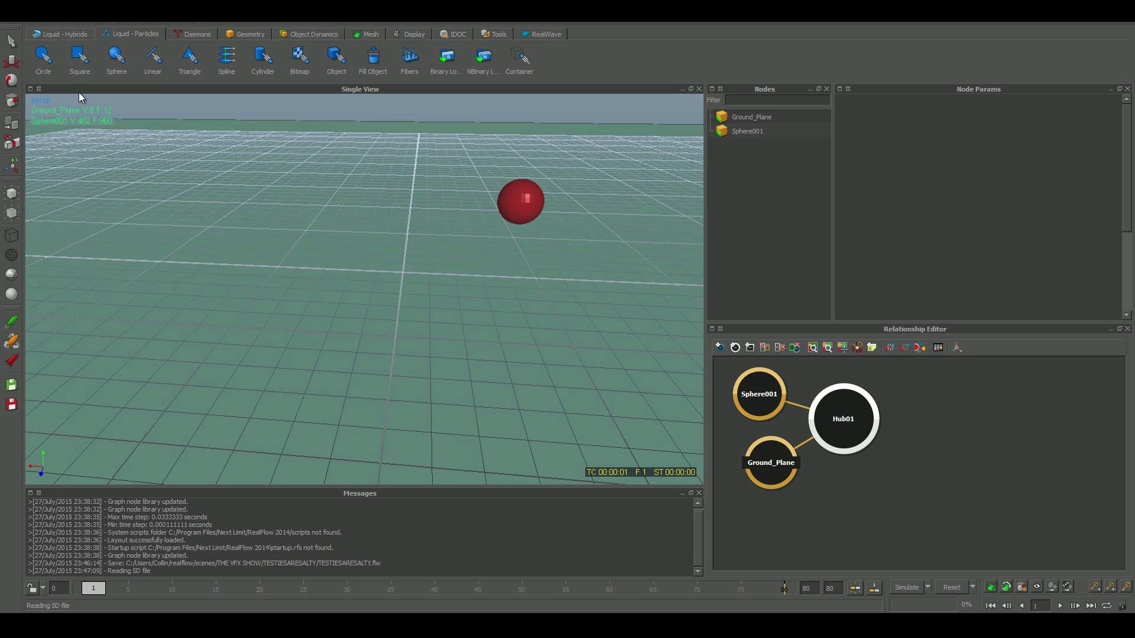
left_click(53, 62)
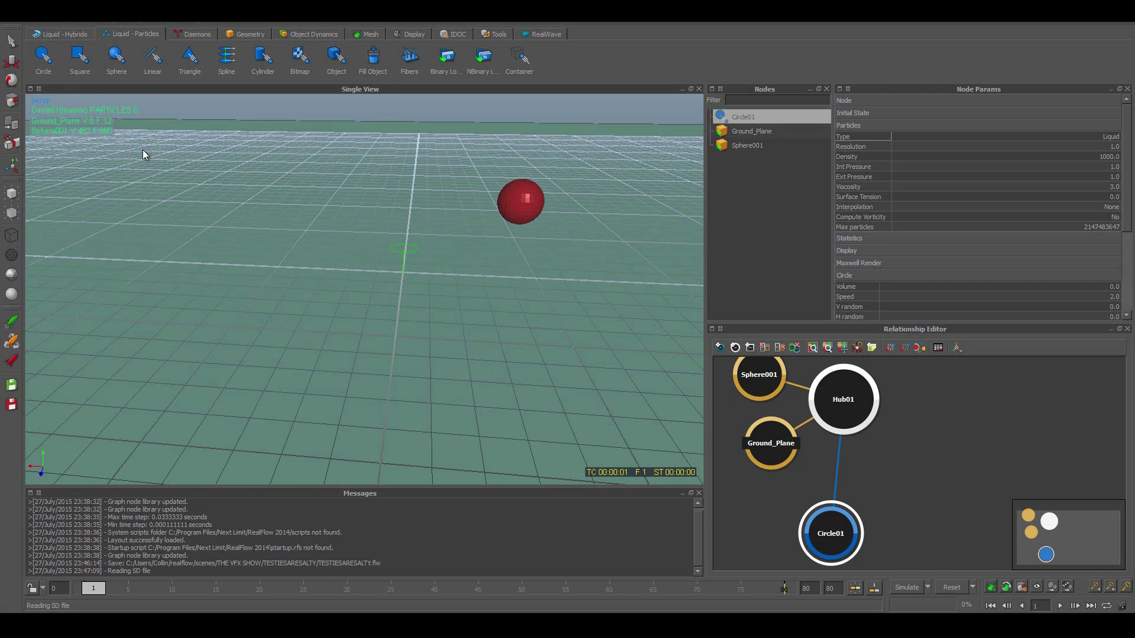
left_click(11, 61)
left_click(404, 201)
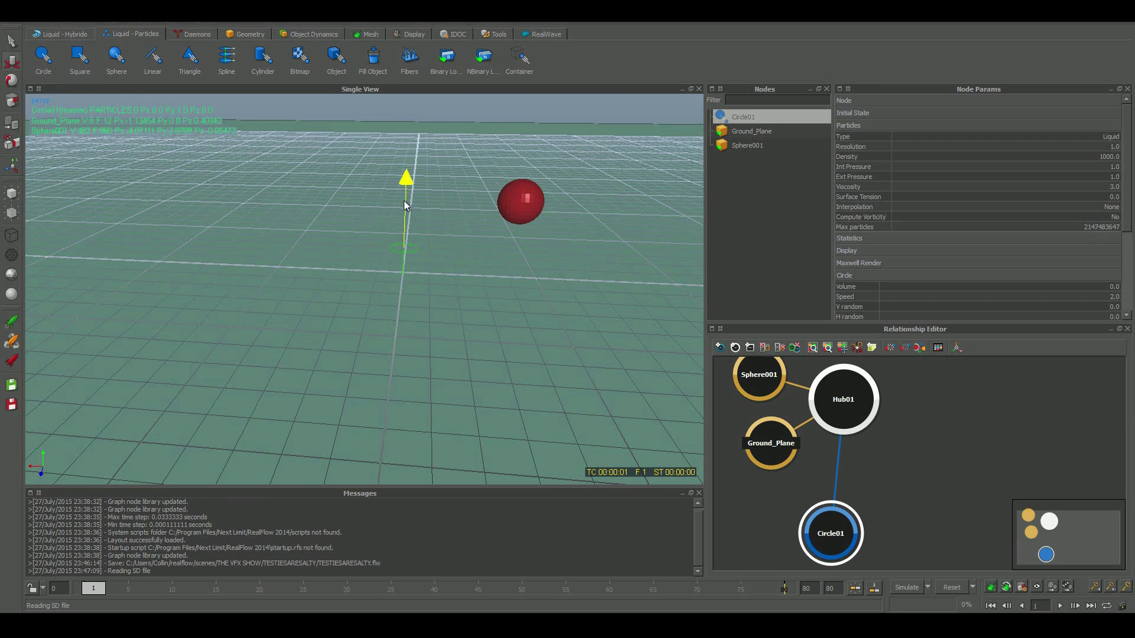
Step: Move the Circle emitter further up along the Y axis so it sits well above the ground plane
key("e")
key("r")
key("e")
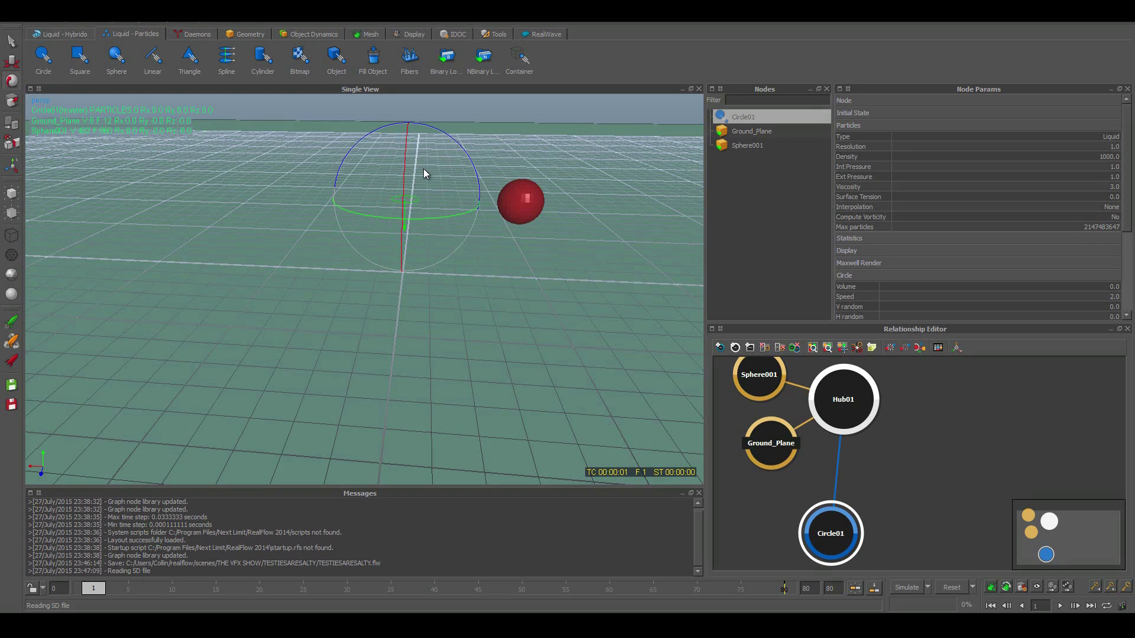
key("w")
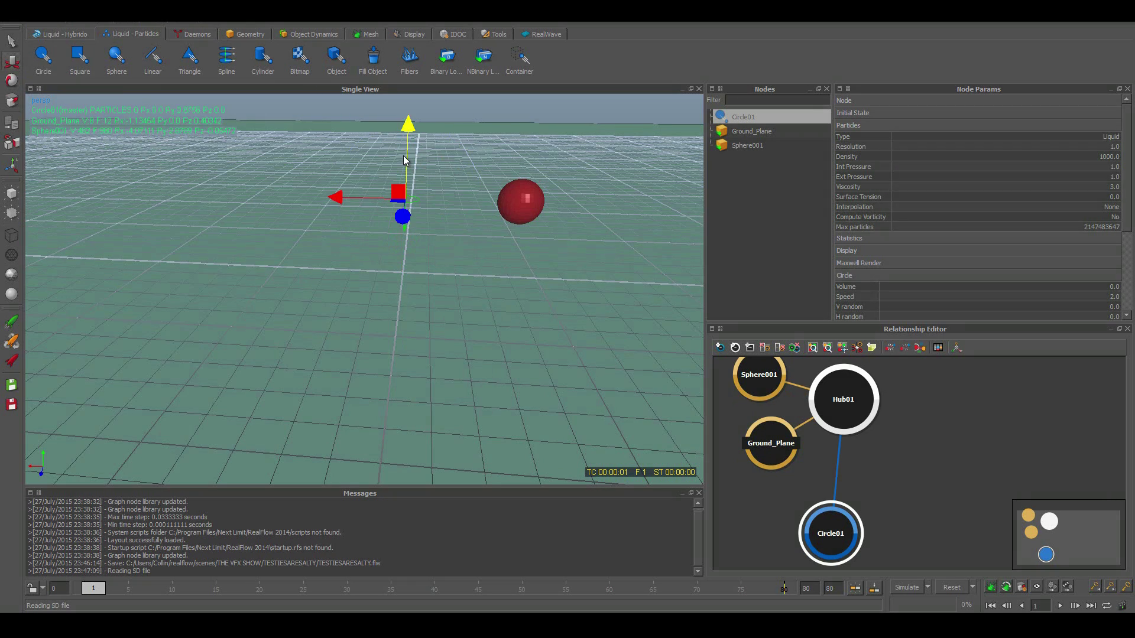
left_click(405, 122)
left_click(404, 195)
left_click_drag(409, 162, 409, 110)
Step: Select only the Circle emitter and rotate it about the X axis to tilt it toward the ground plane
left_click_drag(455, 171, 407, 124, "alt")
left_click_drag(489, 140, 530, 143, "alt")
left_click(503, 132, "ctrl")
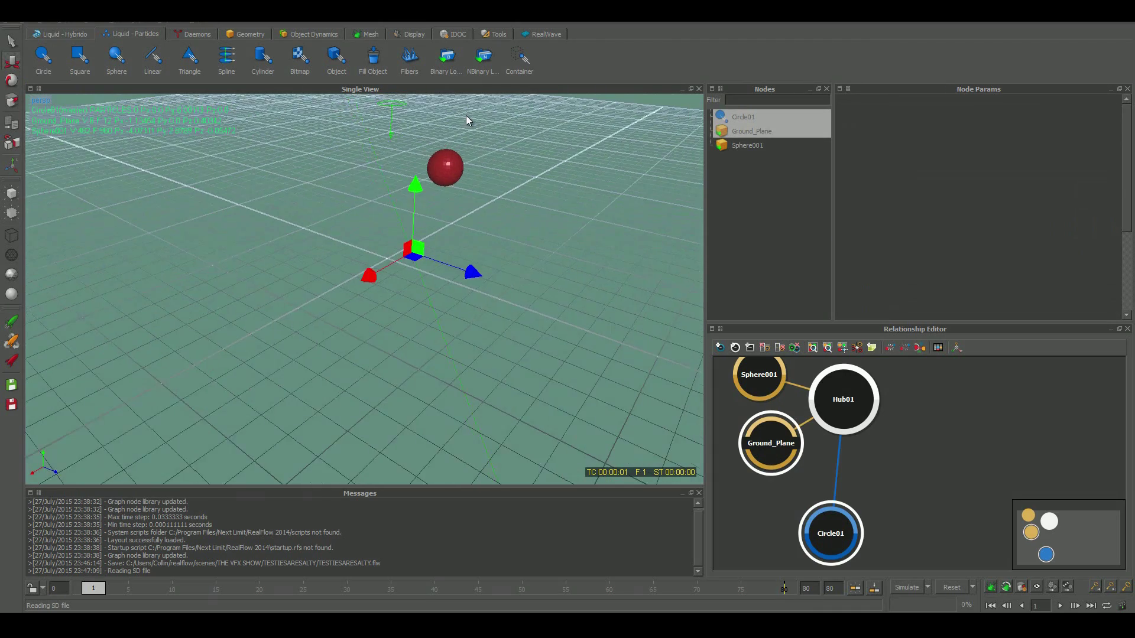
left_click(405, 107)
left_click_drag(406, 107, 526, 118, "alt")
key("e")
left_click(449, 125)
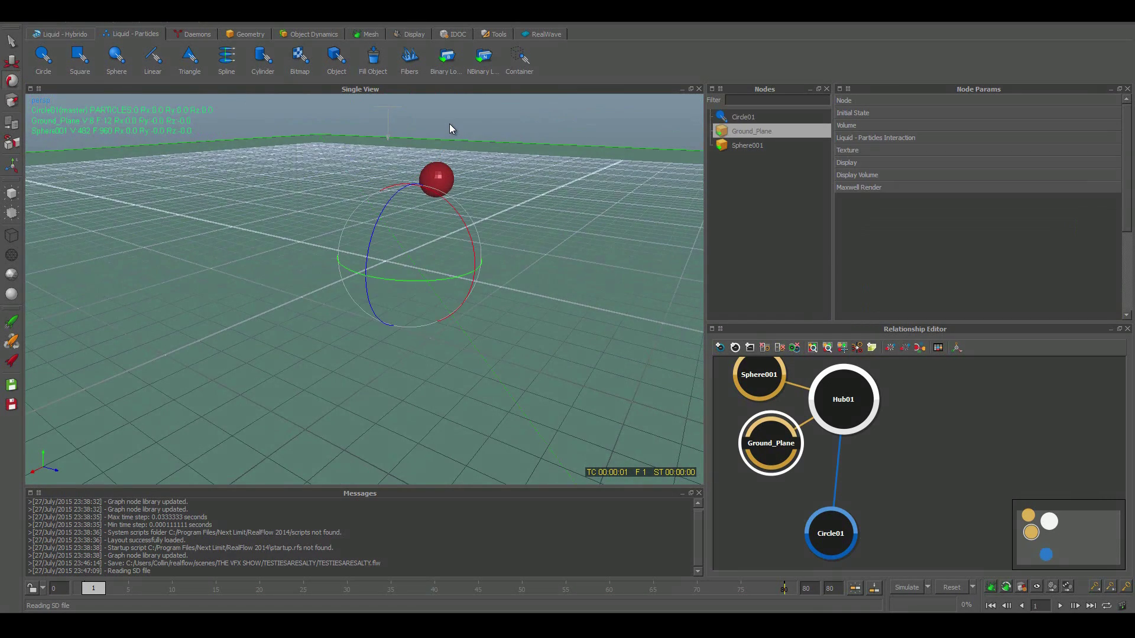
left_click(385, 110)
left_click_drag(449, 125, 165, 43)
Step: Move the Circle emitter to about X -2.8, Y 4.6, Z -3.3 and tilt it to about -38 degrees on X
left_click(12, 61)
left_click_drag(390, 111, 75, 122)
left_click(12, 80)
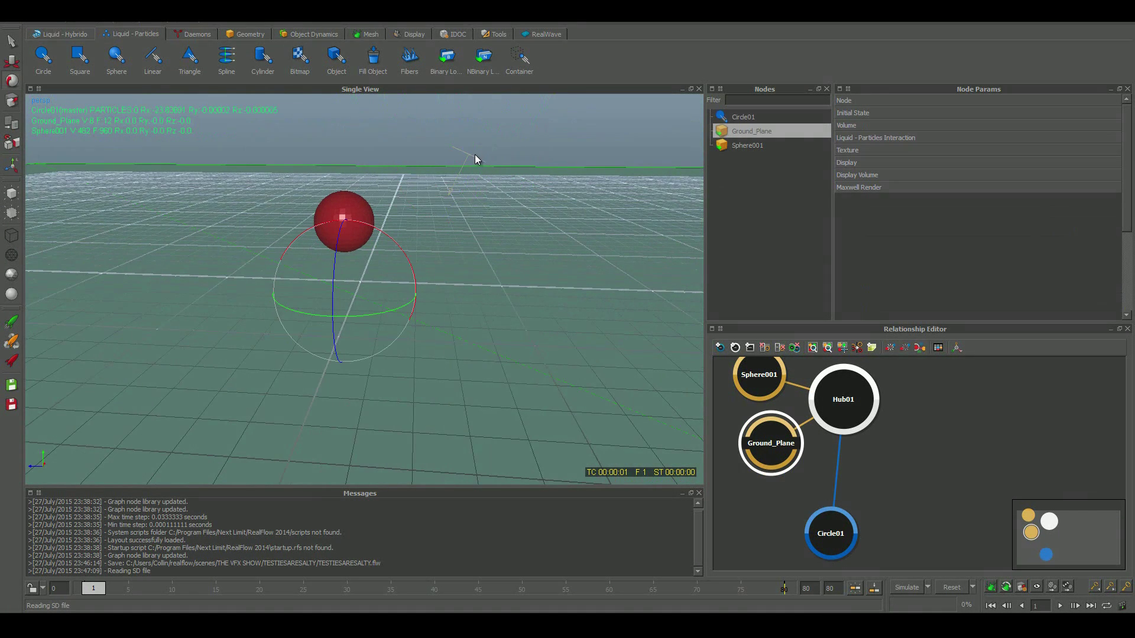
left_click_drag(395, 142, 388, 290)
right_click_drag(386, 290, 525, 215, "alt")
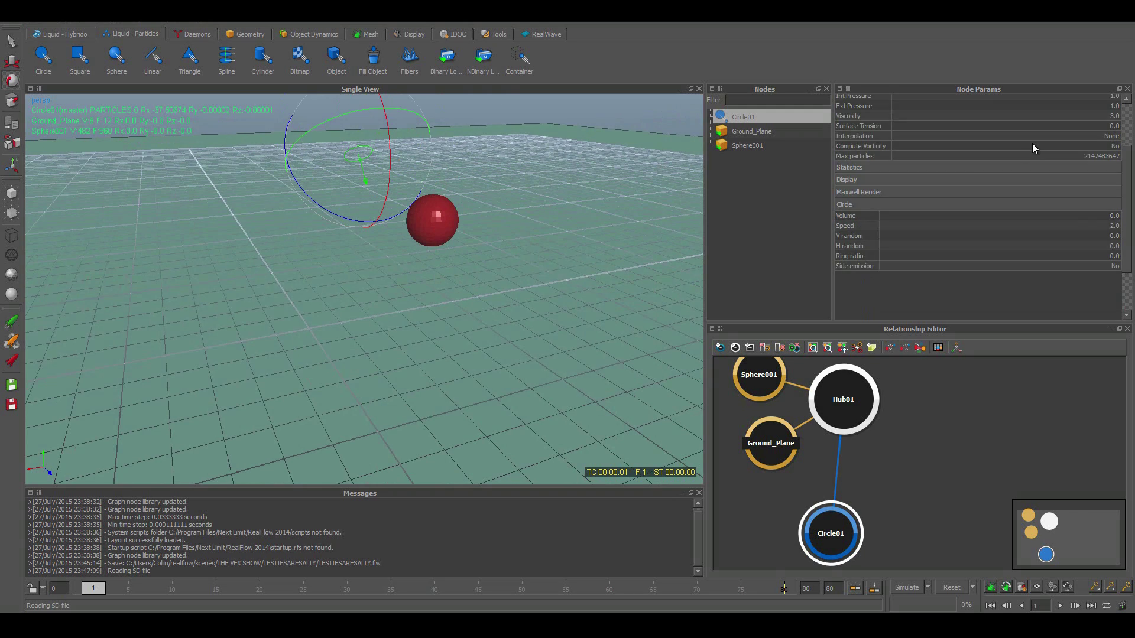
Step: Add a Gravity daemon to the scene and reselect the Circle emitter
scroll(1033, 145, "down", 1)
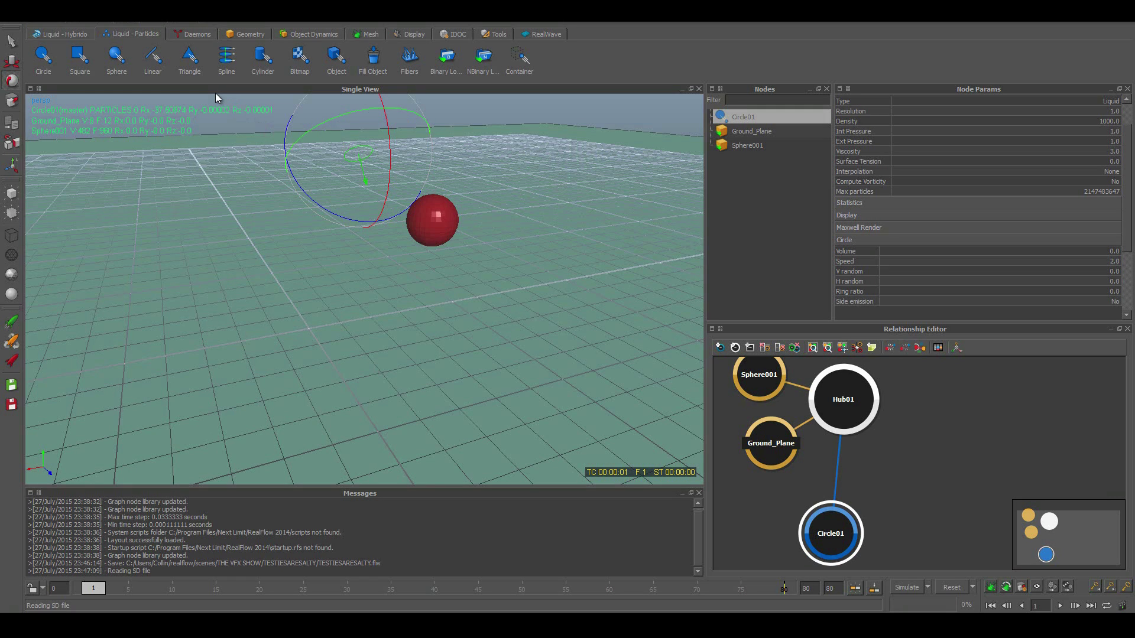
left_click(187, 35)
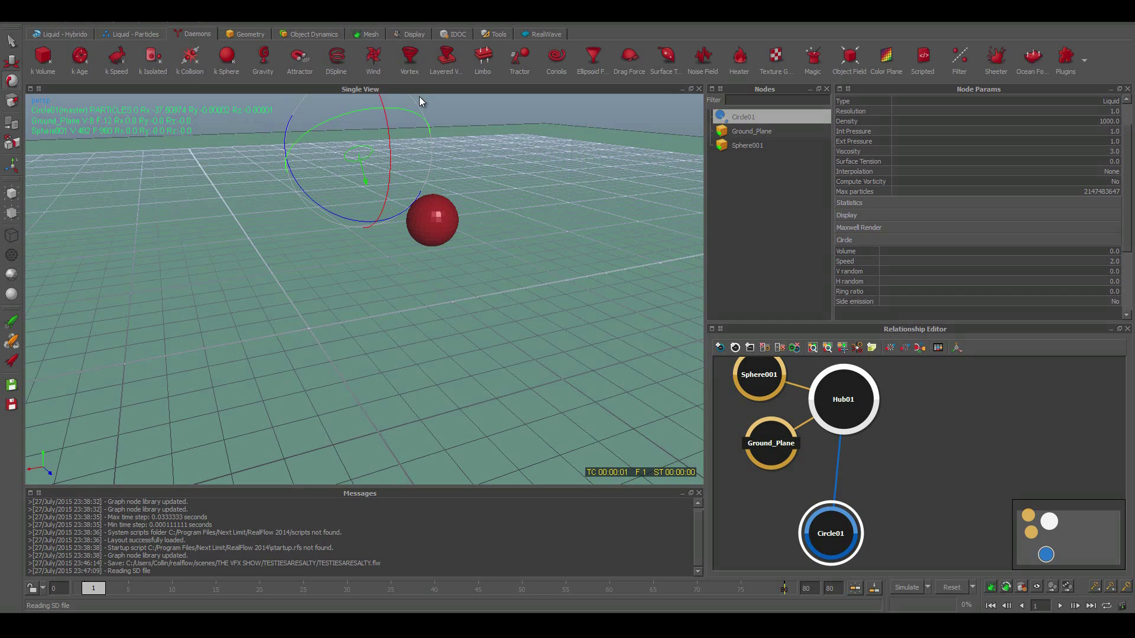
left_click(265, 60)
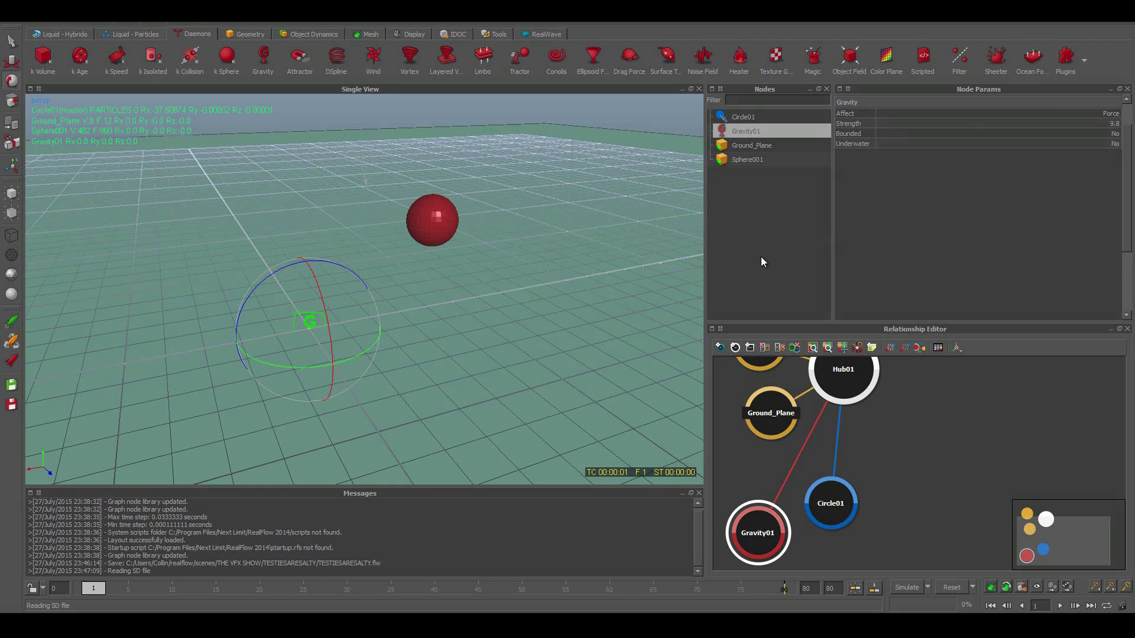
left_click(131, 34)
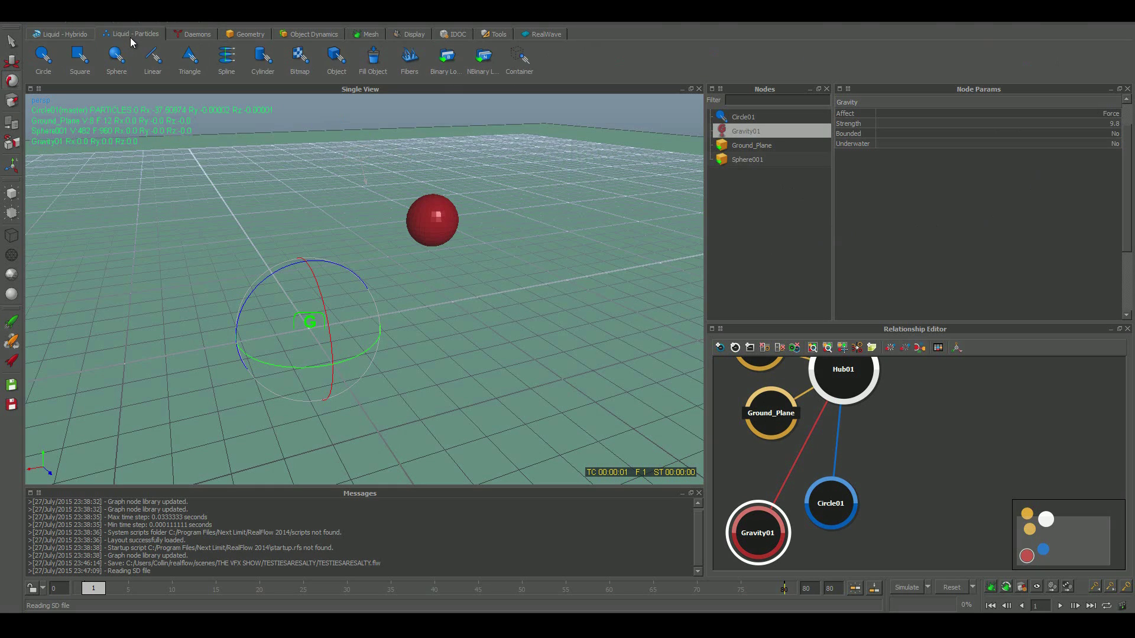
left_click(744, 118)
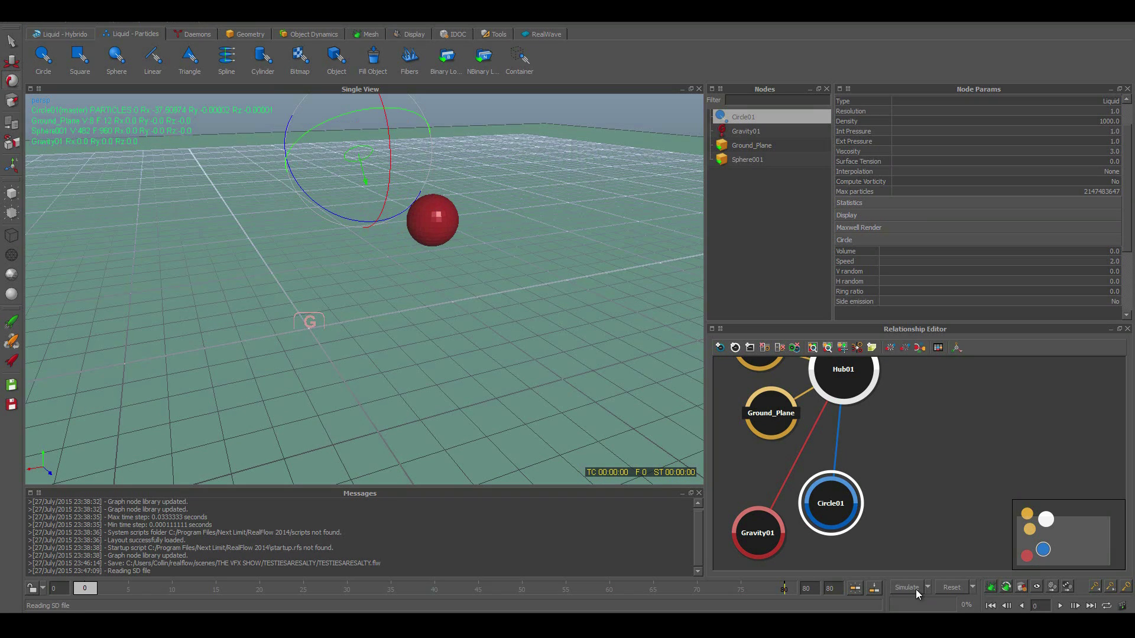
Step: Keyframe the Circle emitter's position at frame 0, move it along the X axis at frame 80, and keyframe it there
left_click(12, 61)
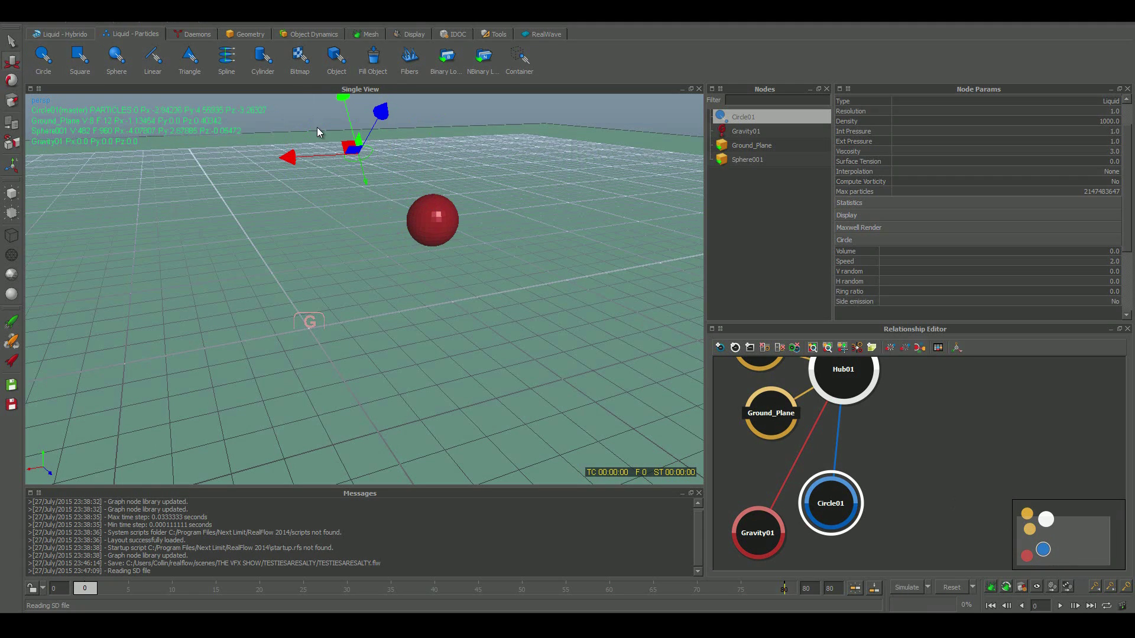
left_click(1127, 589)
left_click(1094, 540)
left_click_drag(89, 588, 785, 588)
left_click_drag(247, 164, 133, 161)
left_click(1125, 587)
left_click(1076, 545)
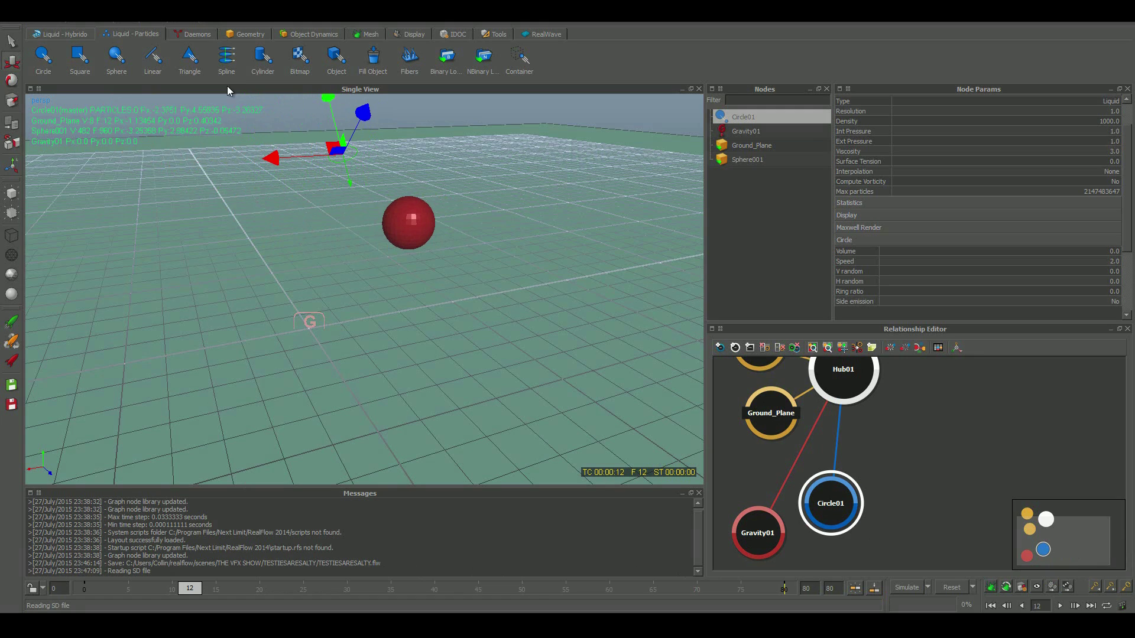
Step: Examine the Circle emitter's X position animation in the Curve Editor, and close the editor
left_click(50, 22)
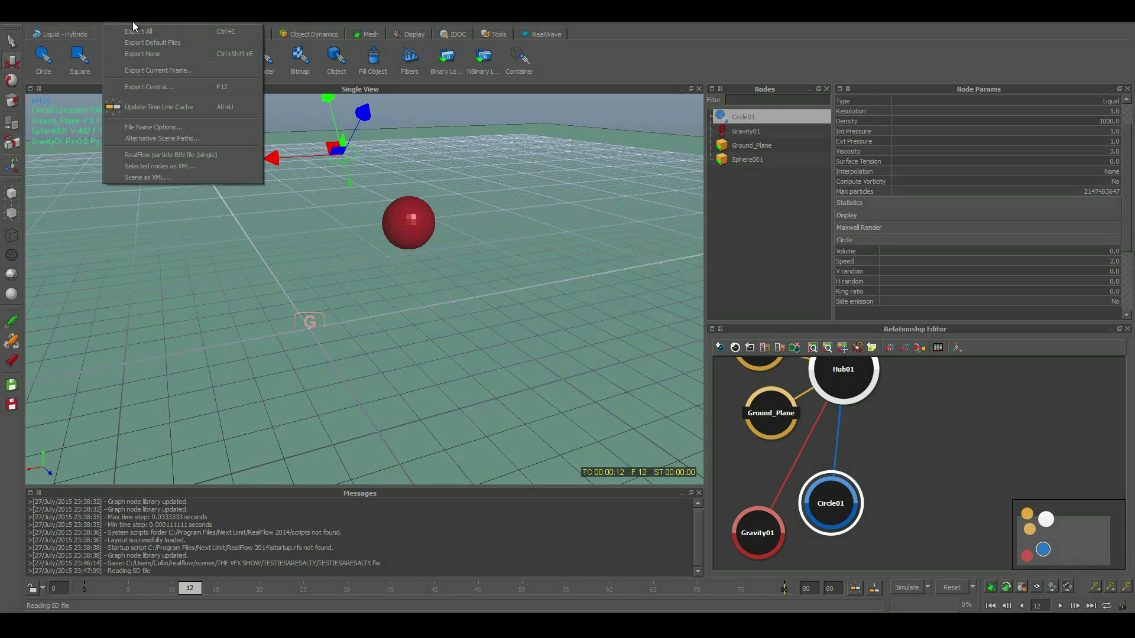
mouse_move(171, 22)
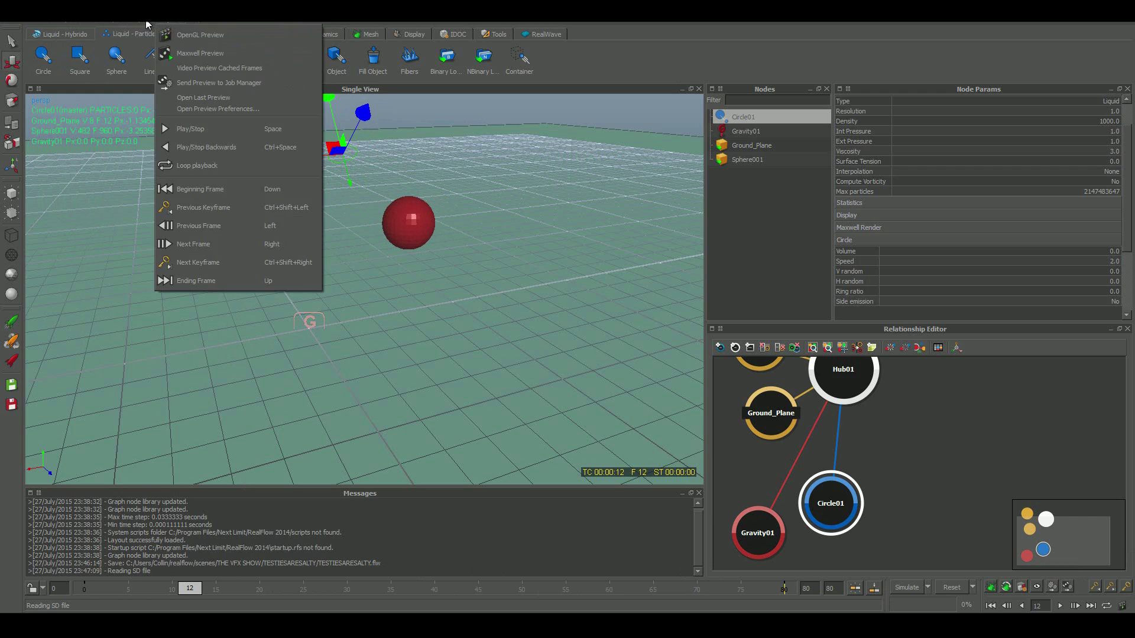
mouse_move(22, 24)
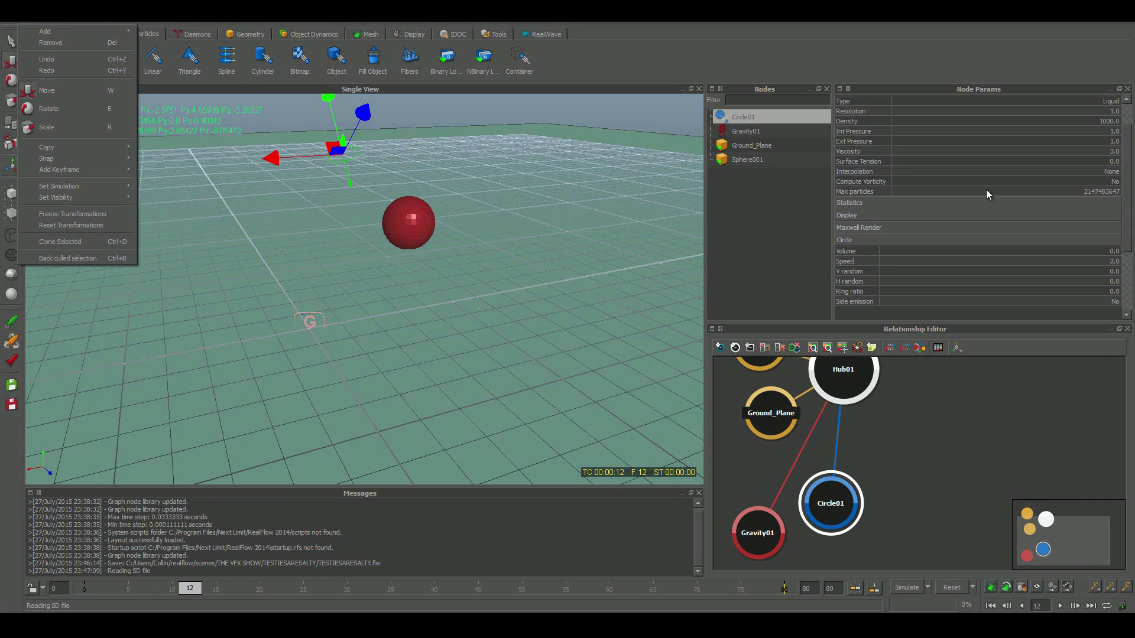
right_click(743, 119)
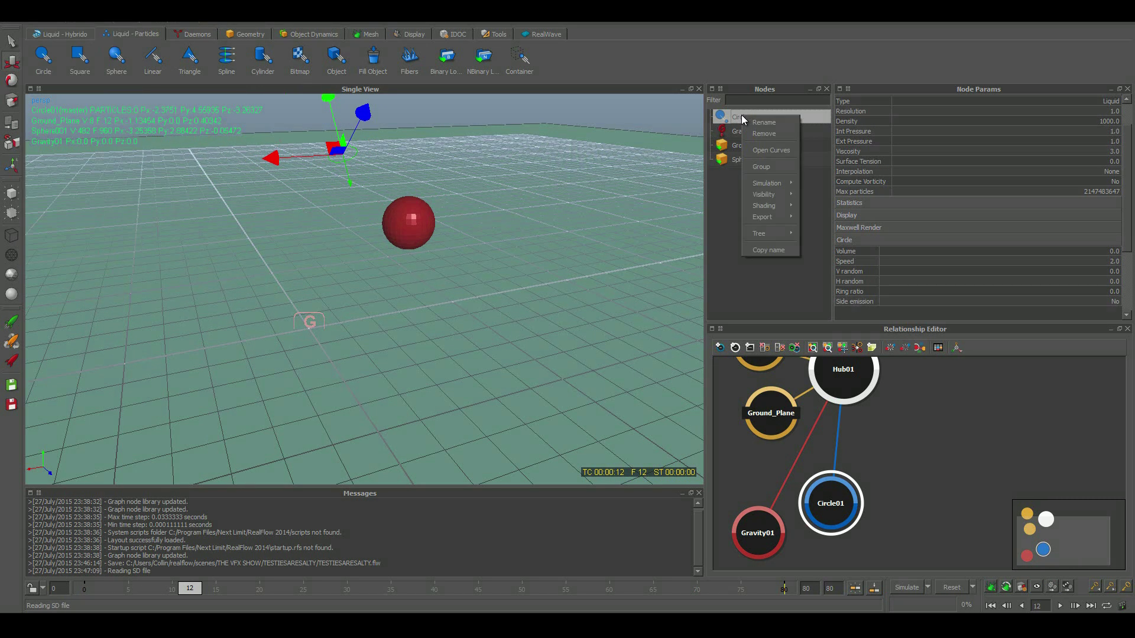
left_click(772, 151)
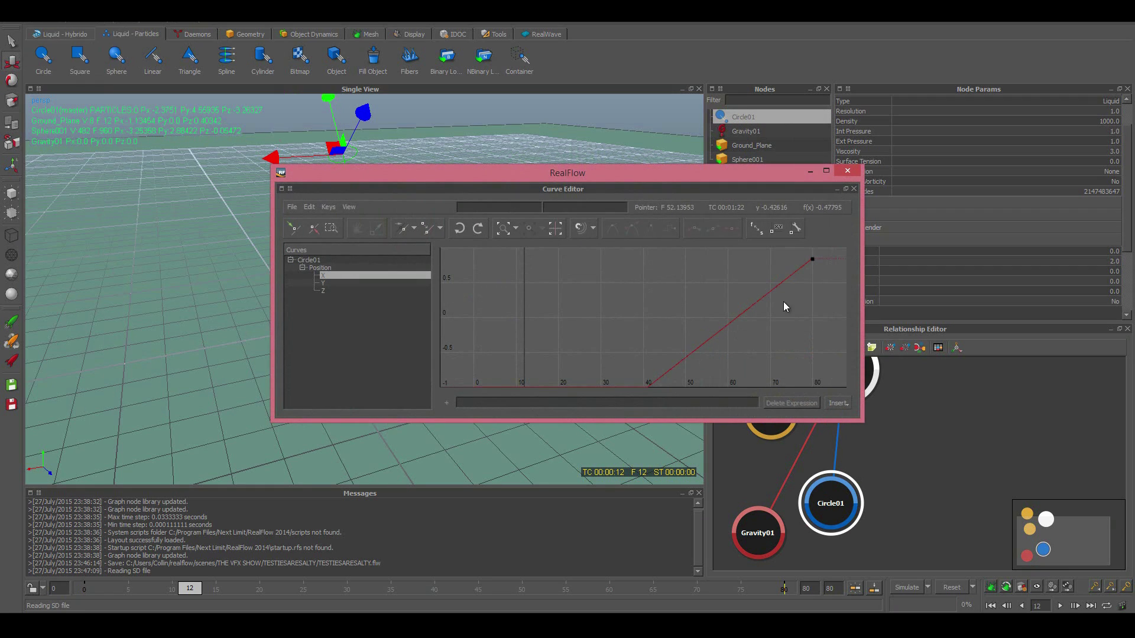
left_click(846, 172)
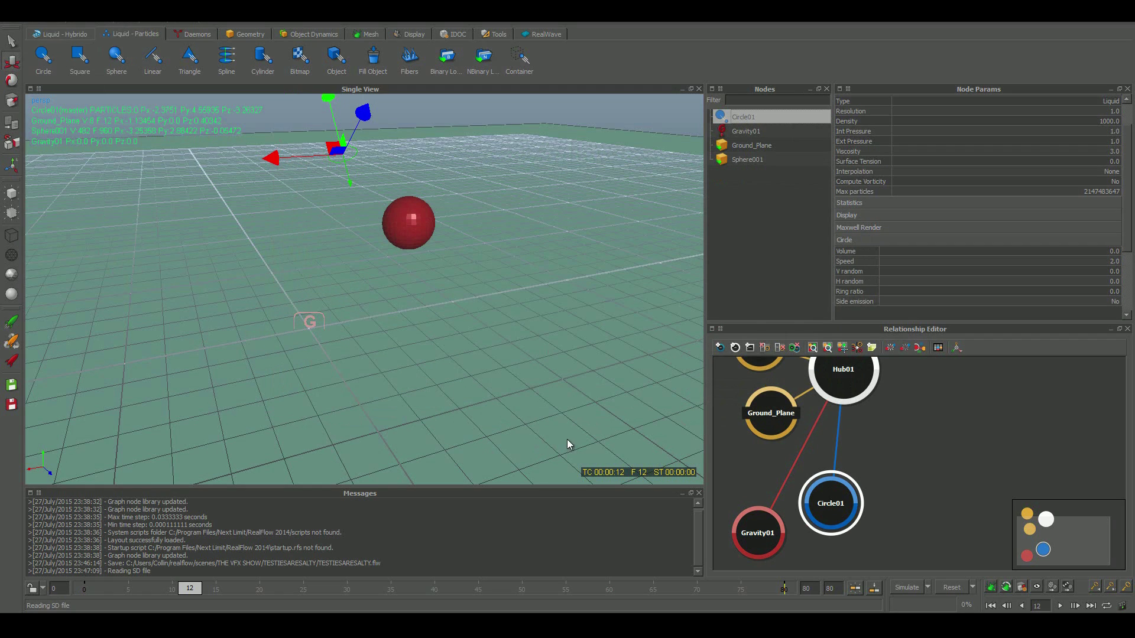
Step: Run a test simulation from frame 0, view the liquid from several angles, stop it, and scrub back near the start
left_click(85, 588)
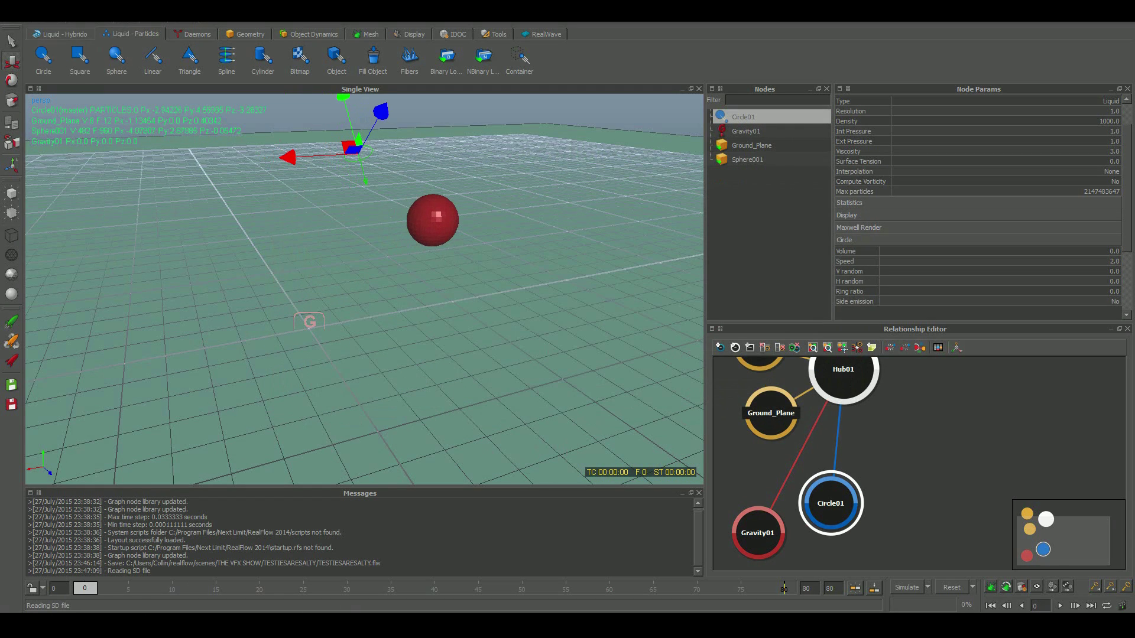
left_click(902, 586)
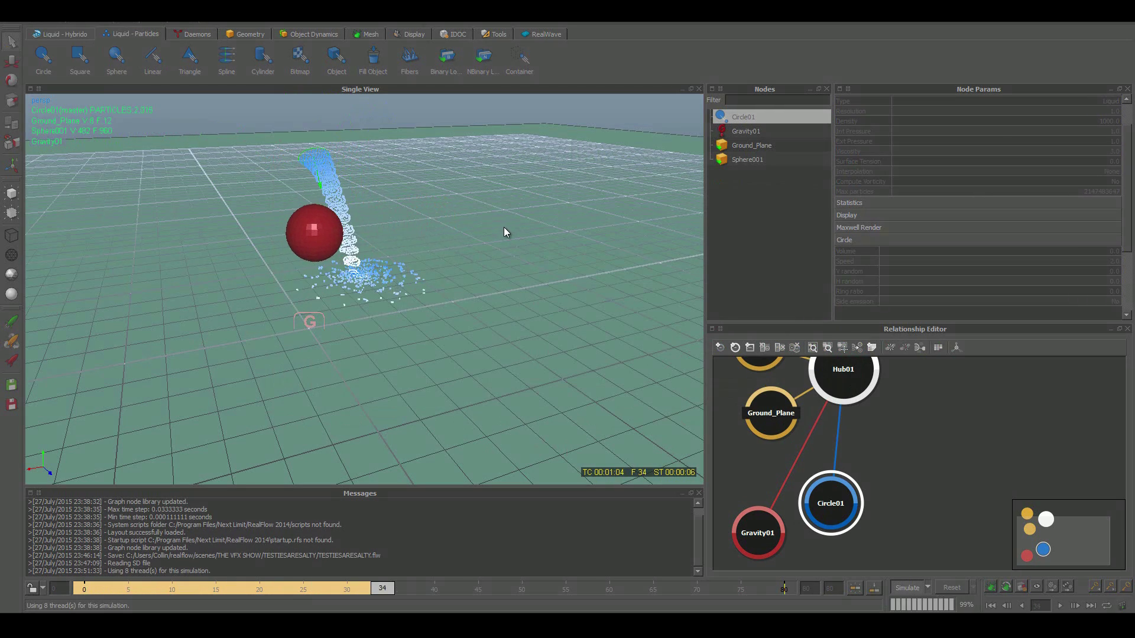
left_click_drag(503, 227, 424, 223, "alt")
left_click_drag(498, 230, 642, 230, "alt")
left_click_drag(493, 243, 384, 253, "alt")
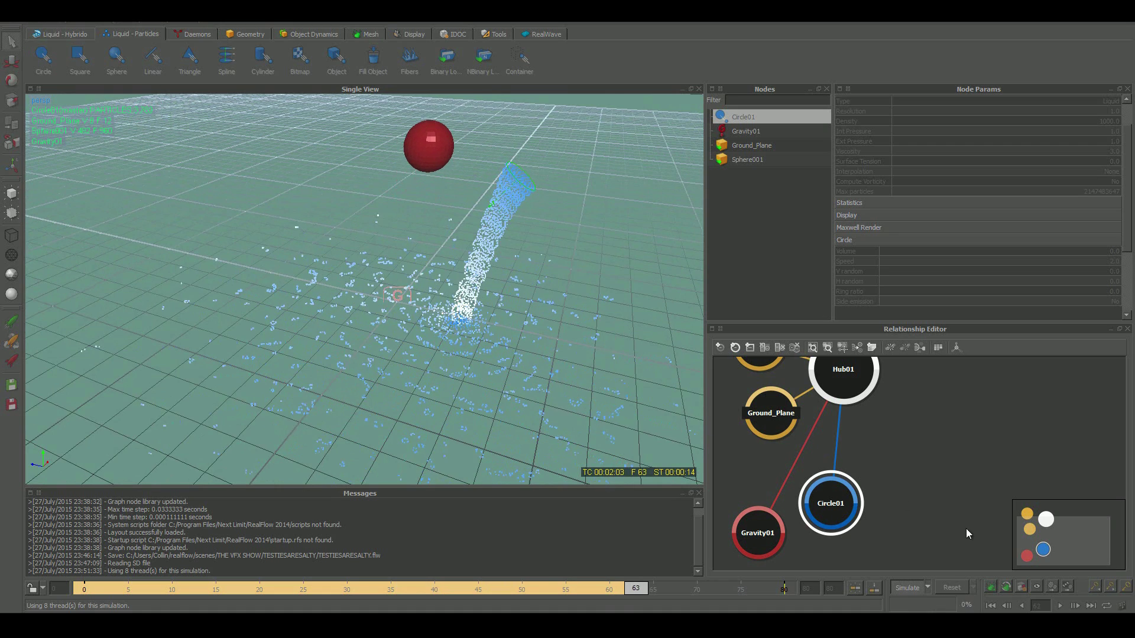
left_click(906, 587)
left_click_drag(555, 589, 106, 534)
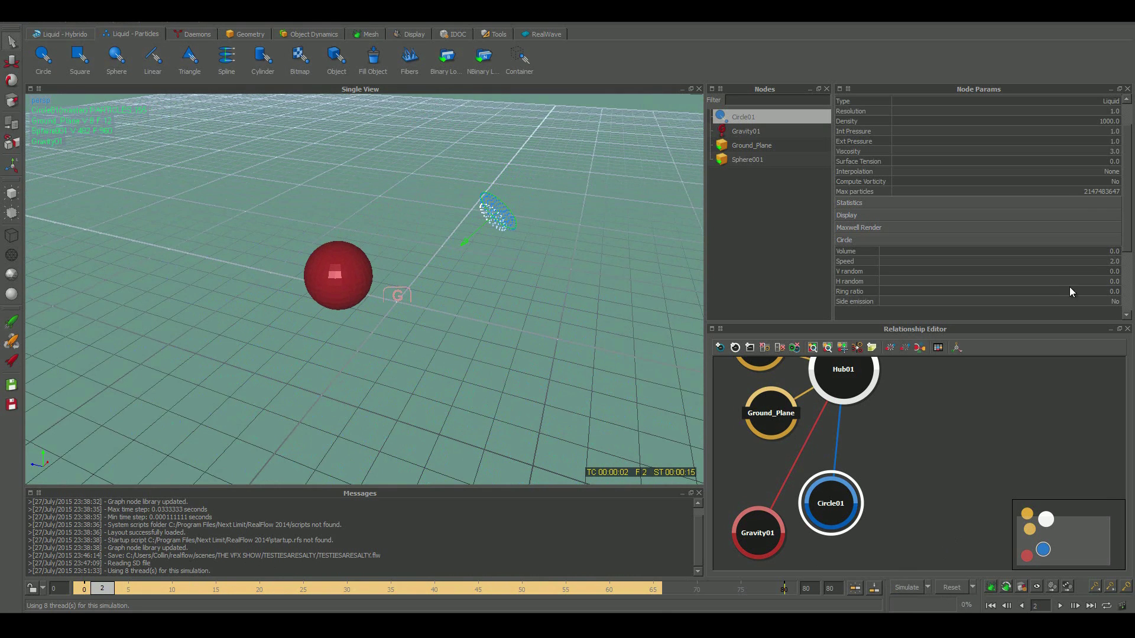
Step: Set the Circle emitter's Speed to 15 and rerun the simulation from frame 0, overwriting the cached frames, and stop it partway
double_click(1114, 262)
key("Return")
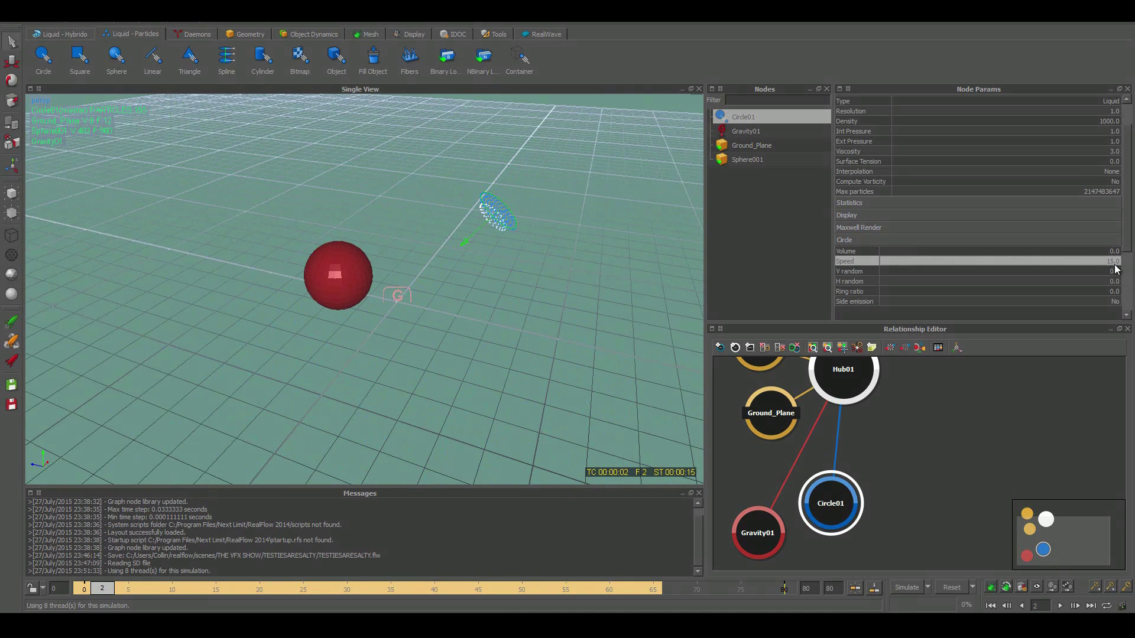
left_click(900, 590)
left_click(538, 317)
left_click_drag(100, 593, 85, 590)
left_click(894, 588)
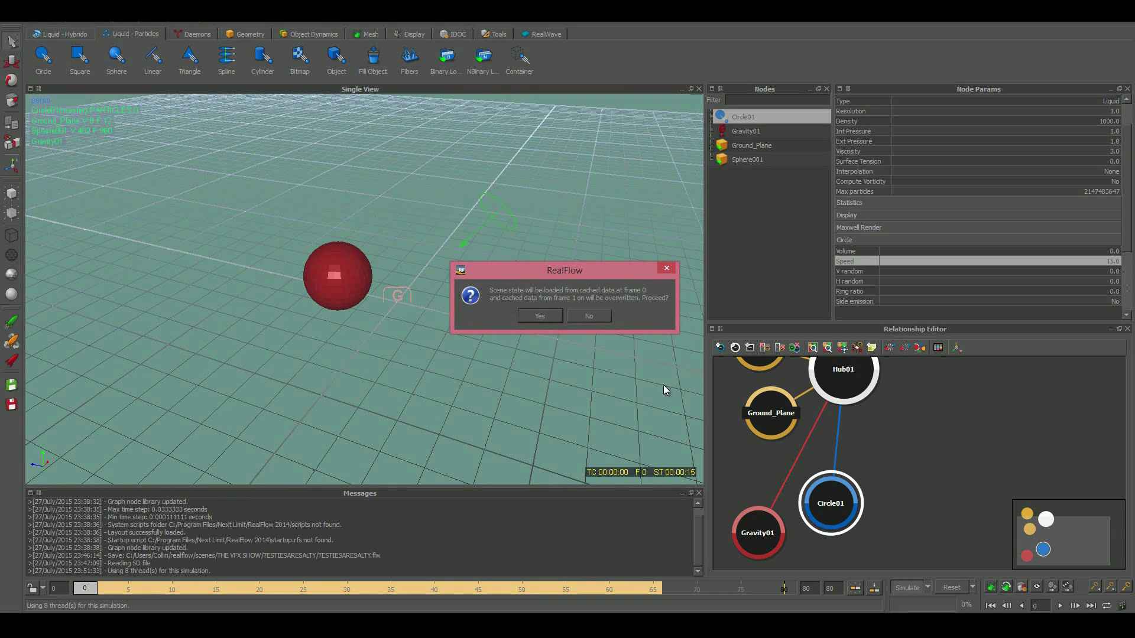
left_click(540, 317)
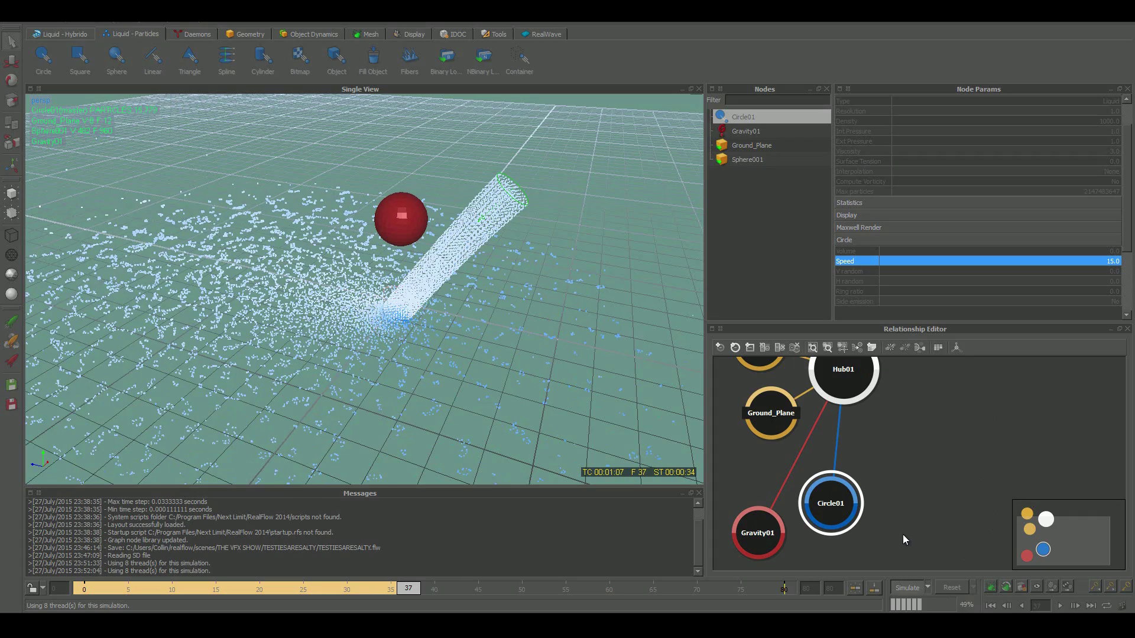
left_click(909, 587)
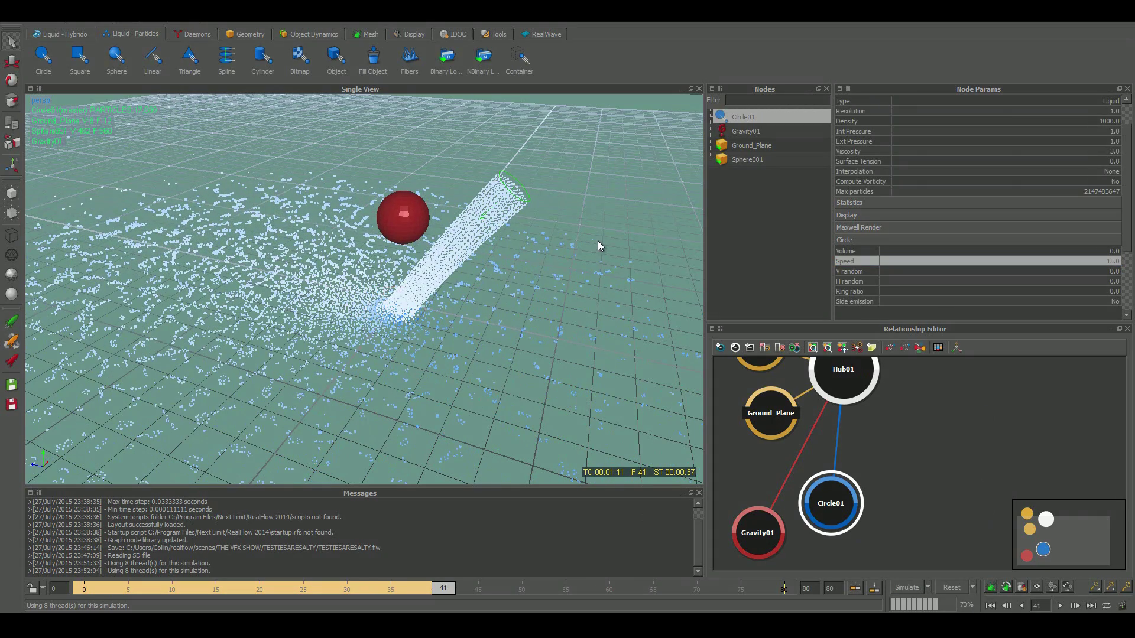
Step: Inspect the particle stream up close and set the Circle emitter's V random and H random to 5
left_click_drag(599, 238, 543, 210, "alt")
right_click_drag(543, 210, 666, 197, "alt")
middle_click_drag(665, 196, 534, 241, "alt")
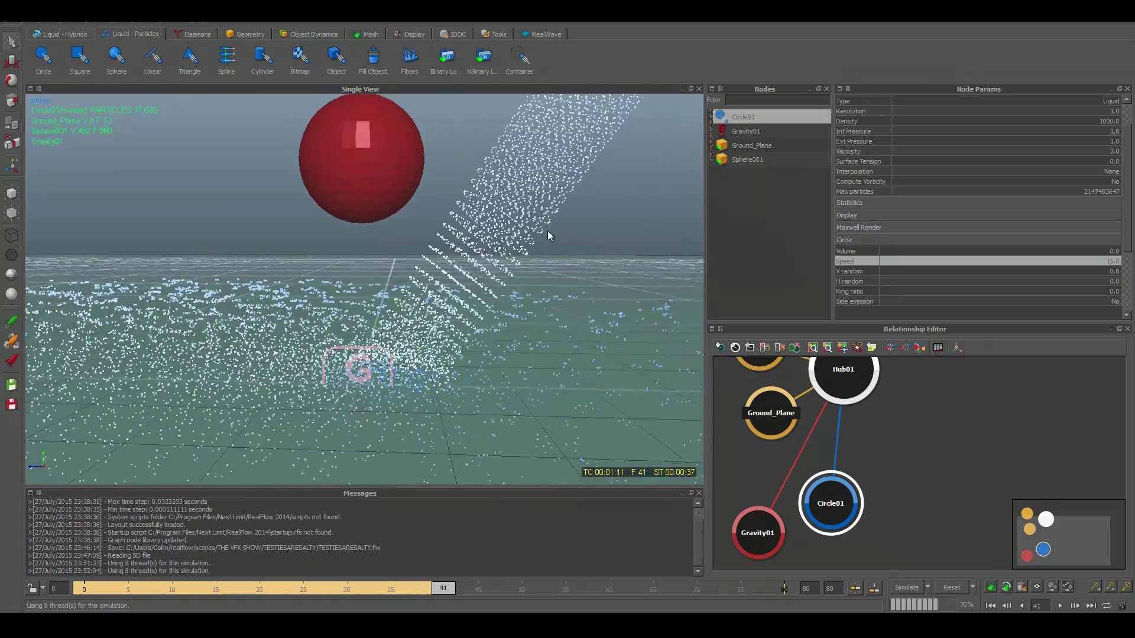
left_click_drag(535, 241, 572, 253, "alt")
right_click_drag(572, 253, 573, 211, "alt")
scroll(458, 221, "up", 5)
left_click_drag(459, 217, 533, 187, "alt")
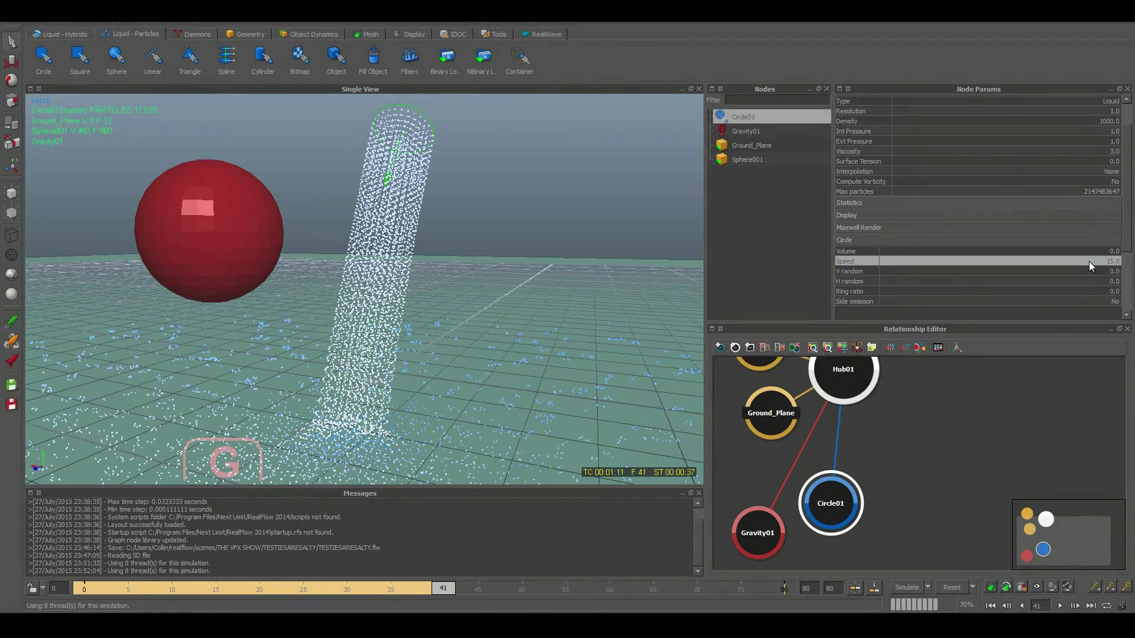
left_click(1111, 271)
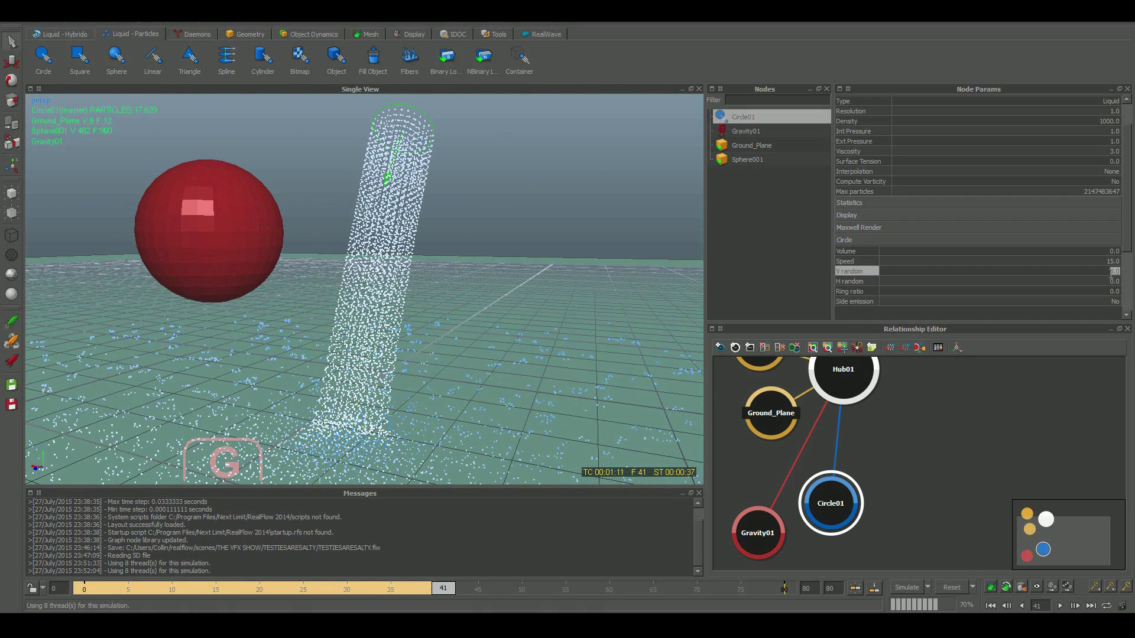
type("5")
key("Tab")
type("5")
key("Return")
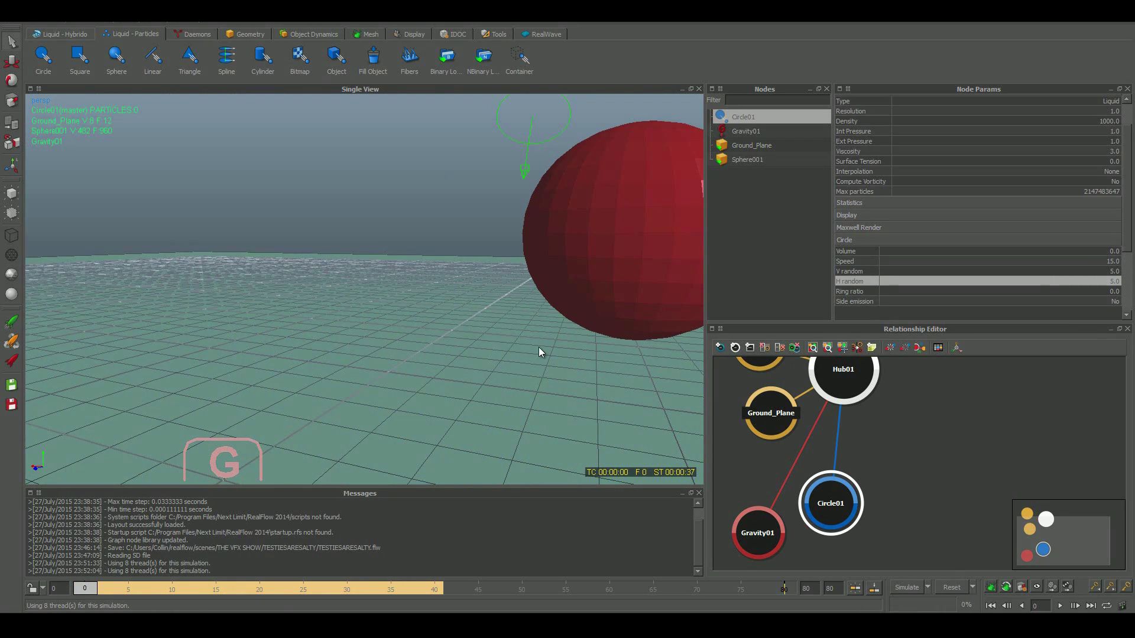
Step: Simulate again from frame 0 over the cached data and view the randomized liquid stream from several angles
left_click_drag(538, 347, 517, 221, "alt")
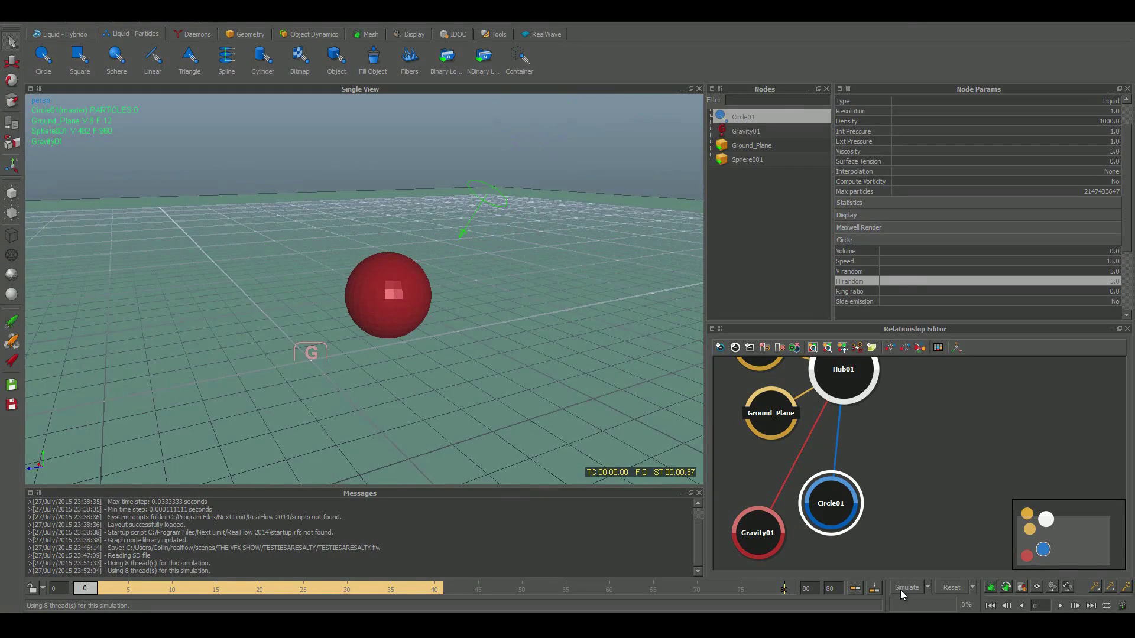
left_click(907, 587)
left_click(538, 313)
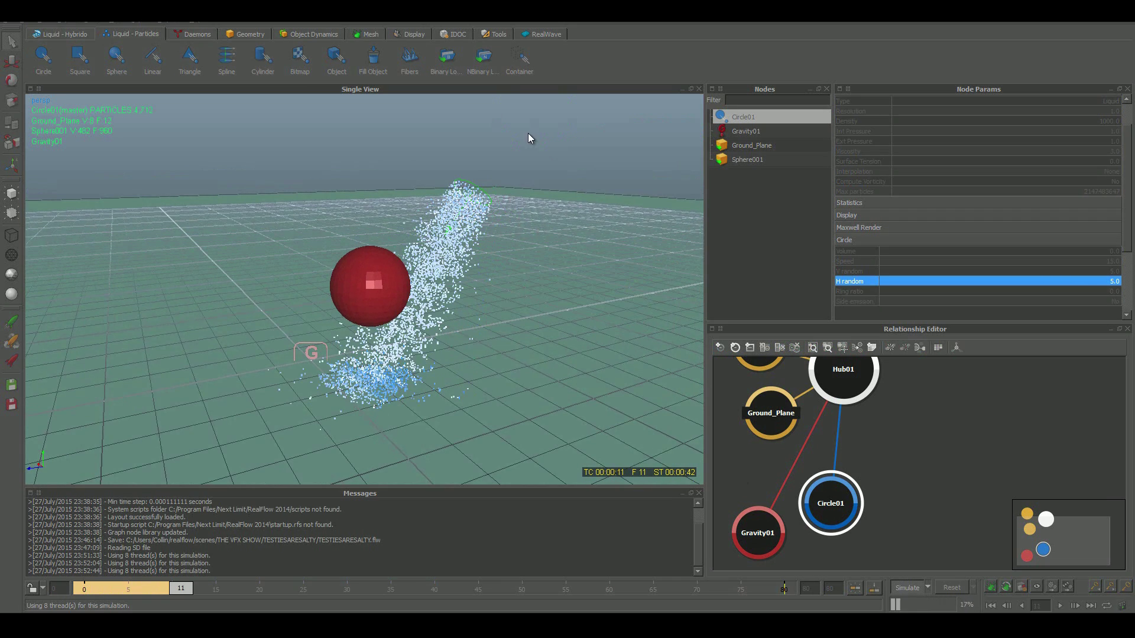
left_click_drag(527, 149, 548, 208, "alt")
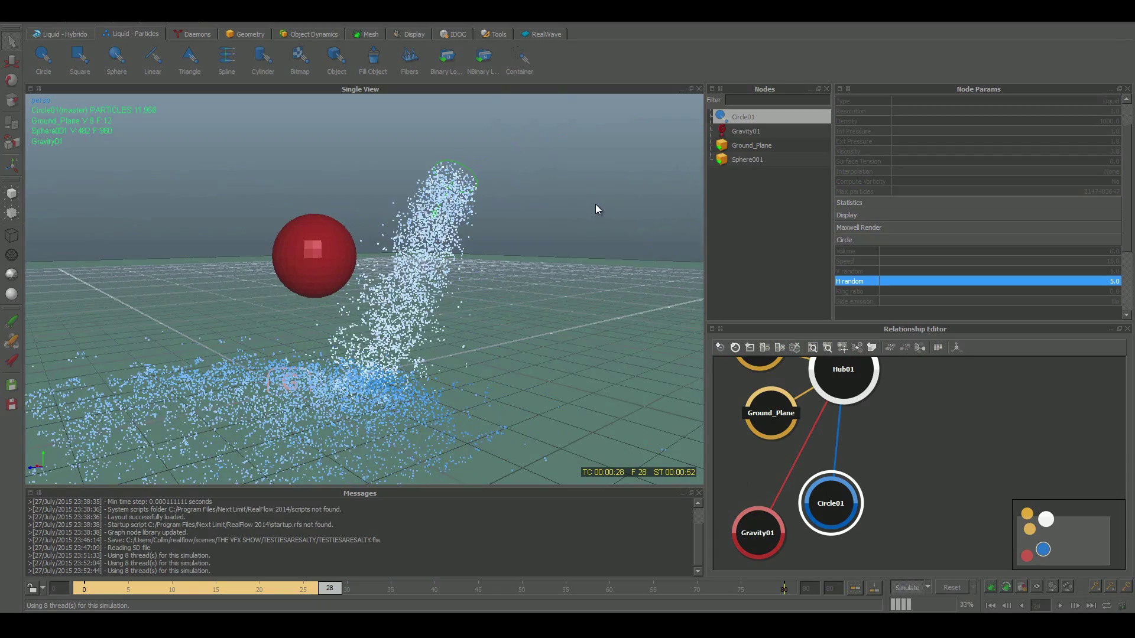
left_click_drag(596, 209, 406, 297, "alt")
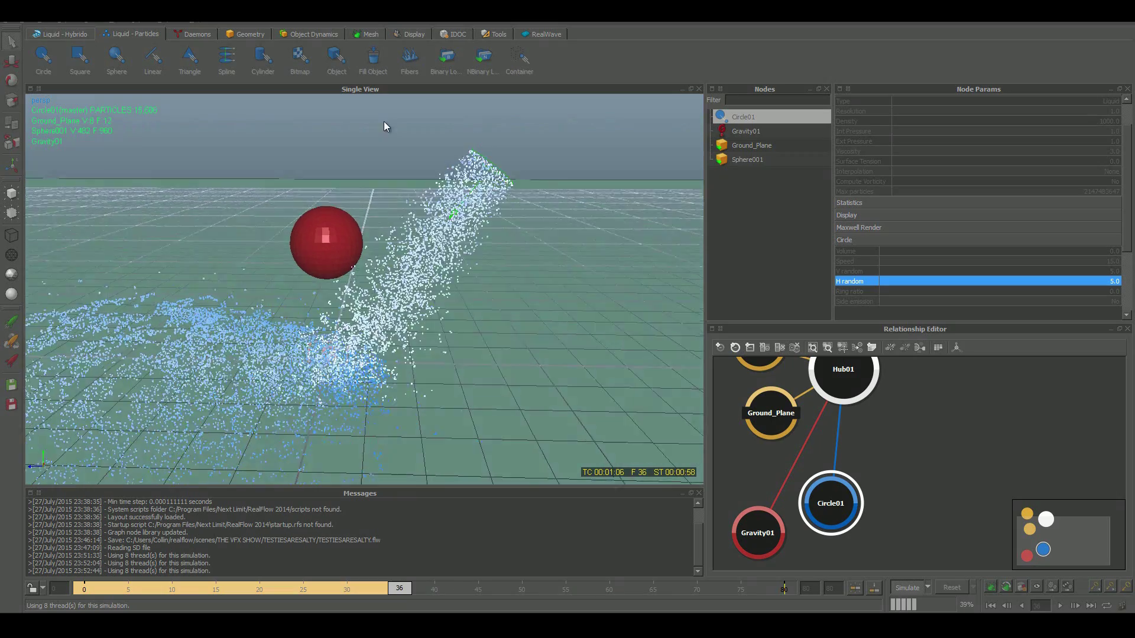
Step: Orbit around the liquid as it finishes simulating, play the cached result from frame 0, and scrub back to frame 19
left_click_drag(388, 116, 473, 168, "alt")
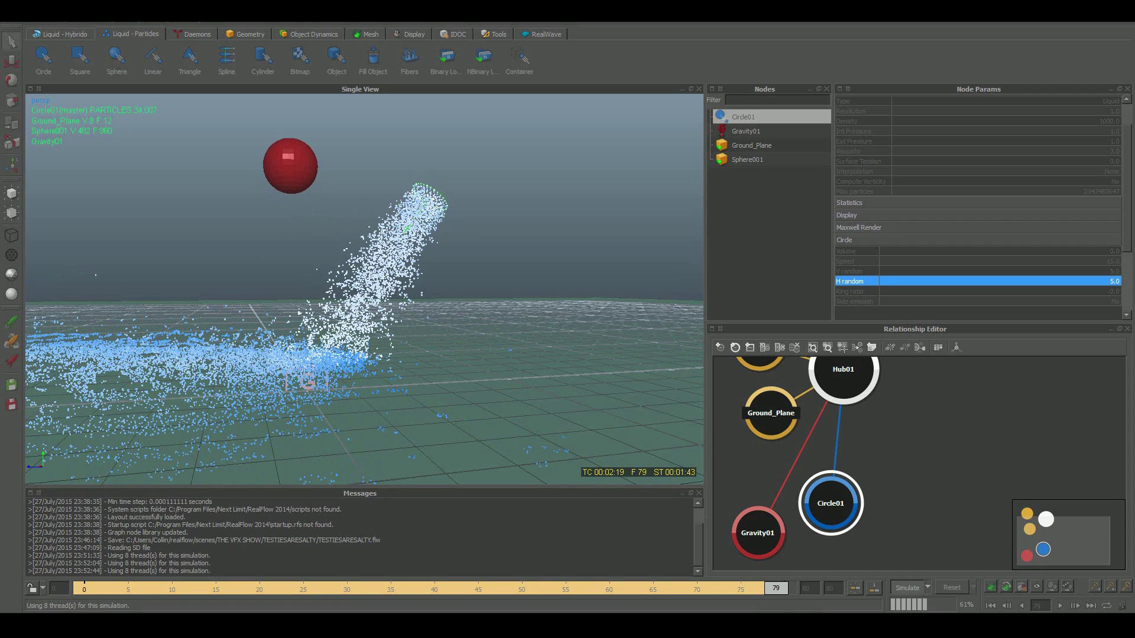
left_click_drag(783, 591, 172, 588)
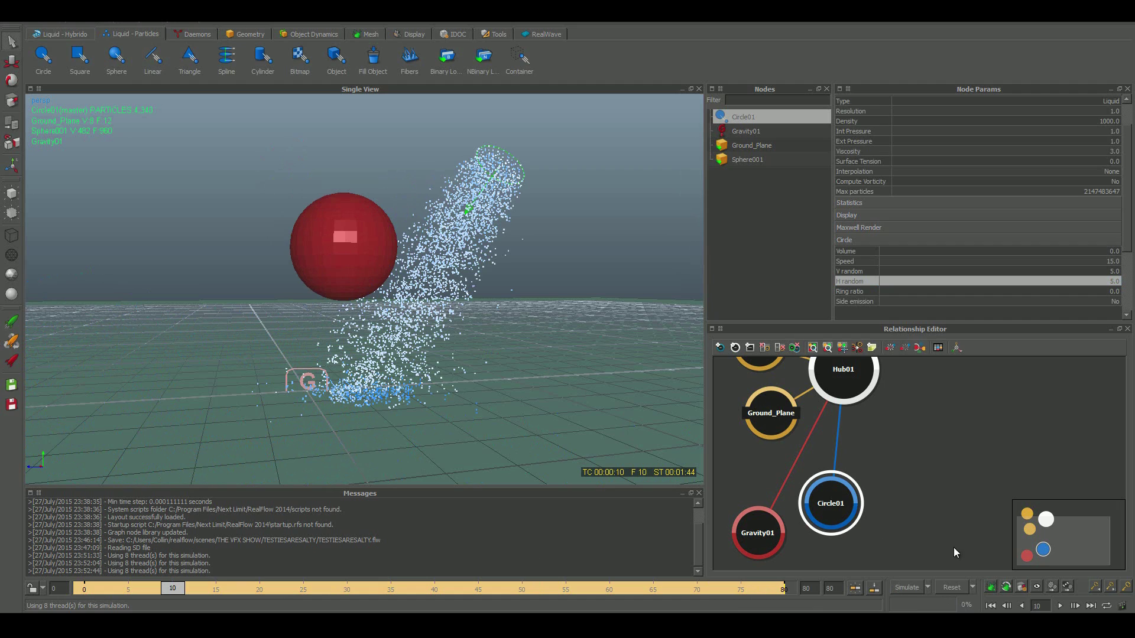
left_click(80, 589)
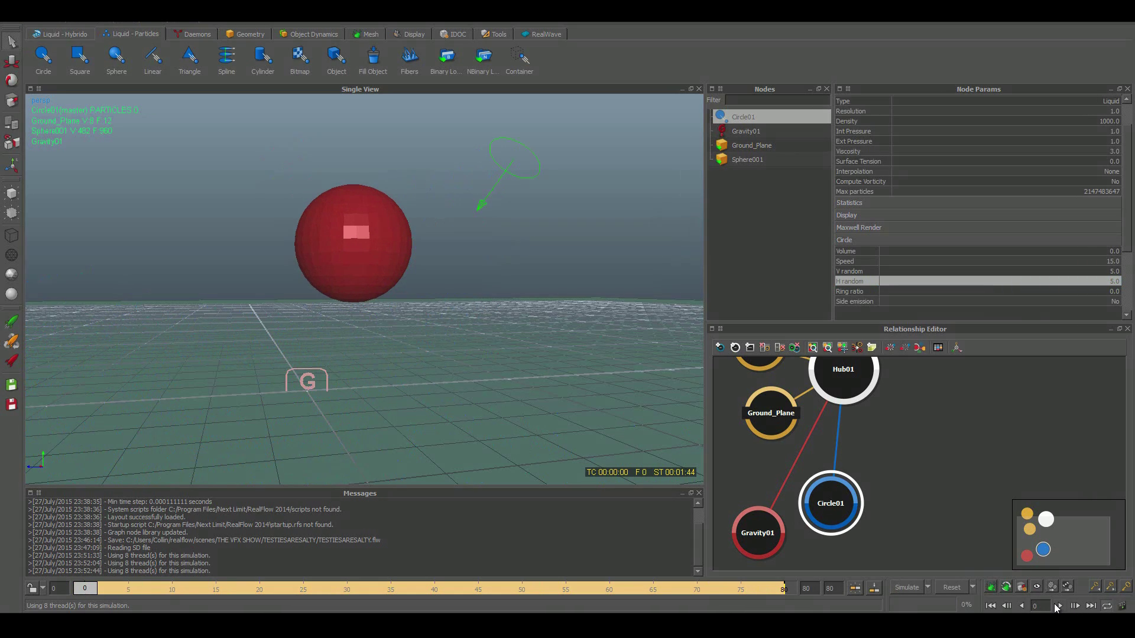
left_click(1056, 606)
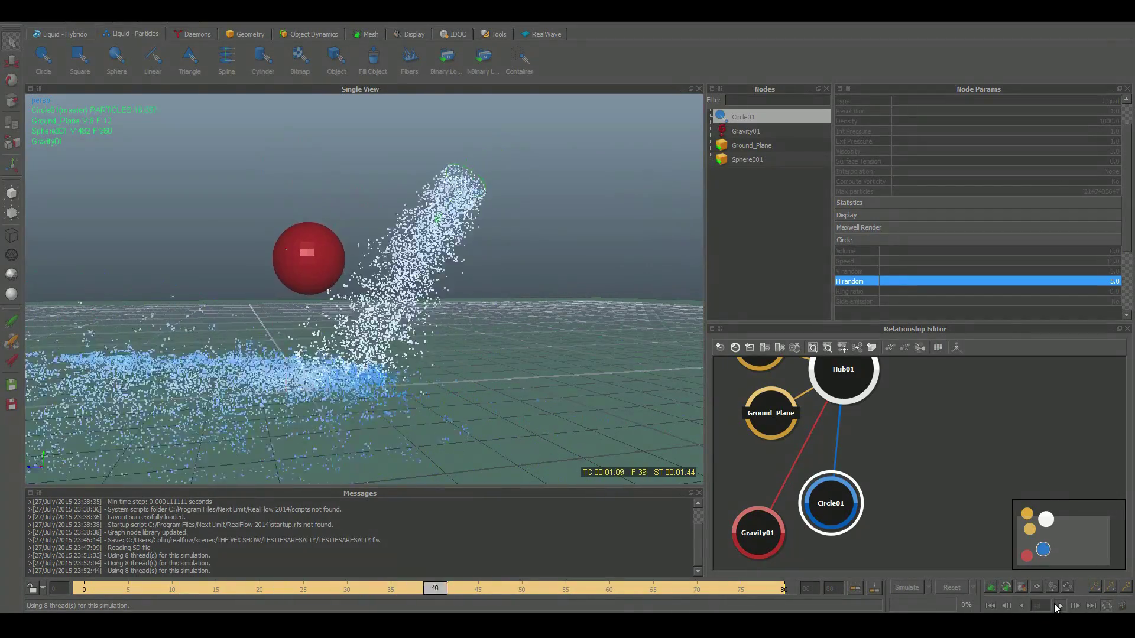
left_click(1056, 605)
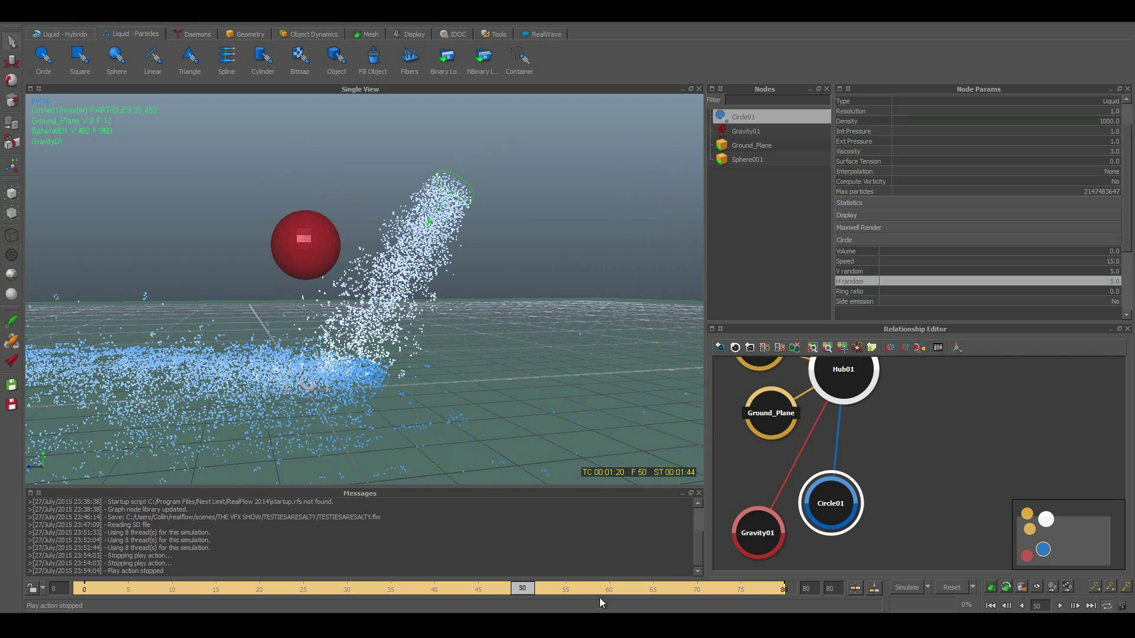
left_click_drag(522, 590, 256, 562)
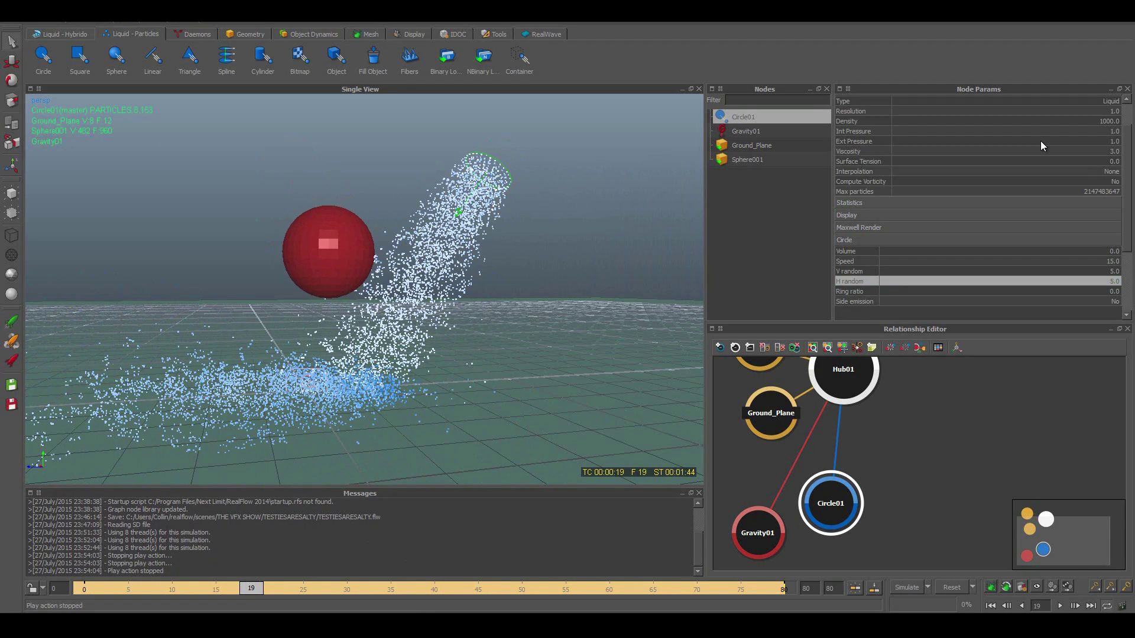
Step: Open the Circle emitter's particle Resolution value and return the timeline to frame 0
scroll(1040, 140, "up", 1)
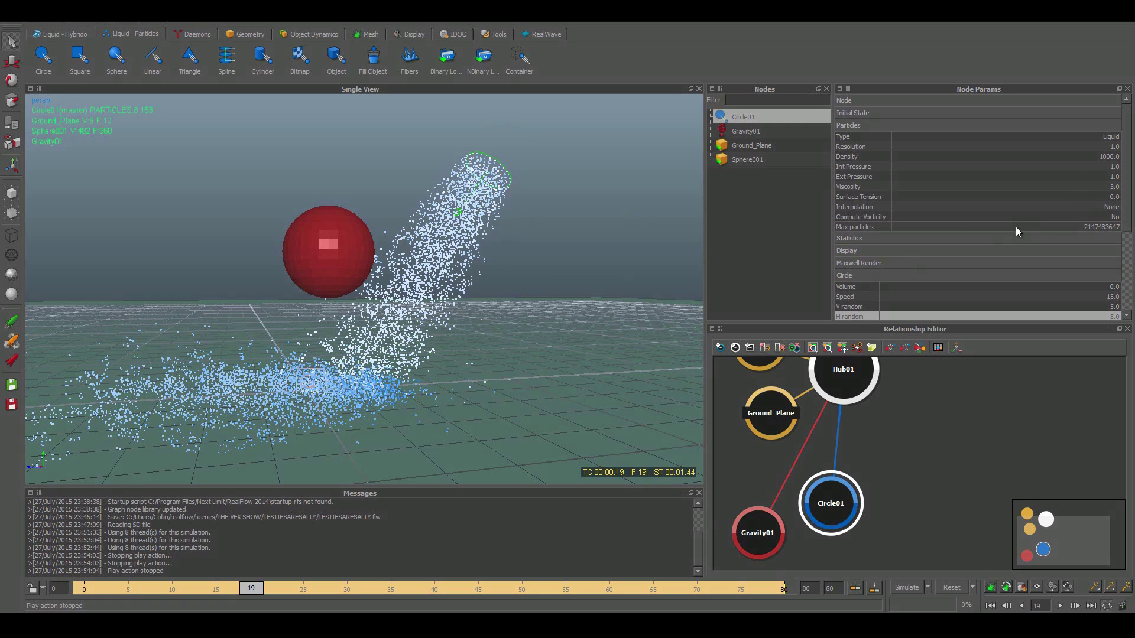
double_click(1114, 147)
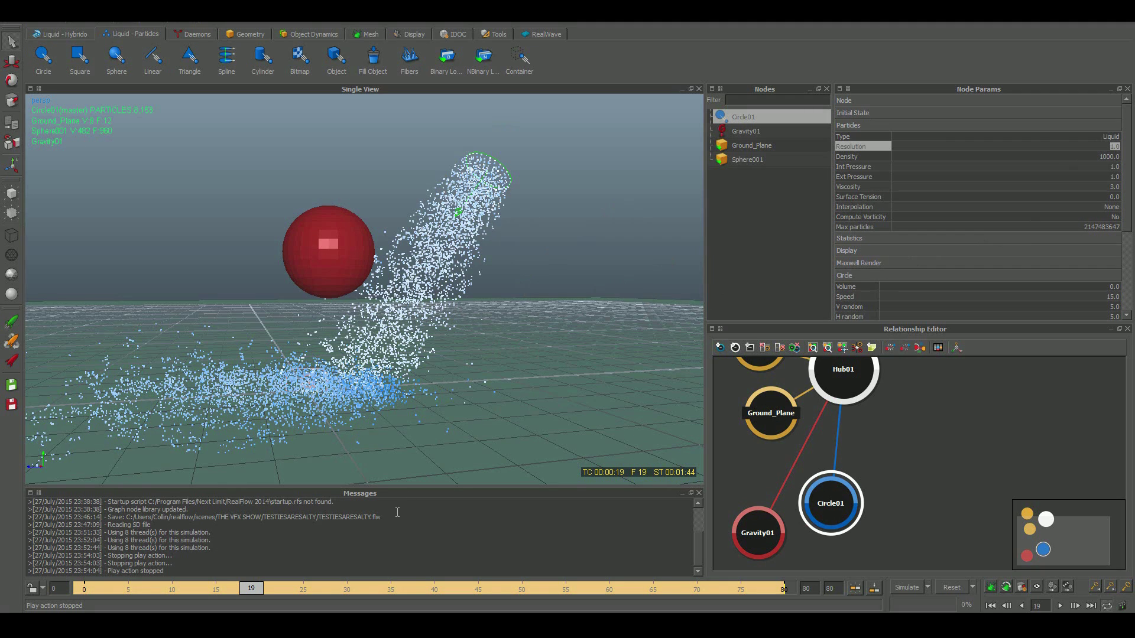
left_click_drag(258, 593, 111, 589)
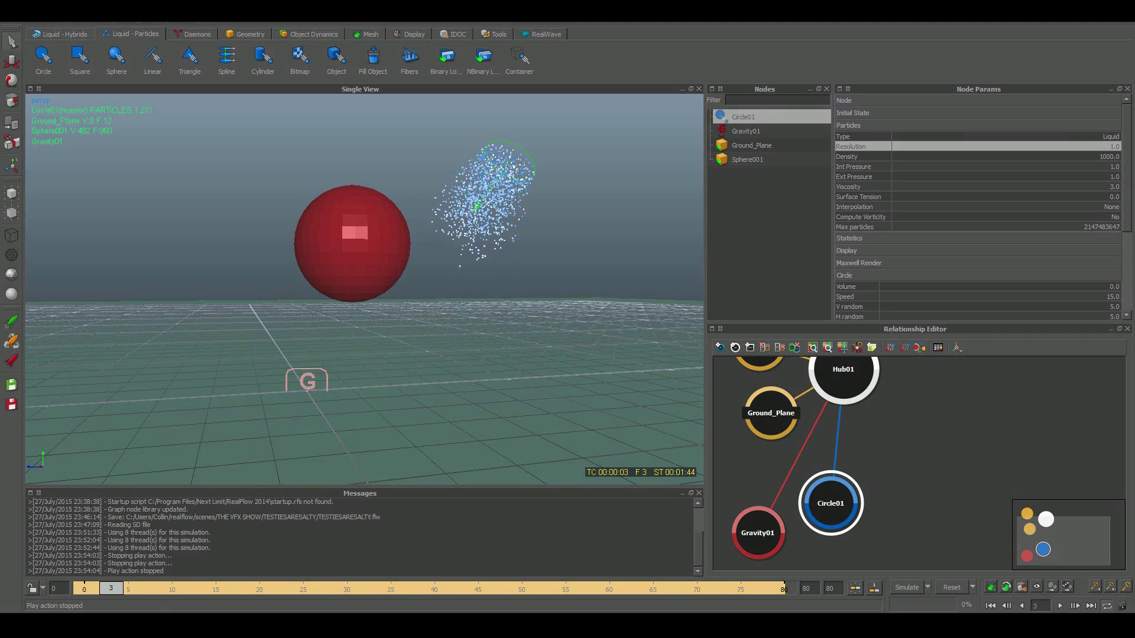
left_click(83, 589)
Step: Add a particle mesh to the scene and check that the Circle emitter is nested beneath it
left_click(373, 34)
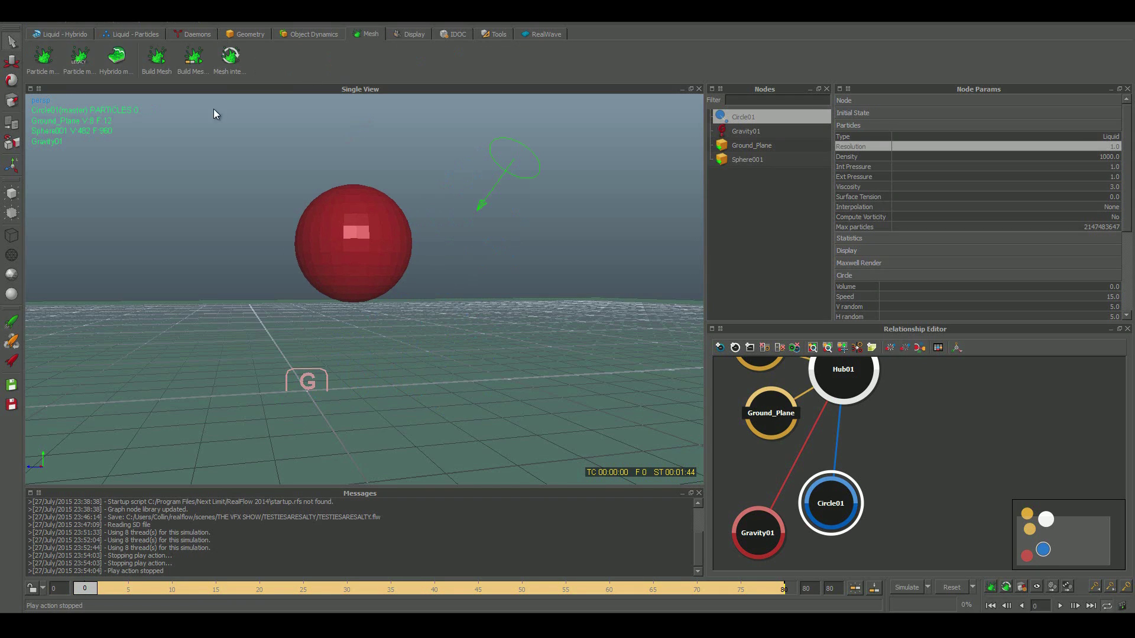
left_click(44, 59)
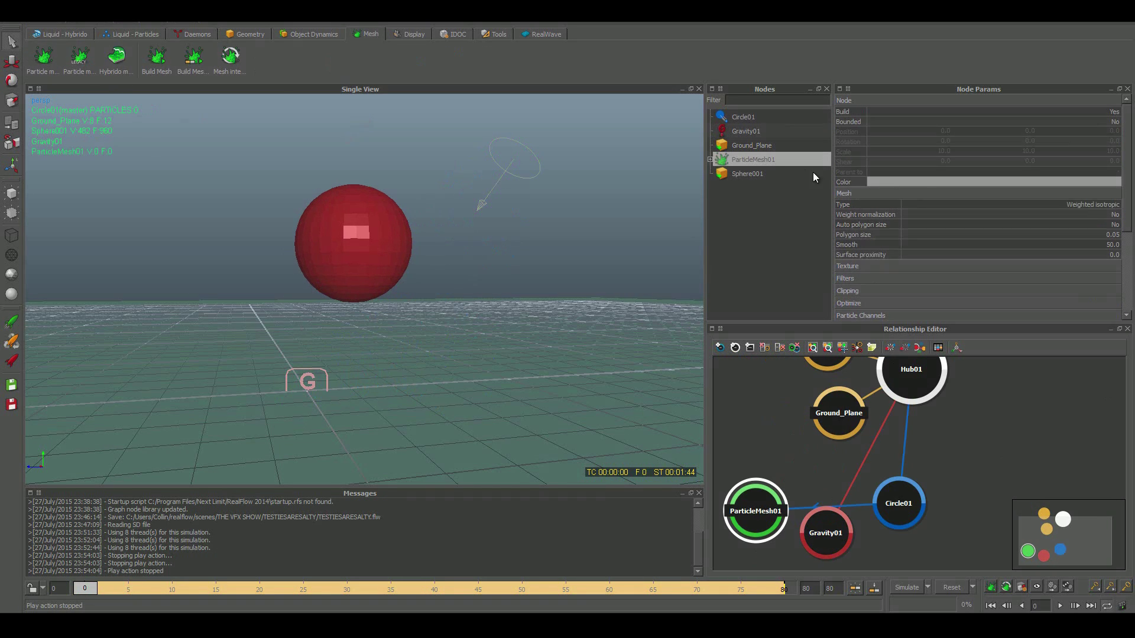
left_click(710, 160)
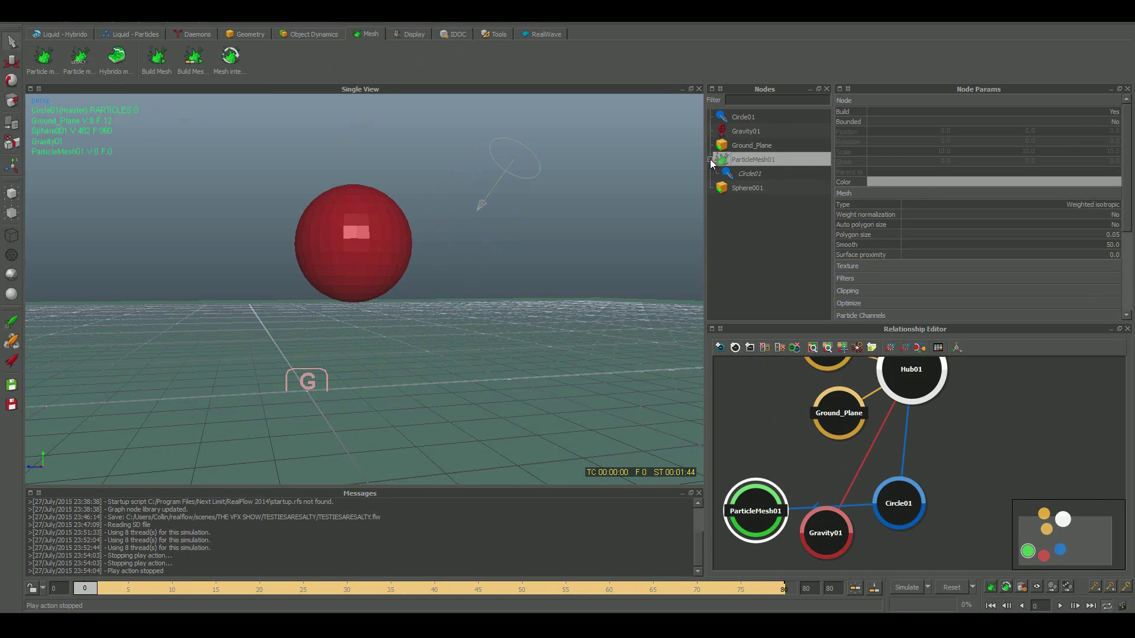
left_click(740, 172)
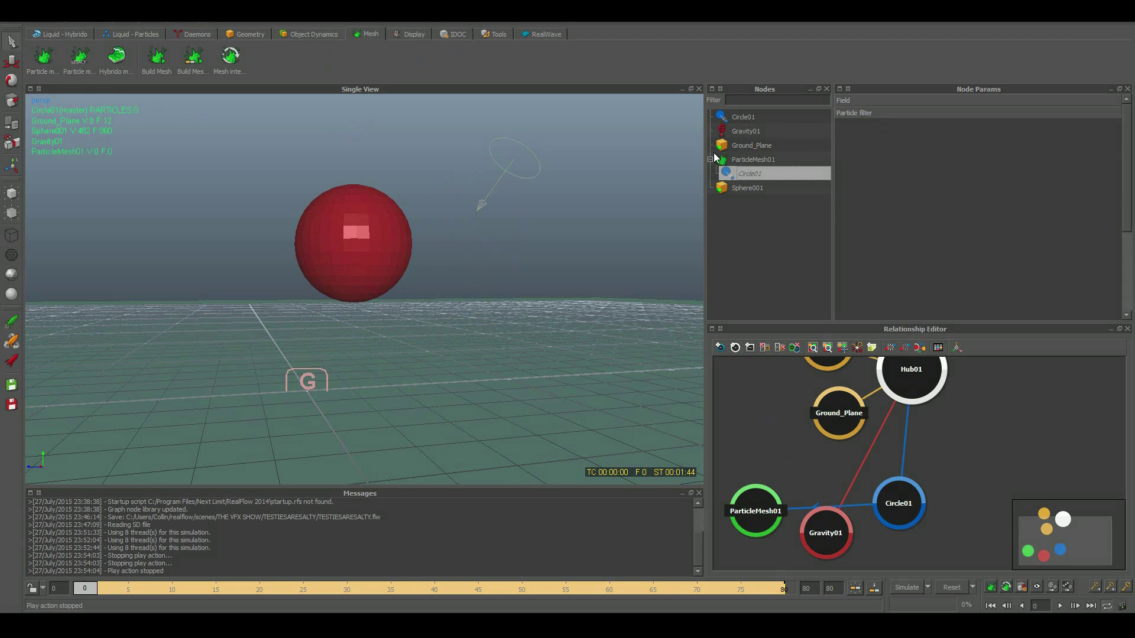
left_click(710, 159)
left_click(732, 164)
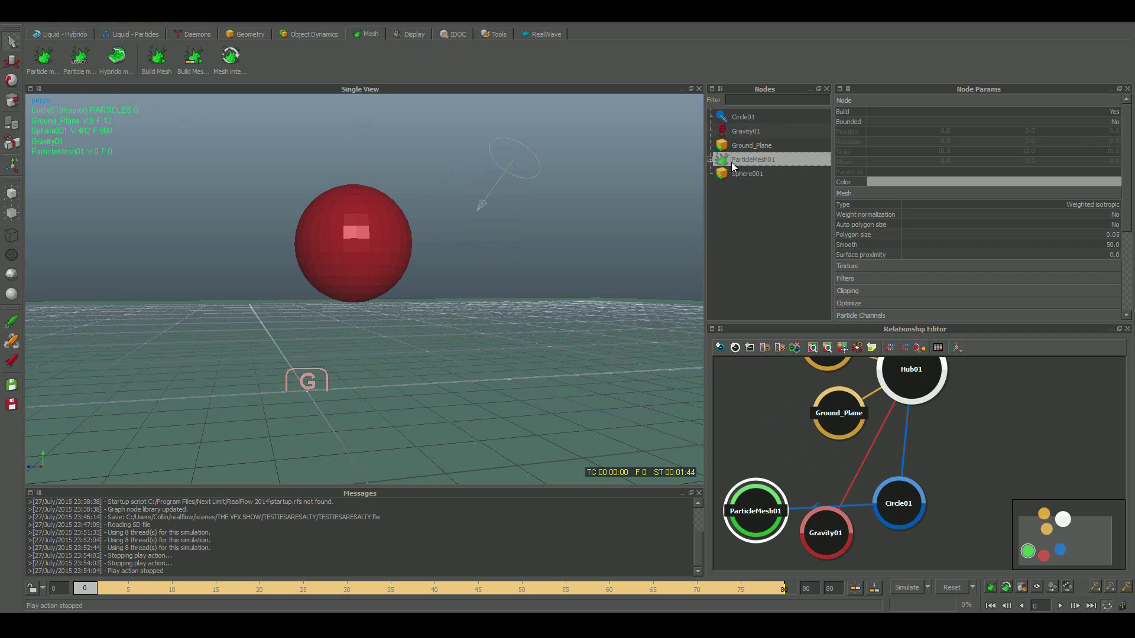
Step: Simulate from frame 0 to 80 with the particle mesh, overwriting the cached data, then rewind and deselect the mesh
left_click(908, 588)
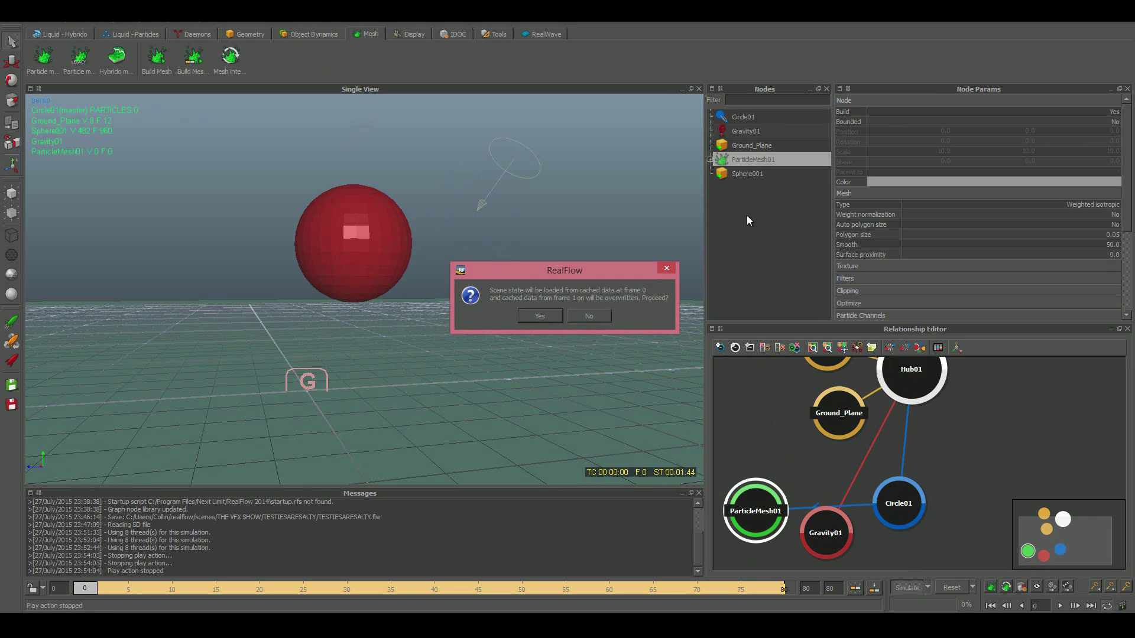
left_click(540, 316)
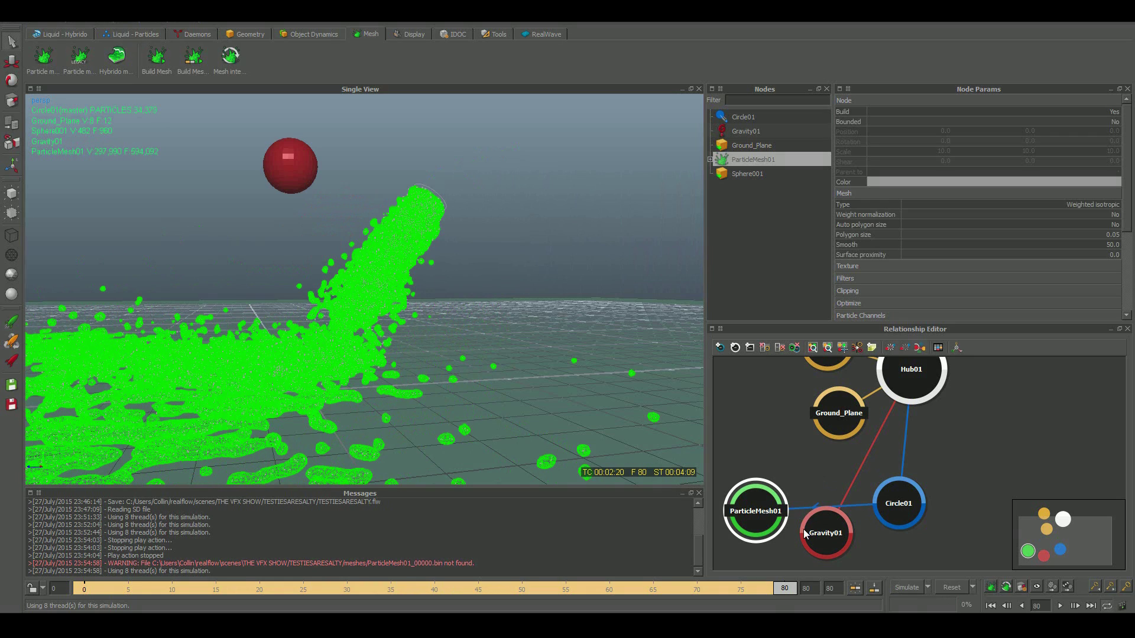
mouse_move(780, 591)
left_mouse_down()
mouse_move(242, 516)
mouse_move(83, 521)
left_mouse_up()
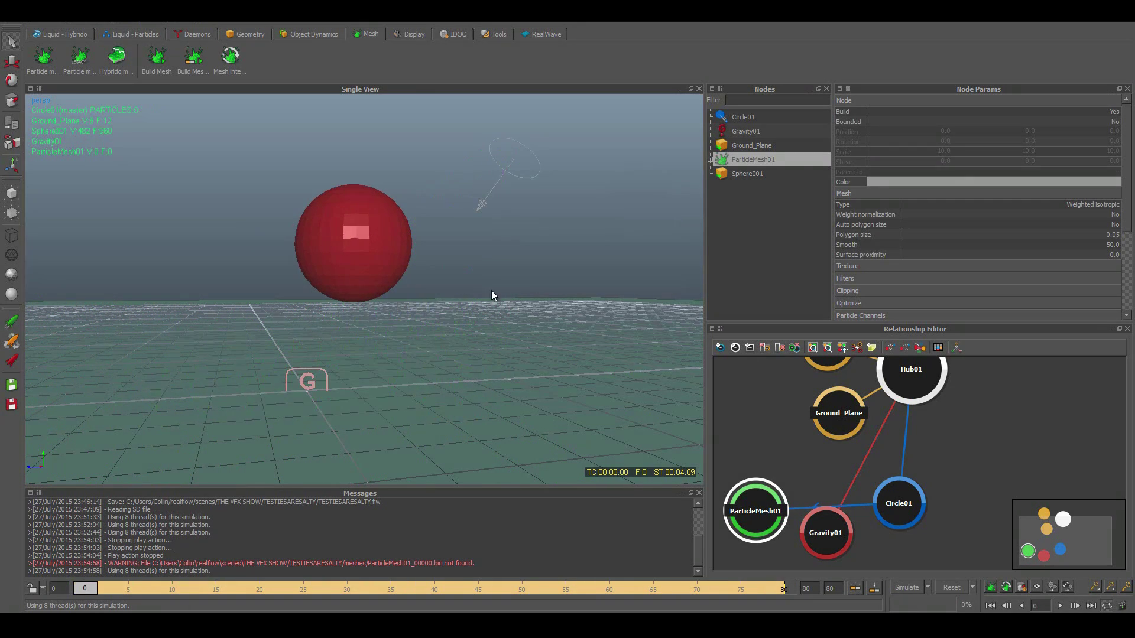
left_click(608, 258)
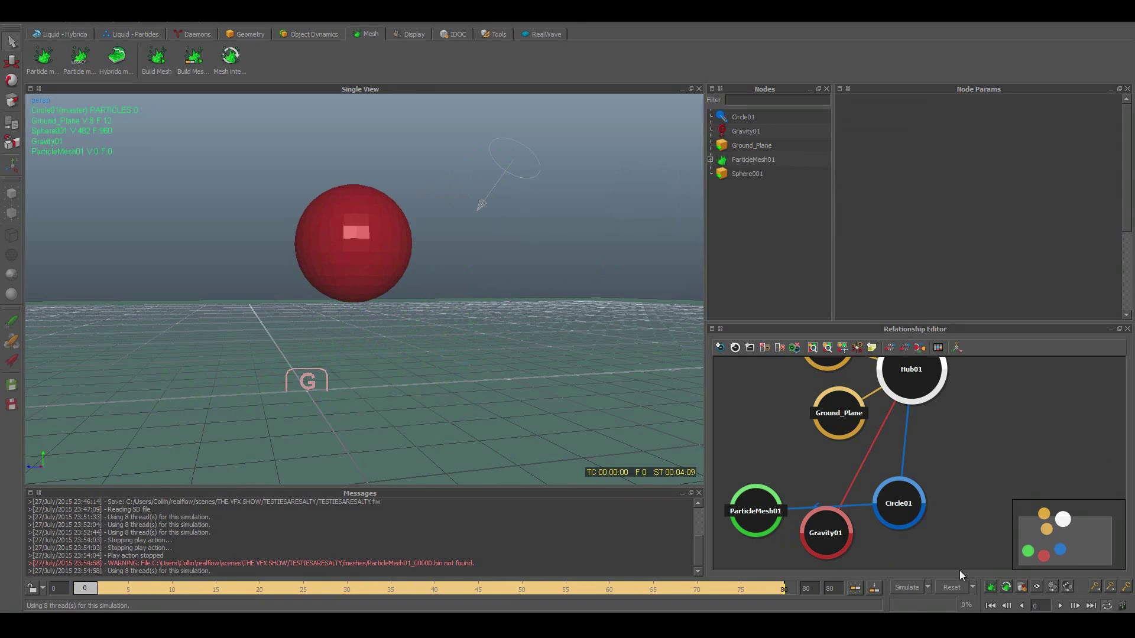
Step: Play back the meshed liquid from frame 0, stop partway, and scrub back to frame 3
left_click(1065, 603)
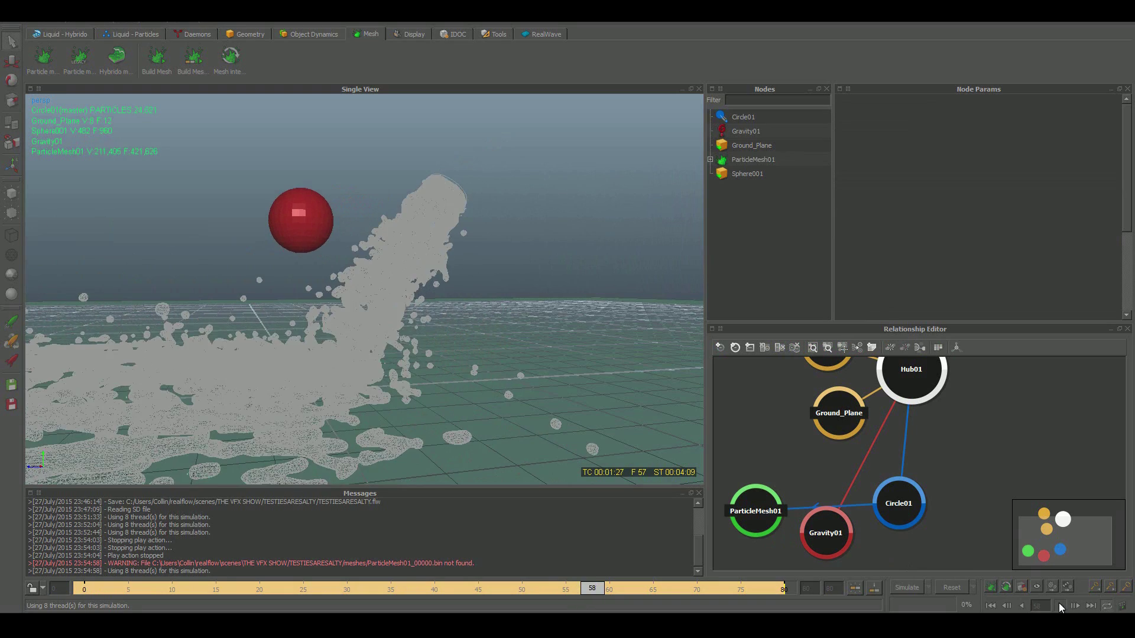
left_click(1059, 605)
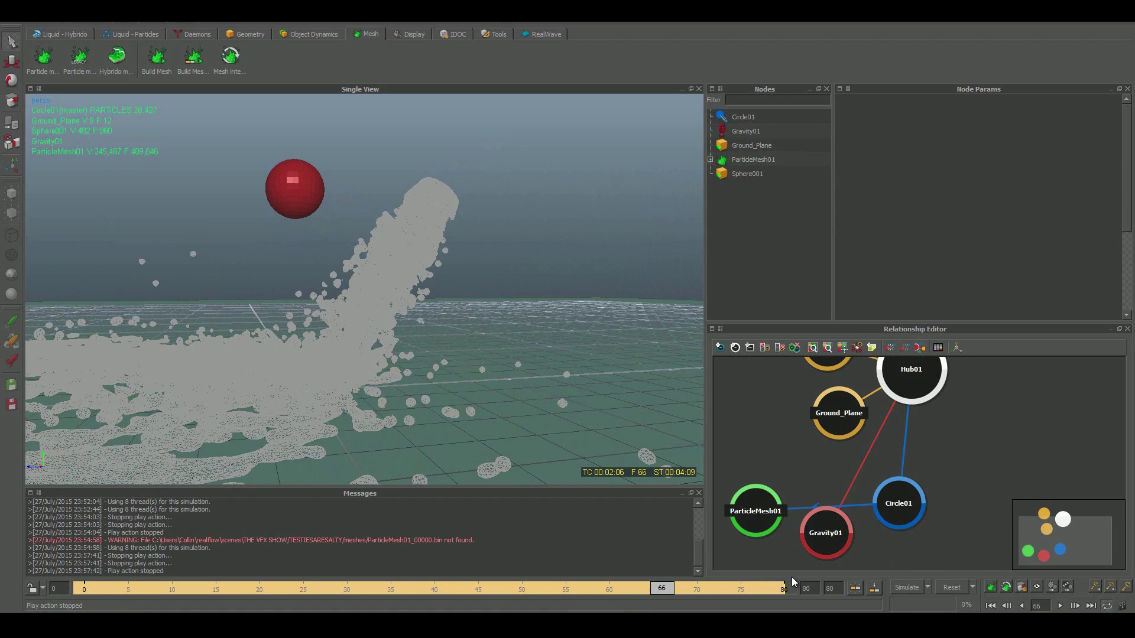
mouse_move(664, 590)
left_mouse_down()
mouse_move(466, 573)
mouse_move(191, 499)
mouse_move(115, 502)
left_mouse_up()
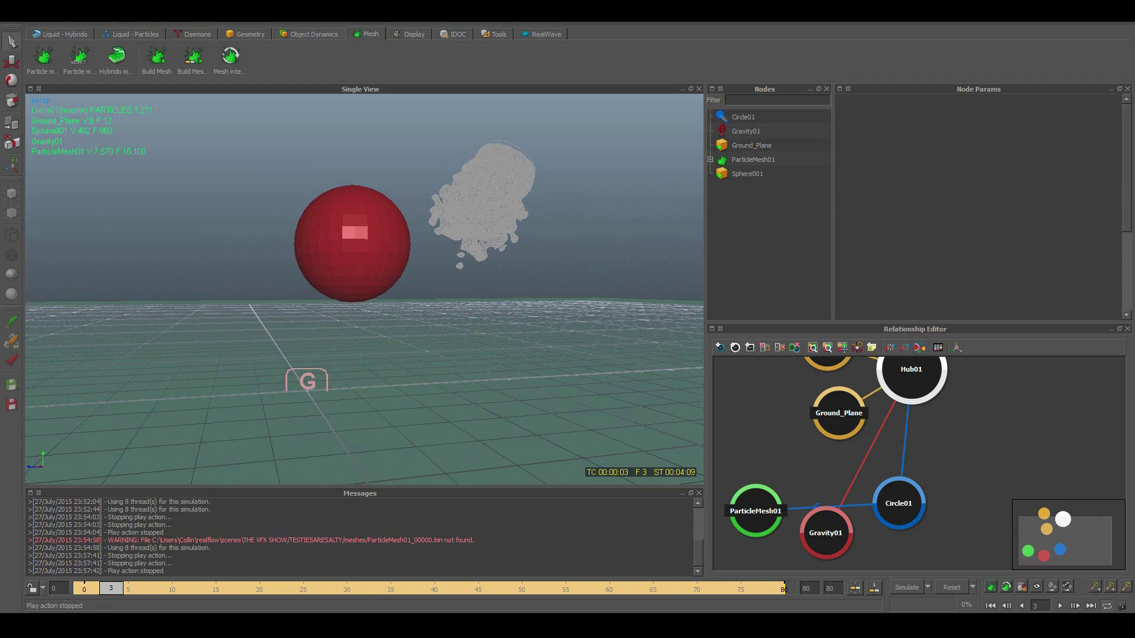
Step: Switch to 3ds Max and turn off Auto Key mode
mouse_move(353, 597)
left_click(250, 564)
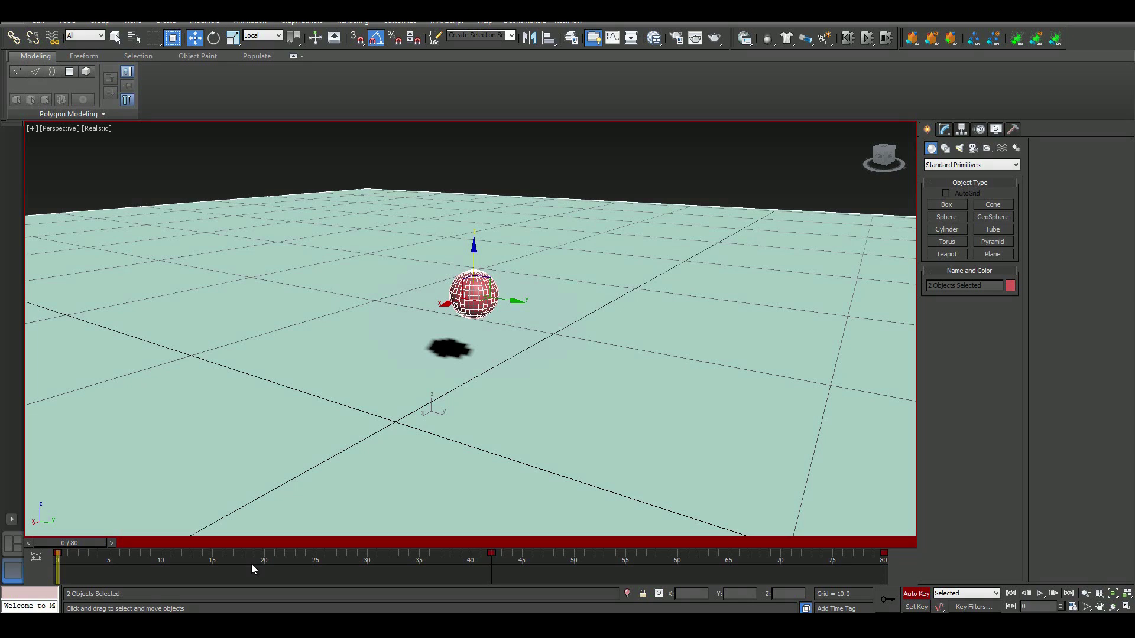
left_click(914, 594)
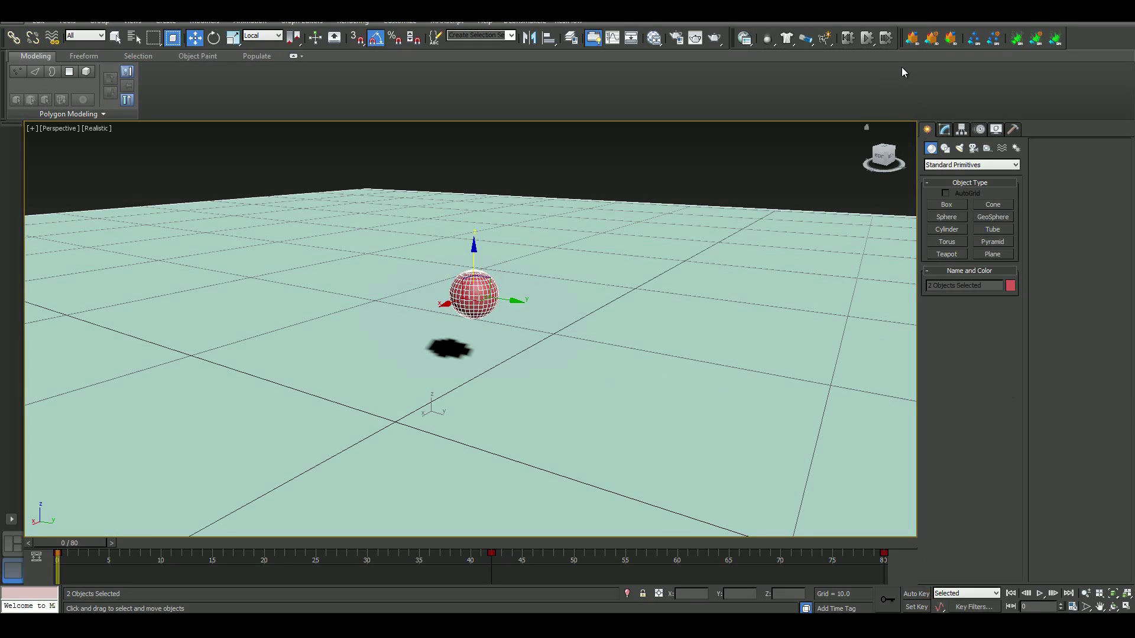
Step: Load the RealFlow mesh sequence from ParticleMesh01_00000.bin in the TESTIESARESALTY meshes folder and show the mesh loader's parameters
left_click(1022, 44)
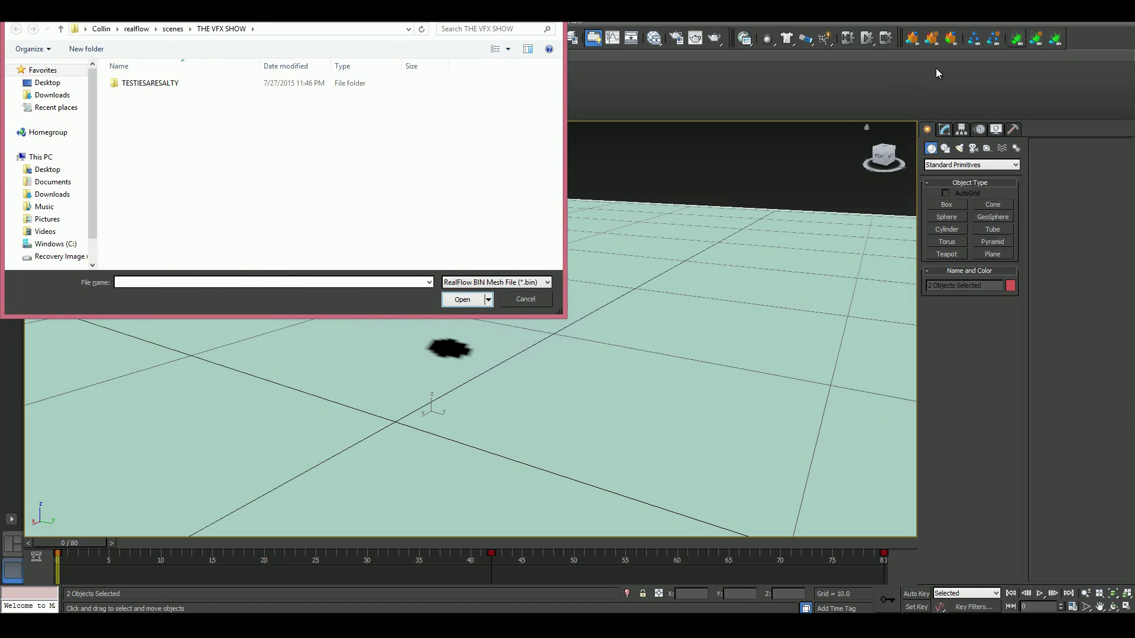
double_click(346, 85)
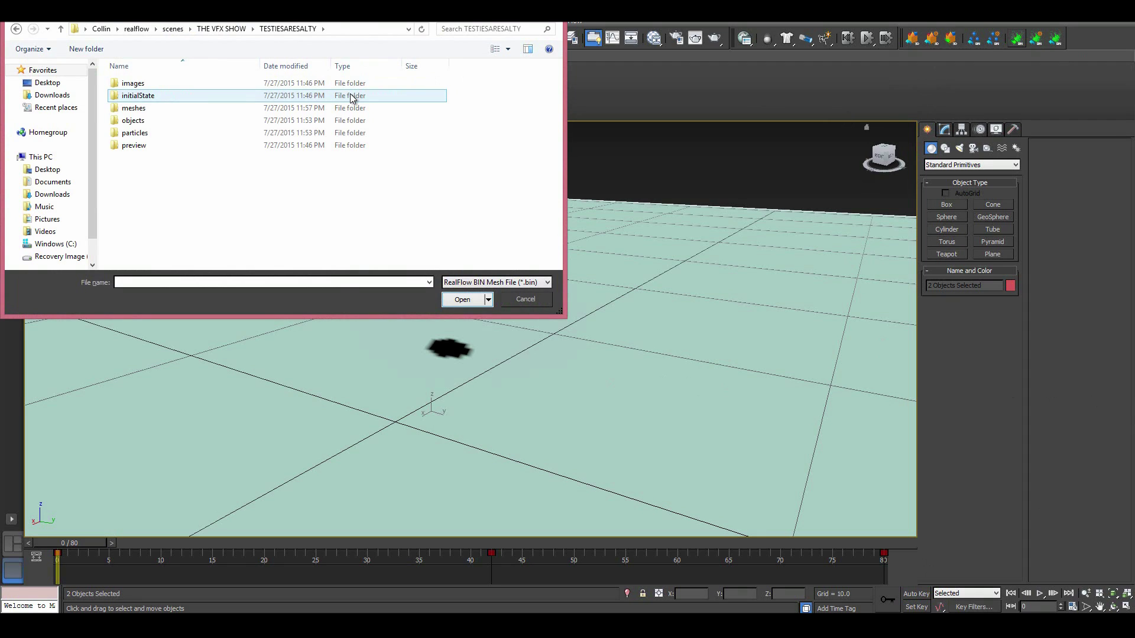
double_click(275, 110)
left_click(261, 84)
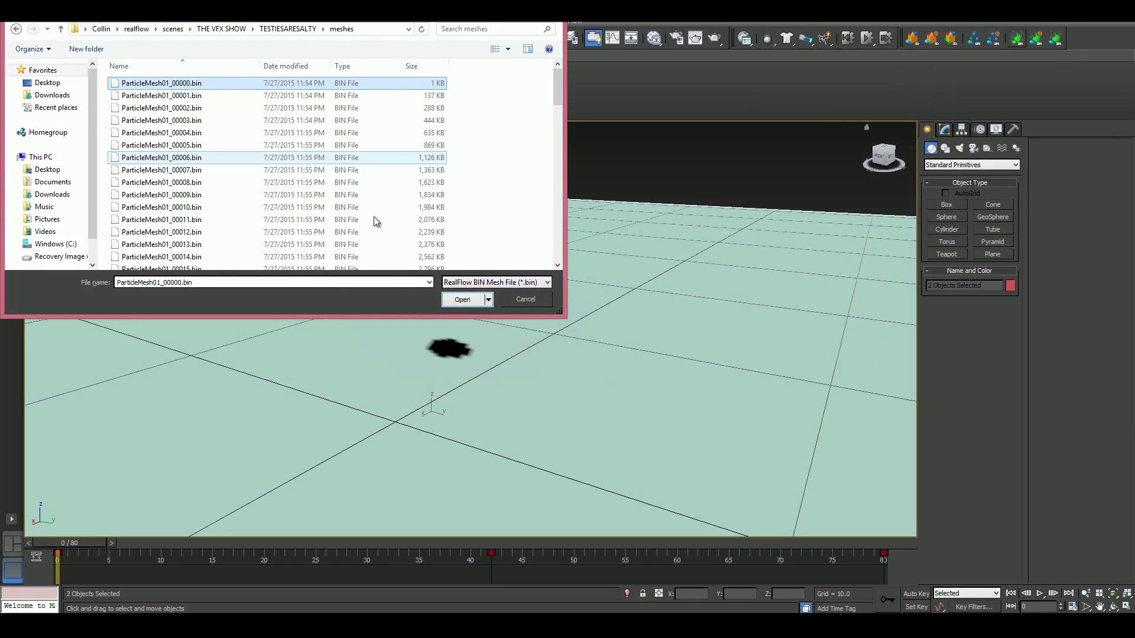
left_click(467, 299)
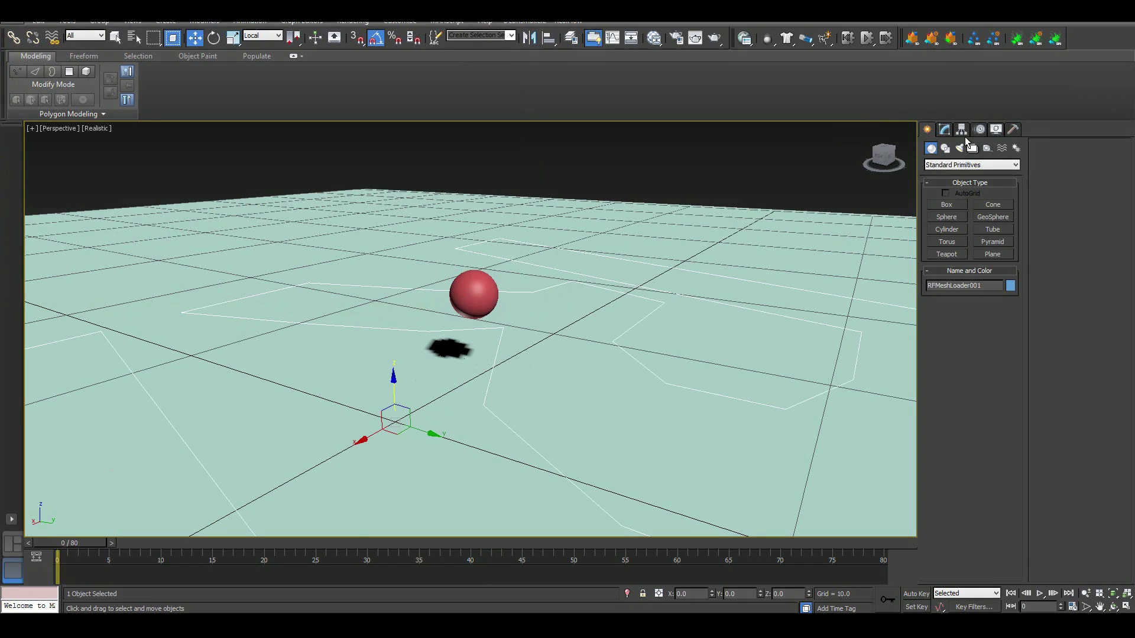
left_click(948, 132)
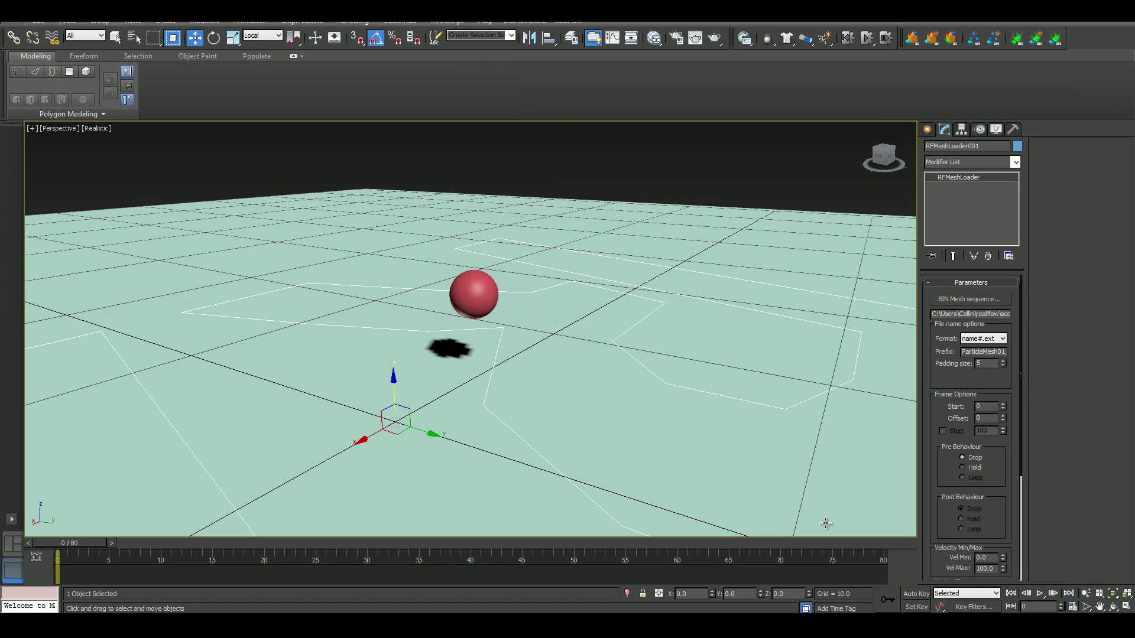
Step: Scrub the timeline forward to frame 34 to check the imported liquid mesh's animation against the sphere
left_click_drag(115, 544, 258, 551)
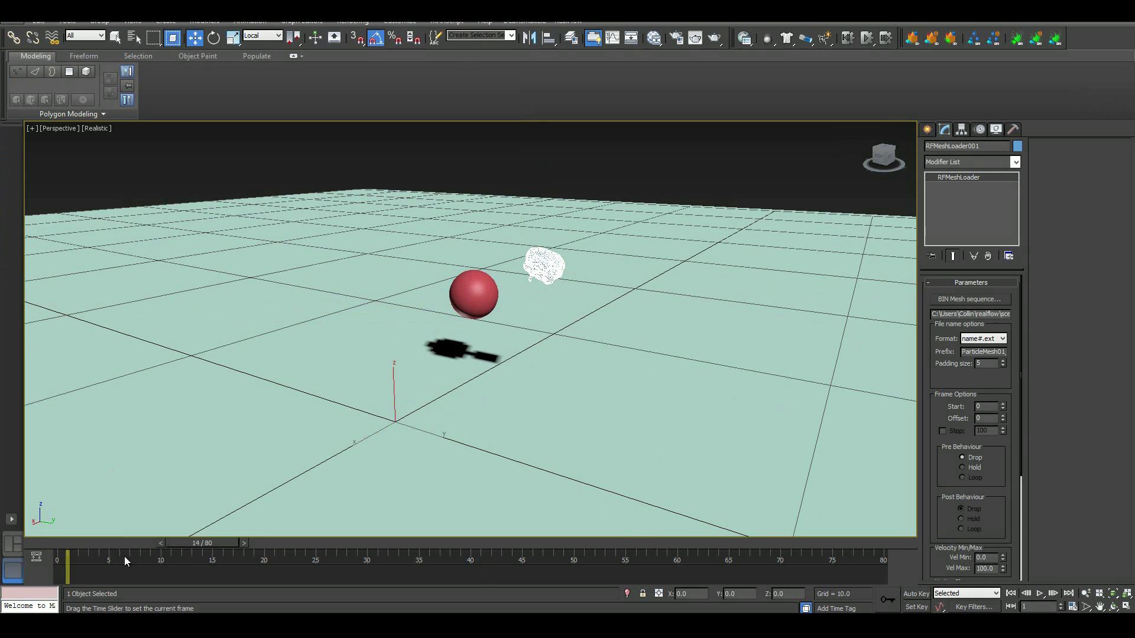
left_click_drag(119, 560, 274, 559)
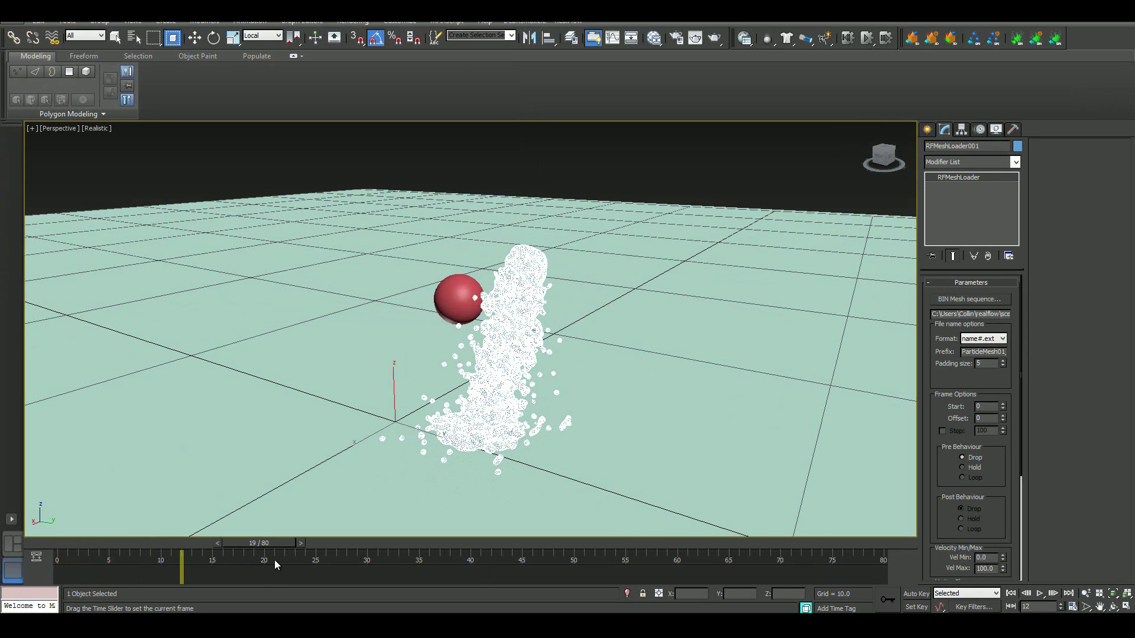
left_click(410, 558)
key("w")
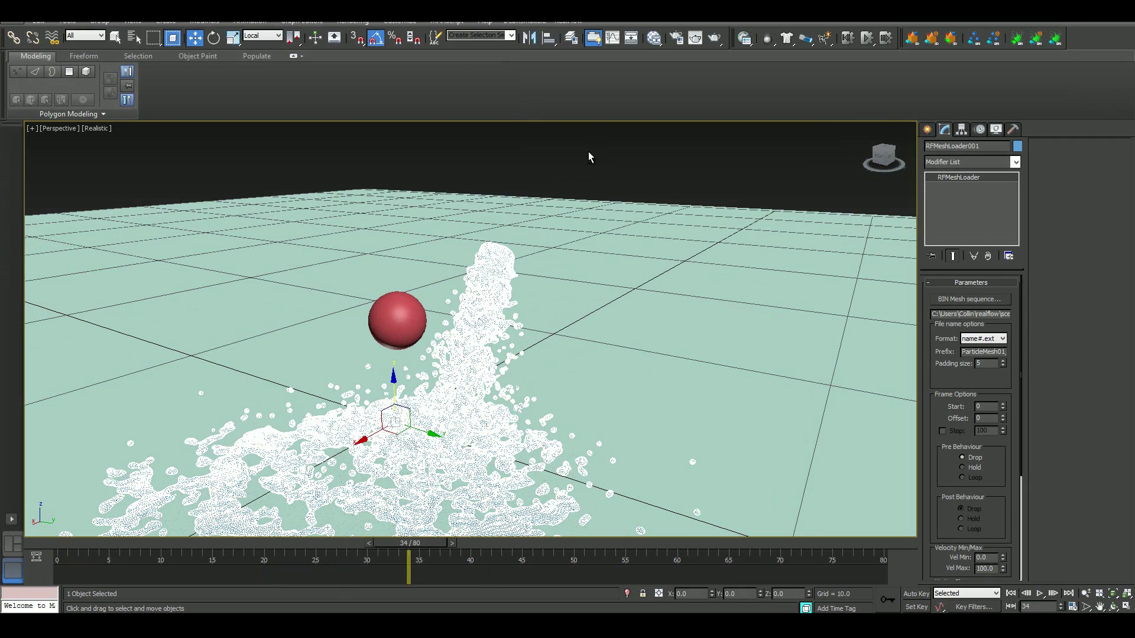
left_click_drag(597, 133, 571, 166)
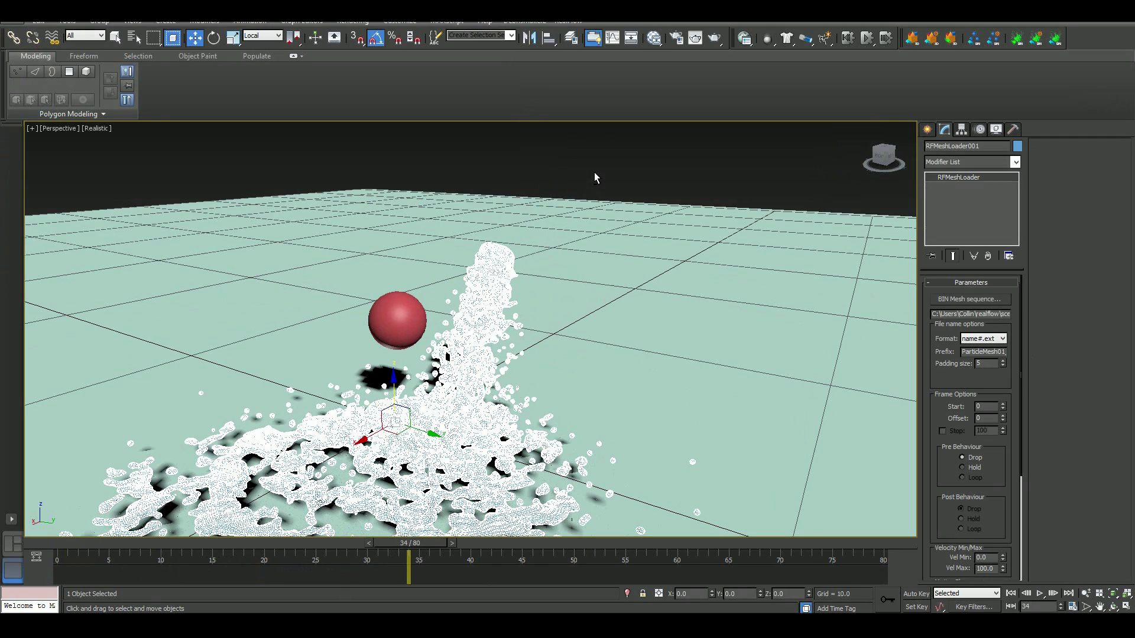
Step: Inspect the liquid mesh from ground level and from above, scrubbing back toward frame 10 to check its motion
middle_click_drag(594, 177, 562, 278, "alt")
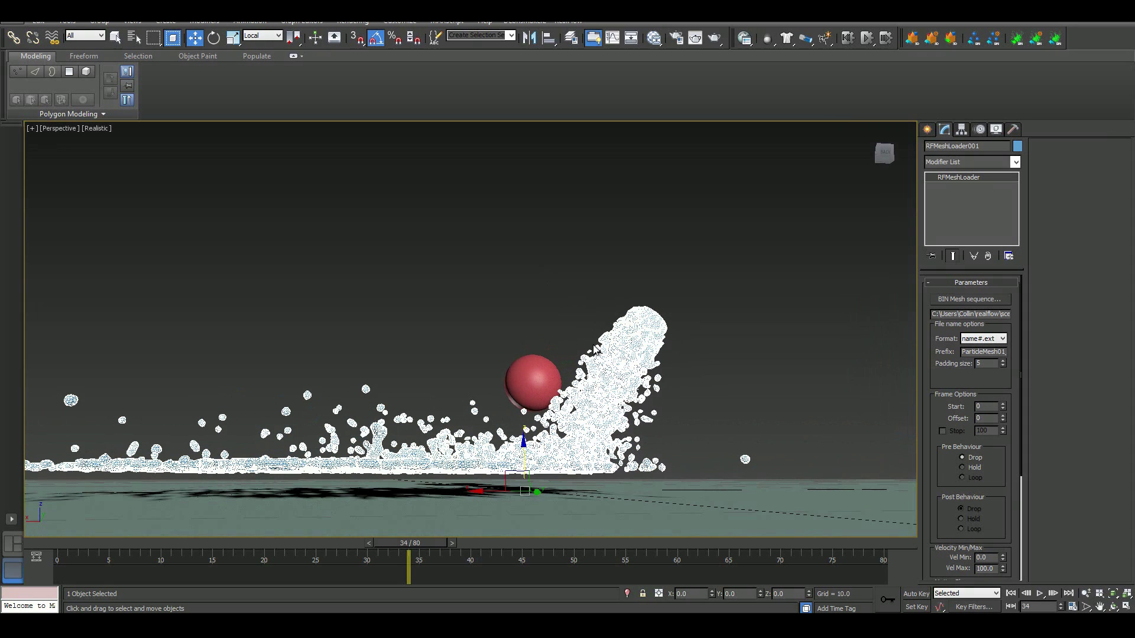
left_click_drag(428, 543, 182, 543)
left_click_drag(433, 515, 435, 512)
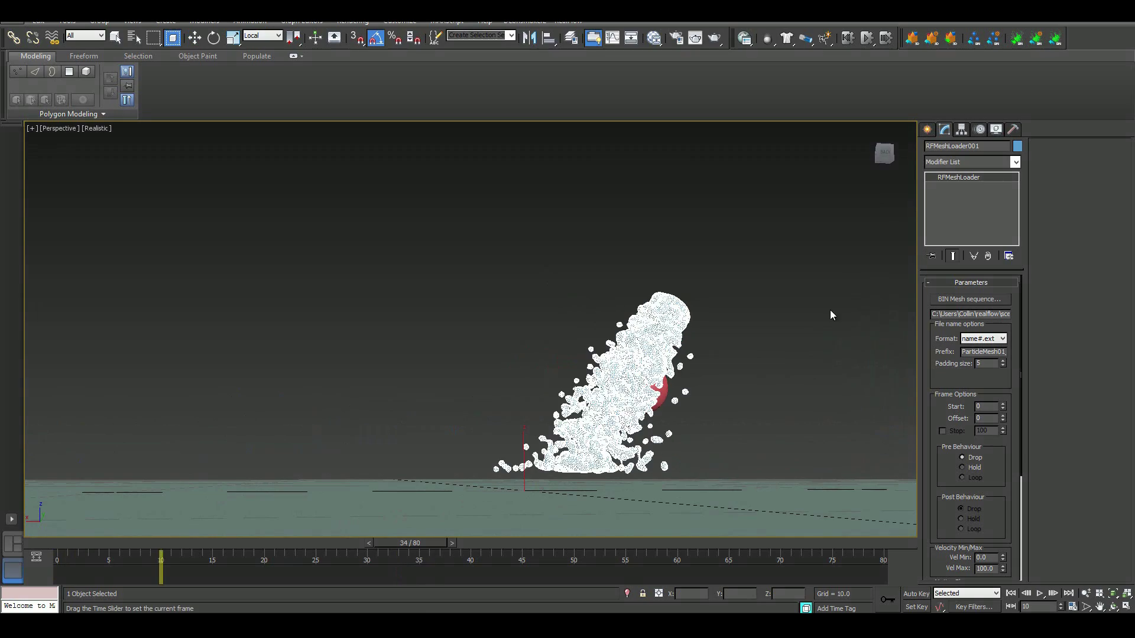
key("w")
middle_click_drag(770, 278, 674, 328, "alt")
Step: Rotate the liquid mesh 90 degrees about the Z axis to line it up with the sphere
left_click(213, 37)
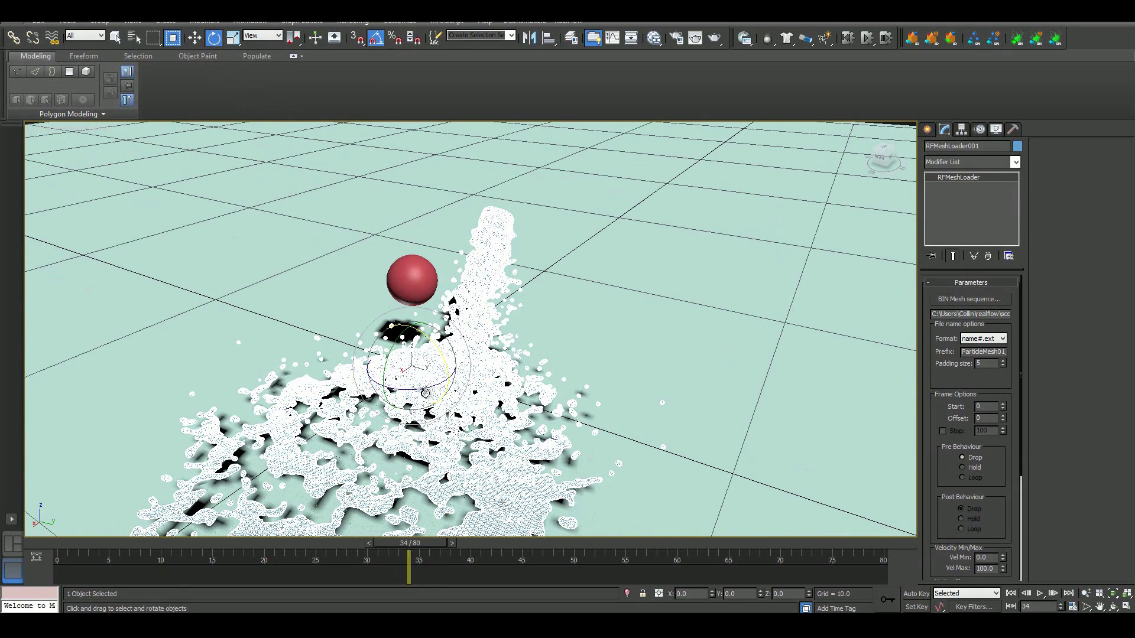
left_click_drag(455, 389, 485, 378)
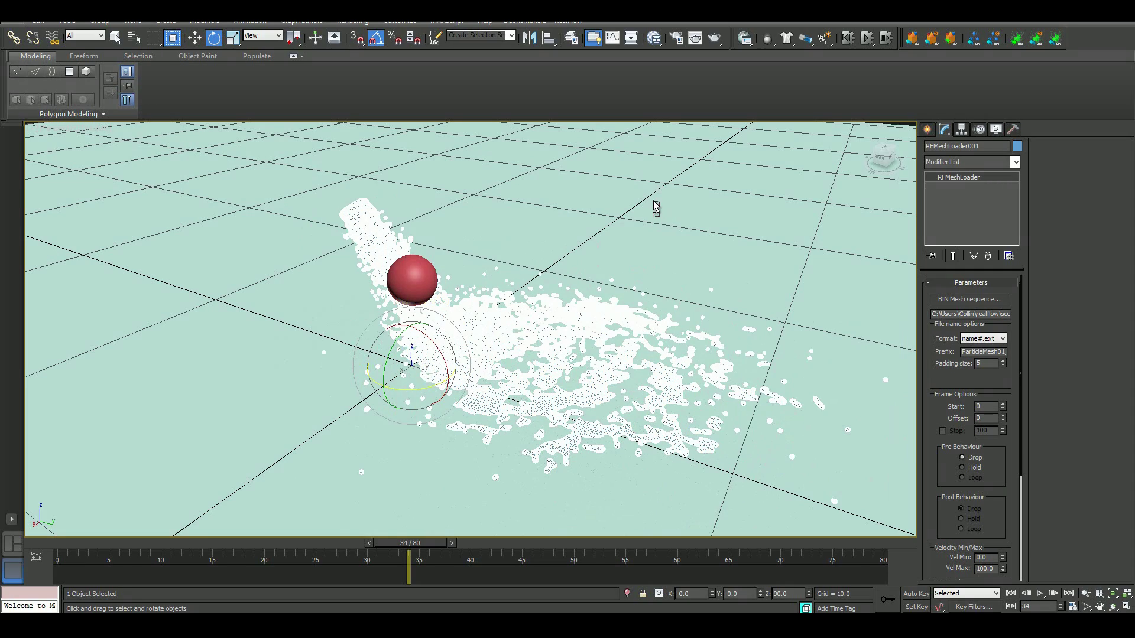
middle_click_drag(640, 201, 404, 214, "alt")
Step: Try to lower the liquid mesh slightly along the Z axis
left_click(195, 37)
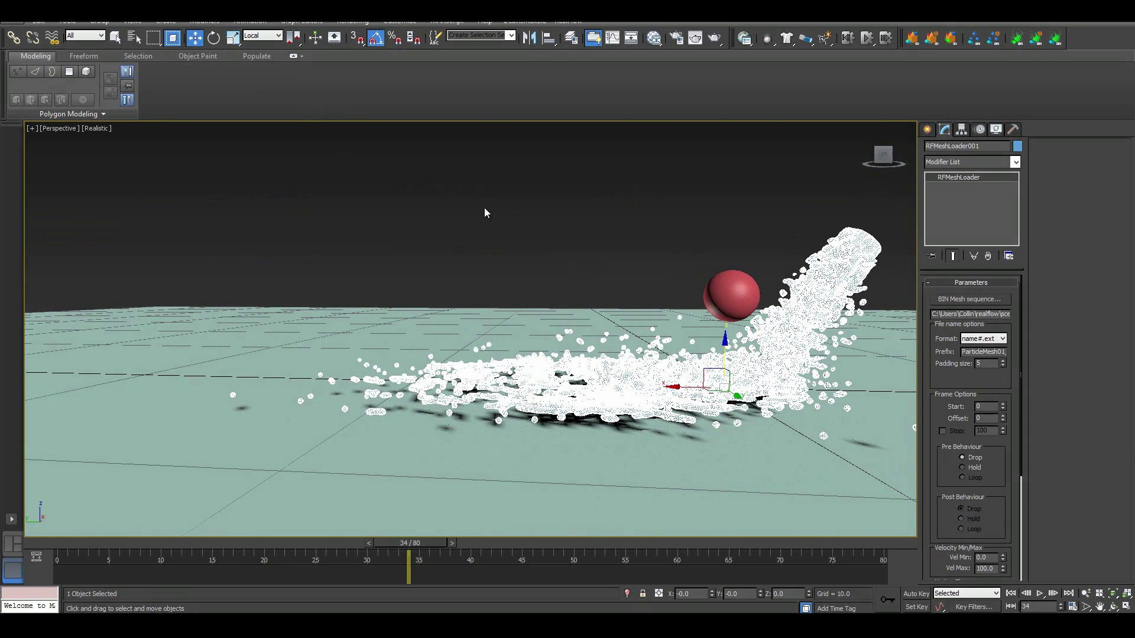
middle_click_drag(760, 334, 754, 325, "alt")
left_click_drag(733, 356, 734, 365)
right_click(733, 365)
Step: Scrub to frame 51 and select the ground plane instead of the liquid to inspect the shaded splash from several angles
left_click_drag(658, 268, 784, 318)
middle_click_drag(784, 317, 401, 533, "alt")
left_click_drag(401, 541, 523, 541)
key("w")
left_click(676, 187)
middle_click_drag(676, 188, 716, 213, "alt")
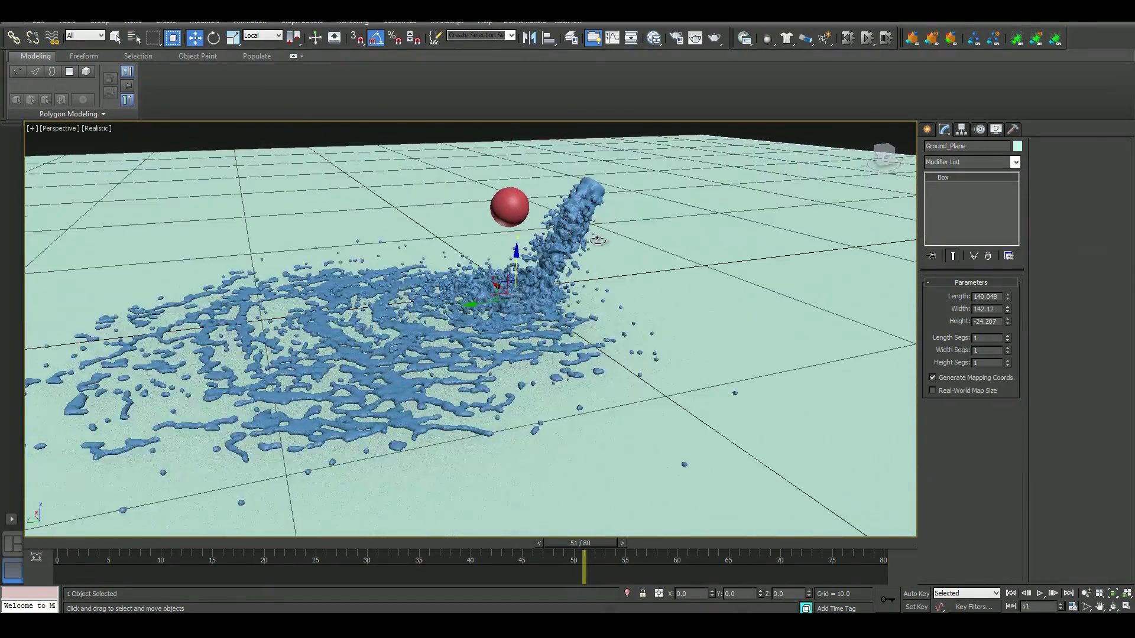
middle_click_drag(595, 239, 595, 251, "alt")
scroll(663, 276, "up", 2)
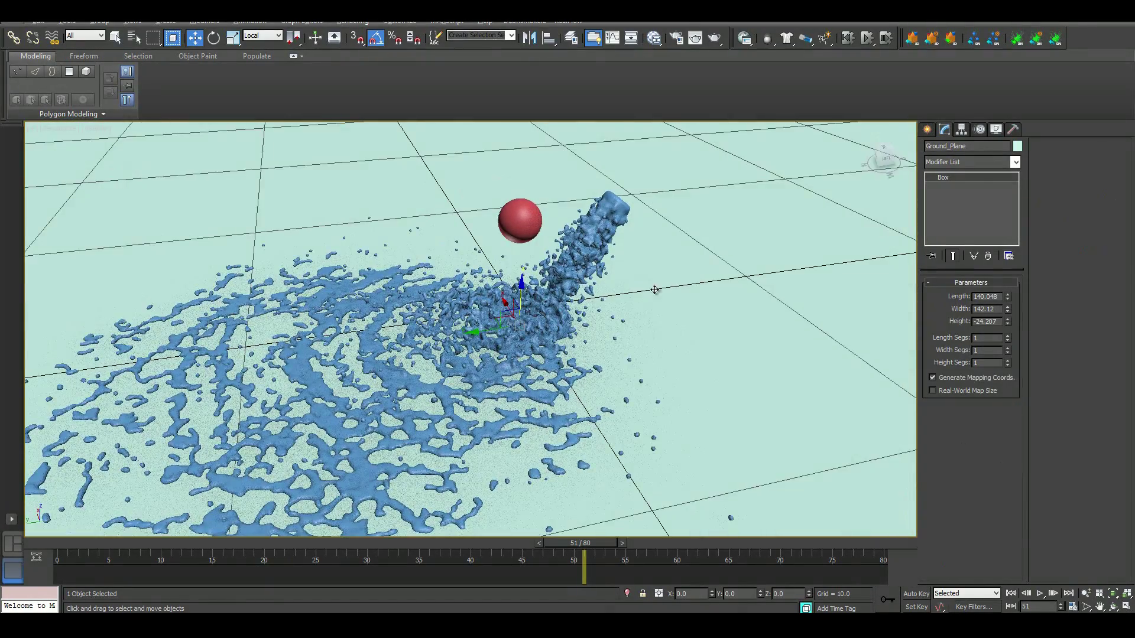
middle_click_drag(643, 290, 630, 240, "alt")
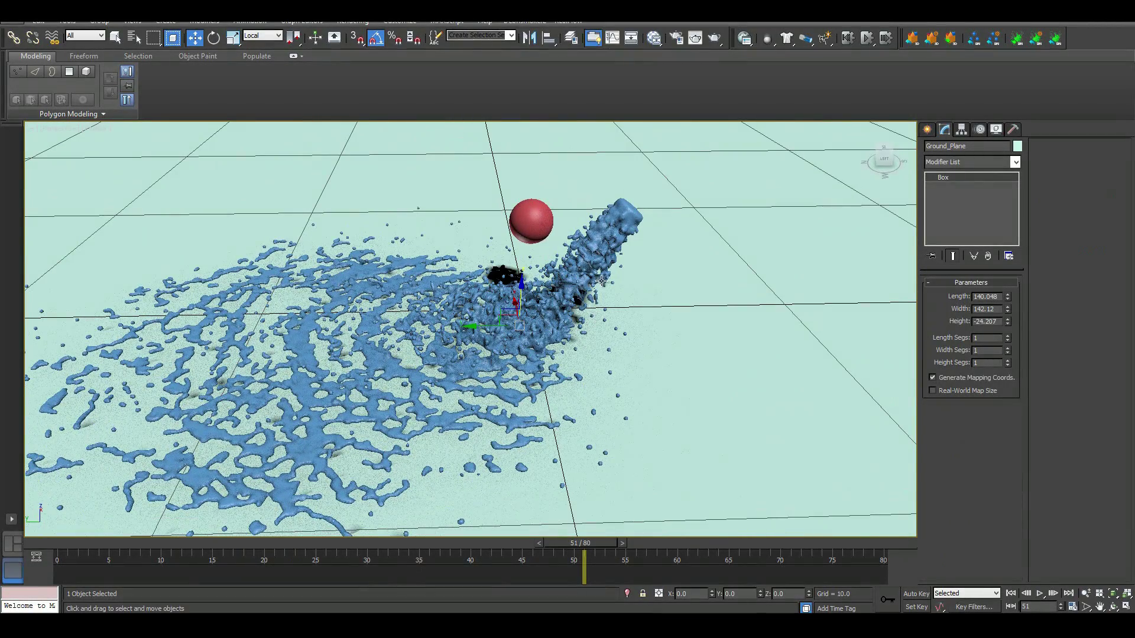
scroll(661, 274, "up", 4)
scroll(518, 255, "down", 4)
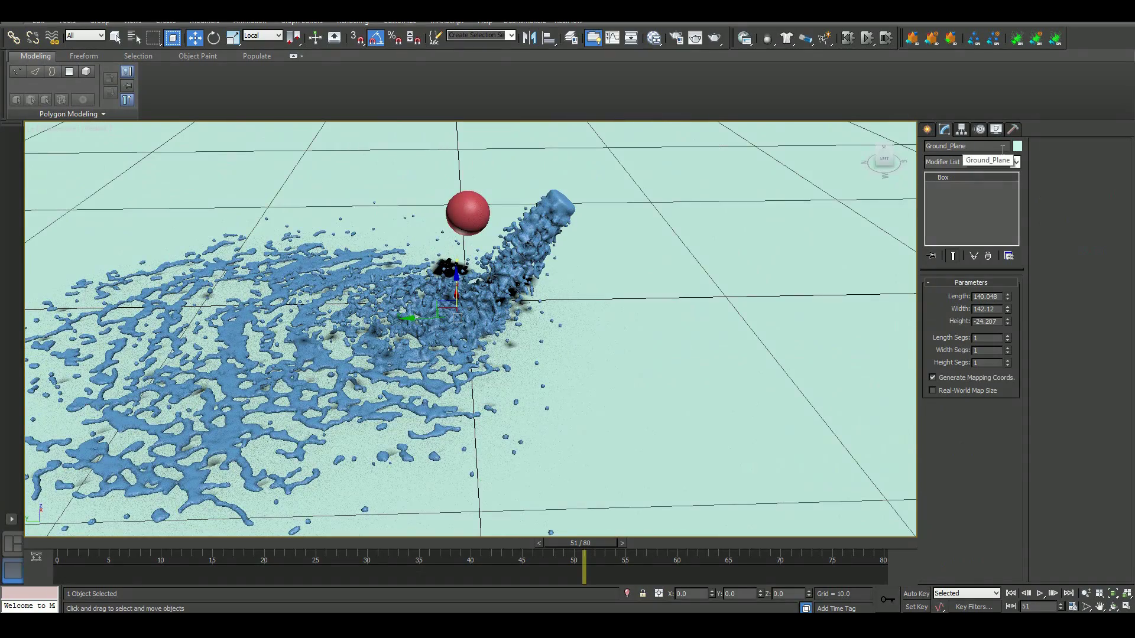
Step: Add a Smooth modifier to the liquid mesh and enable Auto Smooth
left_click(1016, 162)
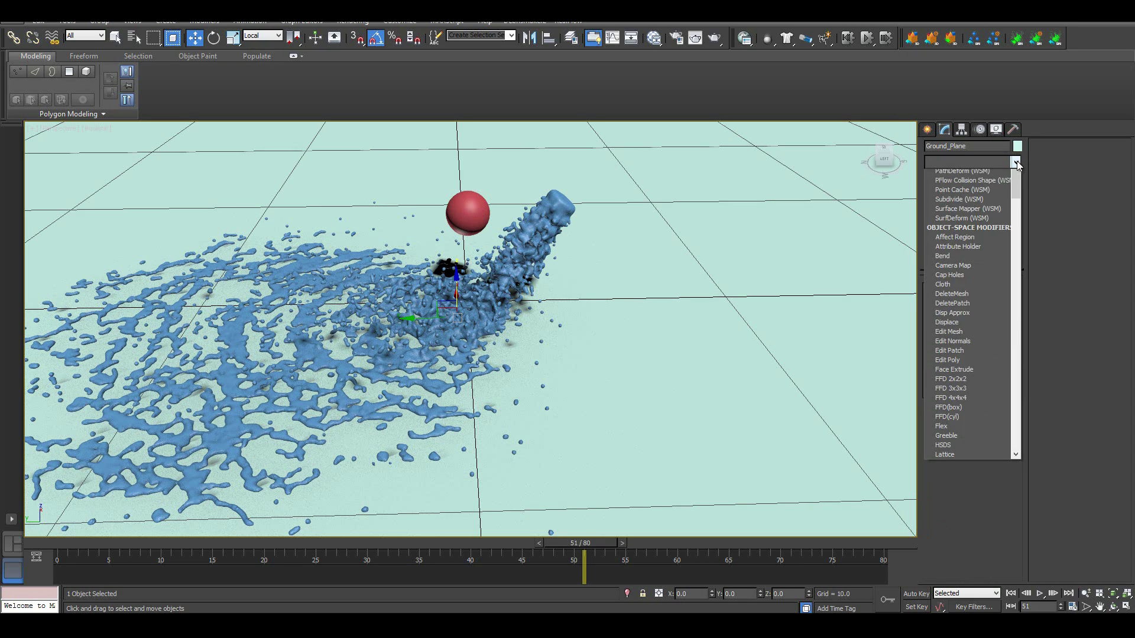
left_click(522, 226)
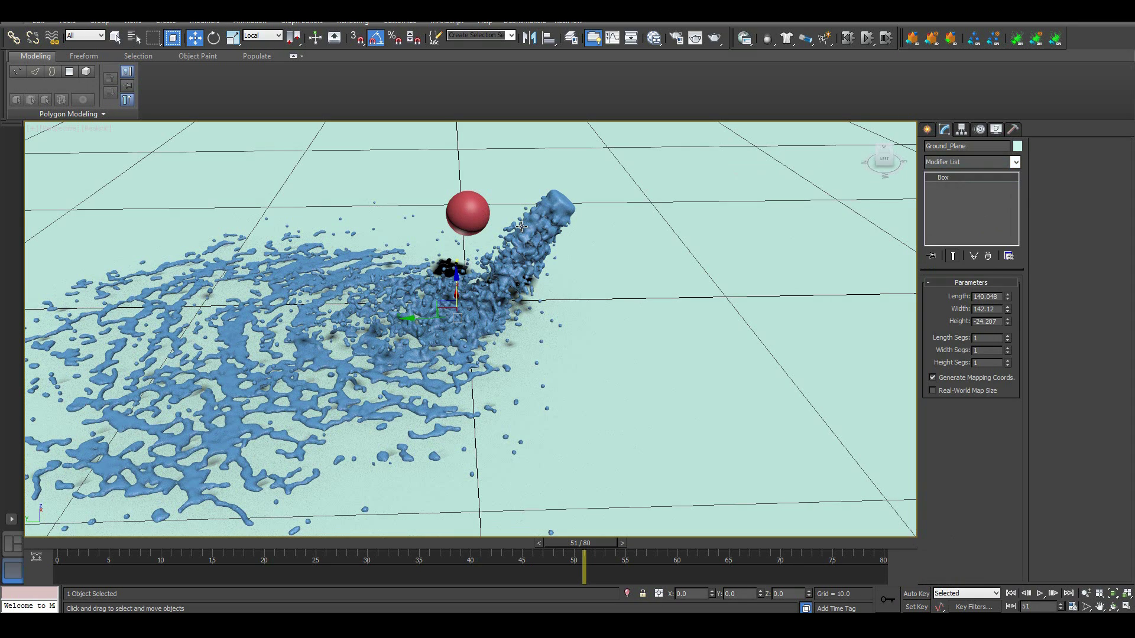
left_click(521, 226)
left_click(1016, 162)
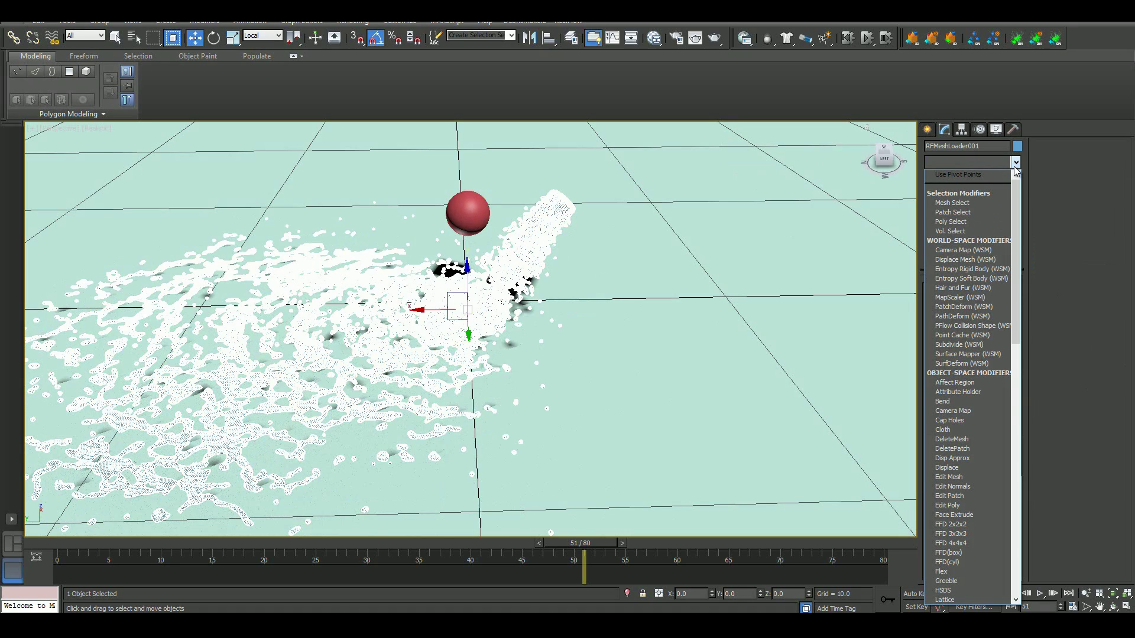
type("sm")
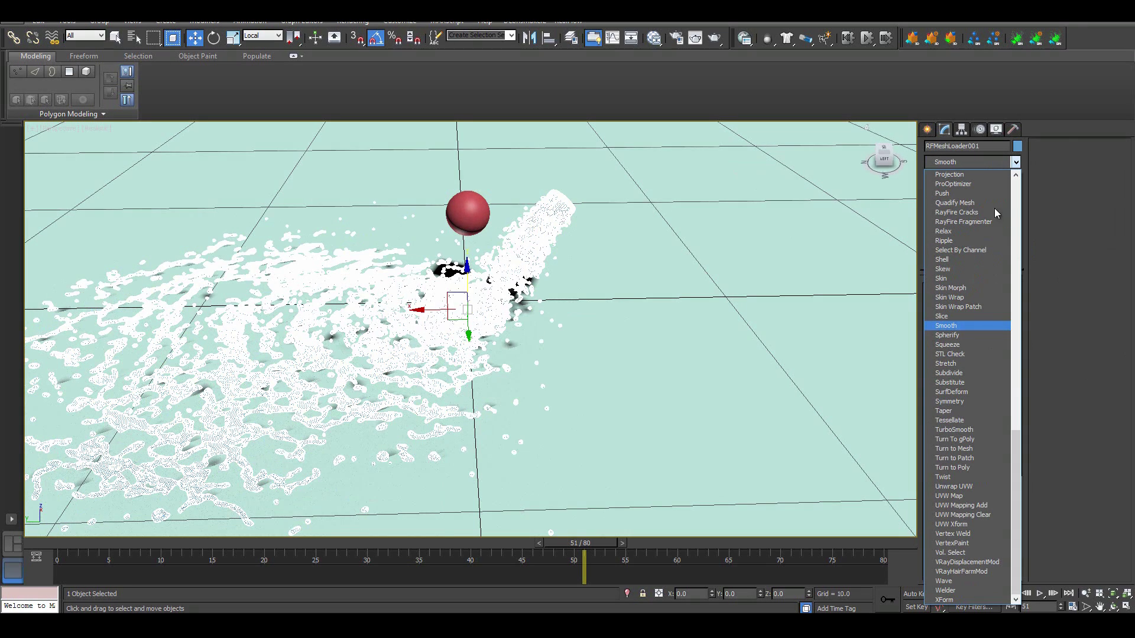
left_click(975, 326)
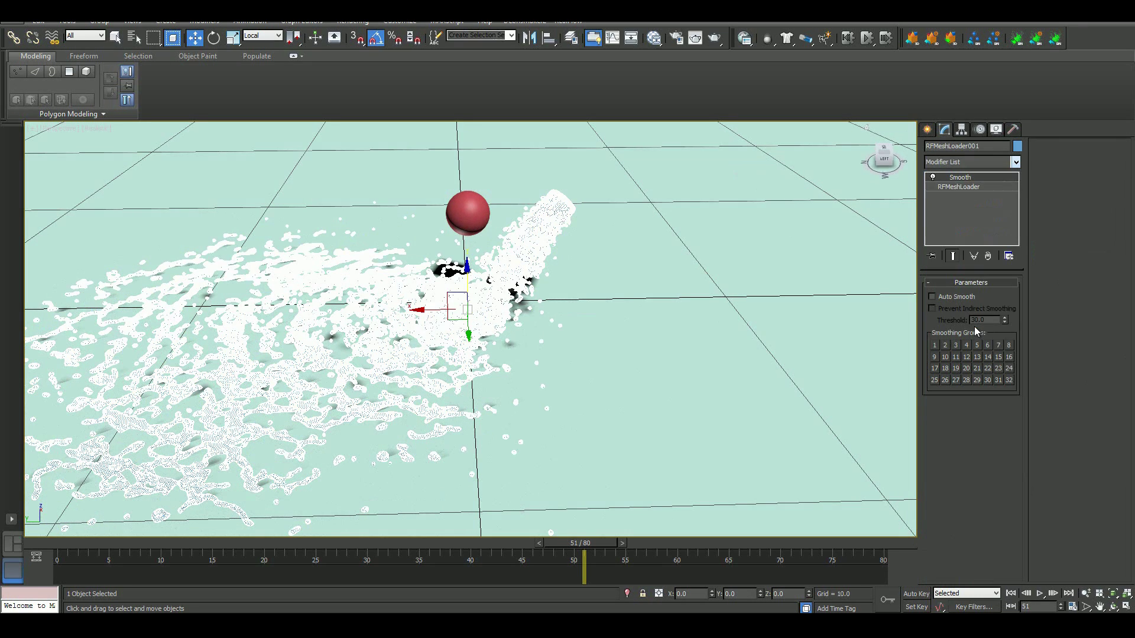
left_click(933, 295)
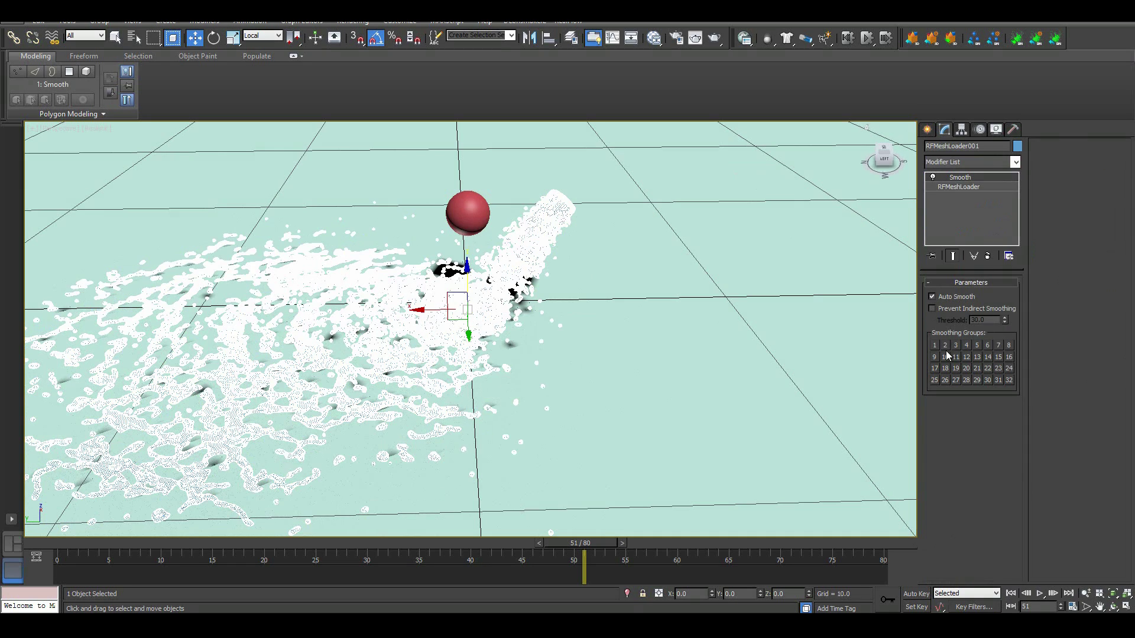
Step: Deselect the liquid mesh and examine its smoothed surface around the sphere, both up close and from a distance
left_click(927, 130)
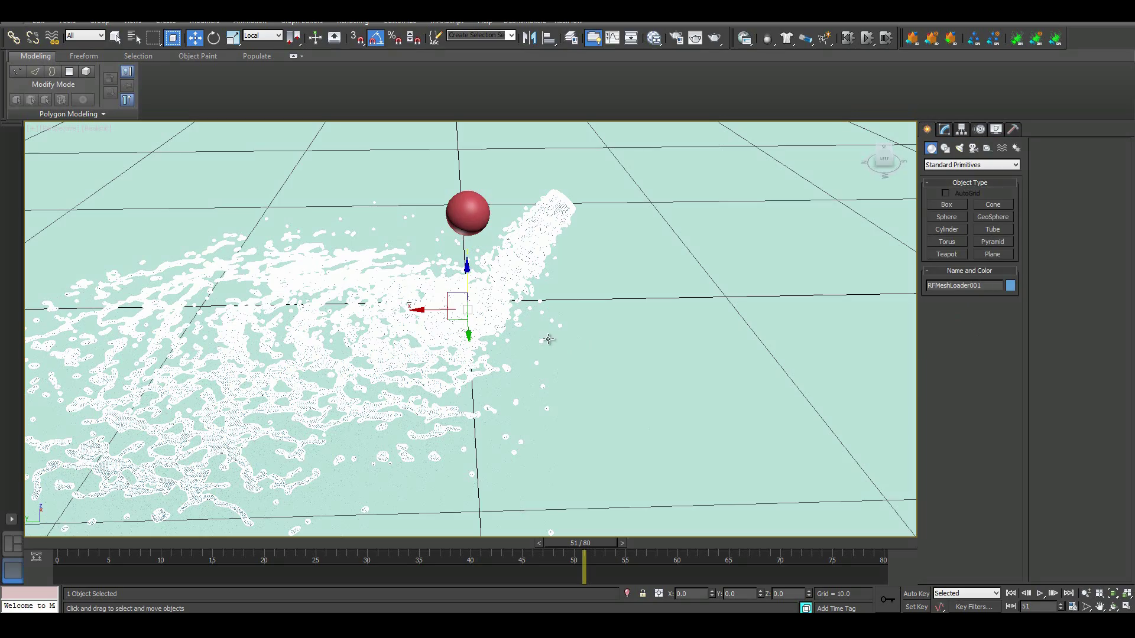
left_click(625, 236)
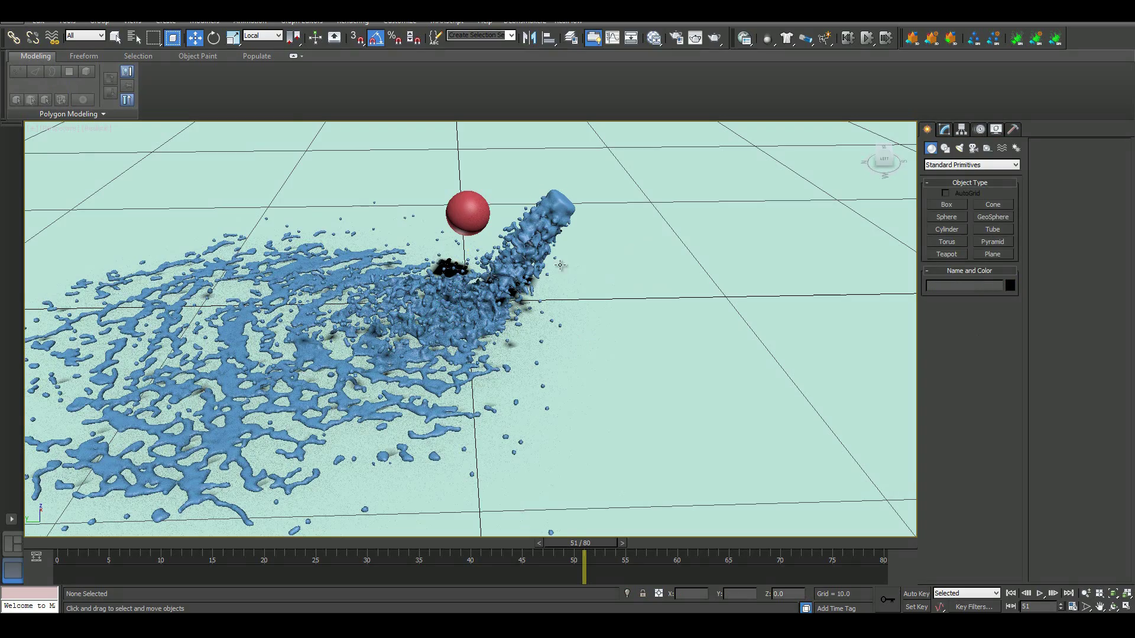
scroll(556, 270, "up", 10)
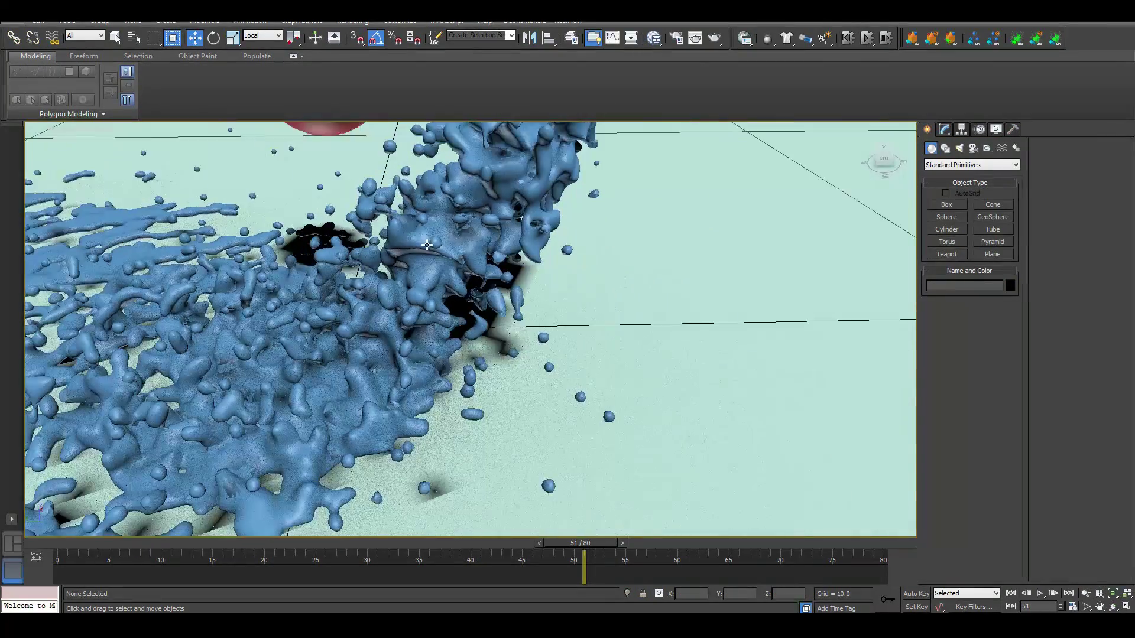
middle_click_drag(427, 245, 728, 228, "alt")
scroll(429, 244, "down", 8)
scroll(645, 261, "up", 4)
scroll(640, 257, "down", 1)
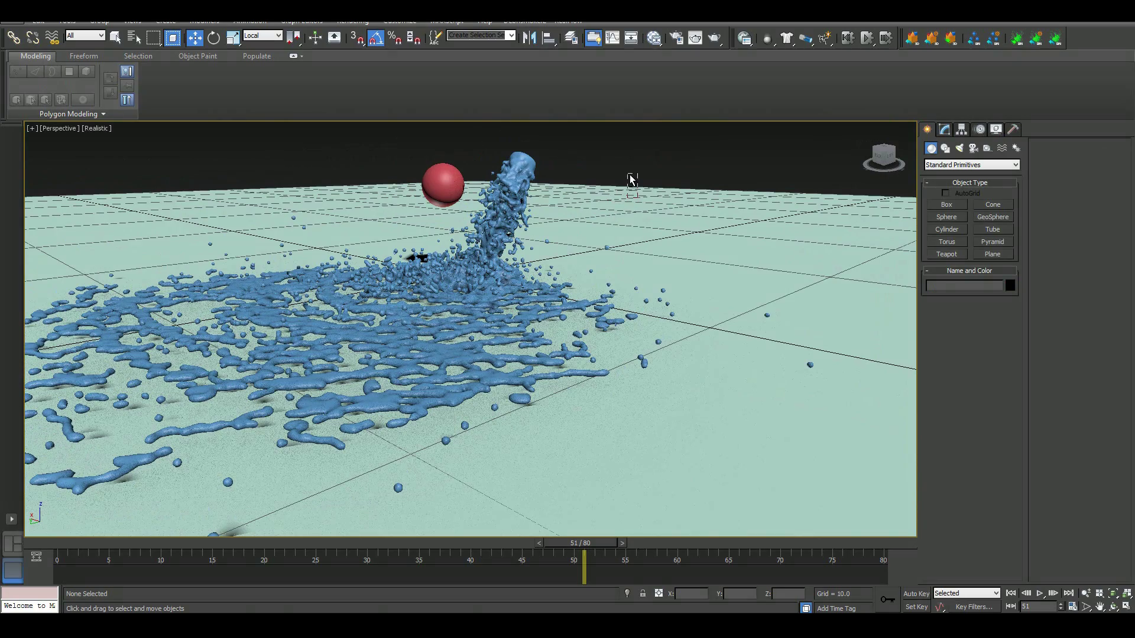
mouse_move(640, 171)
middle_mouse_down("alt")
mouse_move(618, 177)
mouse_move(641, 163)
middle_mouse_up("alt")
scroll(531, 254, "up", 3)
scroll(530, 254, "down", 5)
scroll(527, 249, "up", 8)
scroll(519, 251, "down", 8)
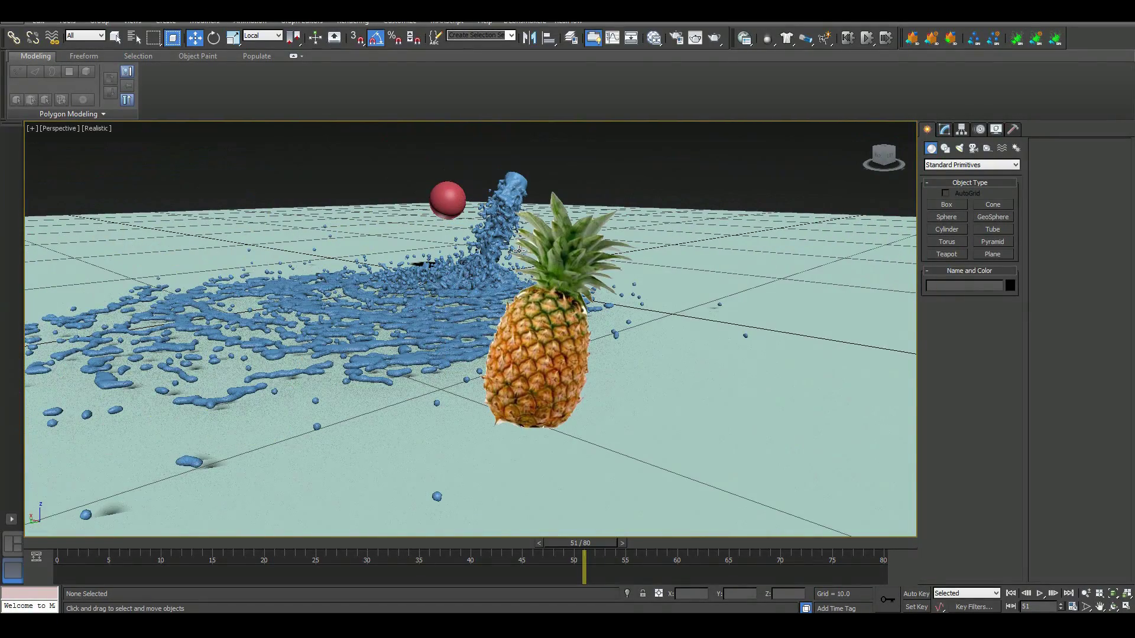